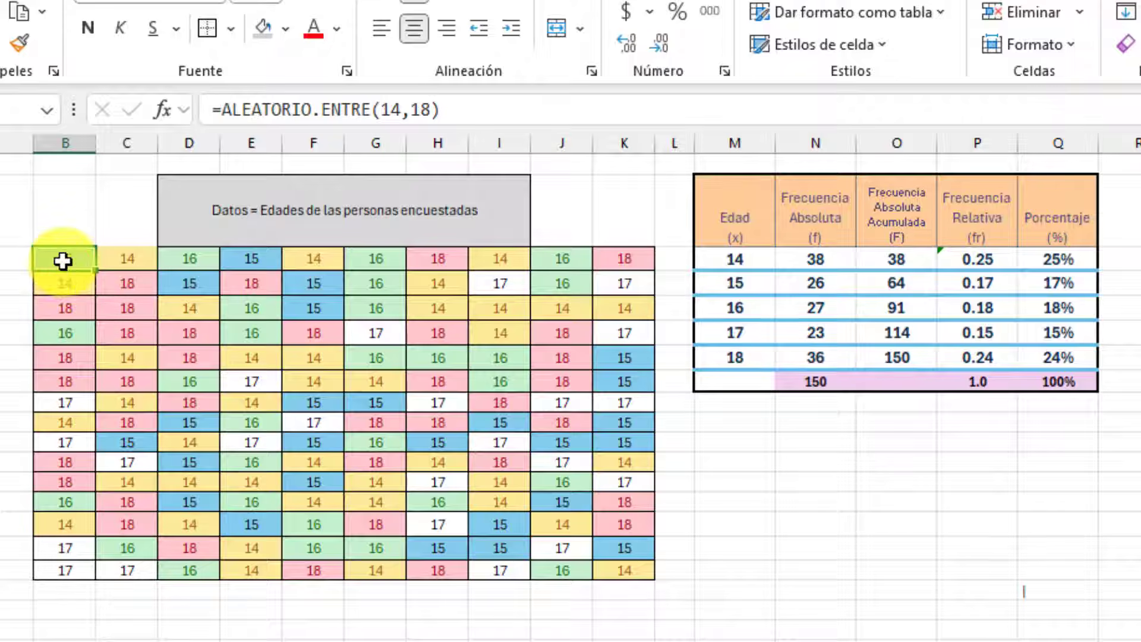
# Replace the random-number formula in the first data cell of column B with the fixed value 18
pyautogui.write('1')
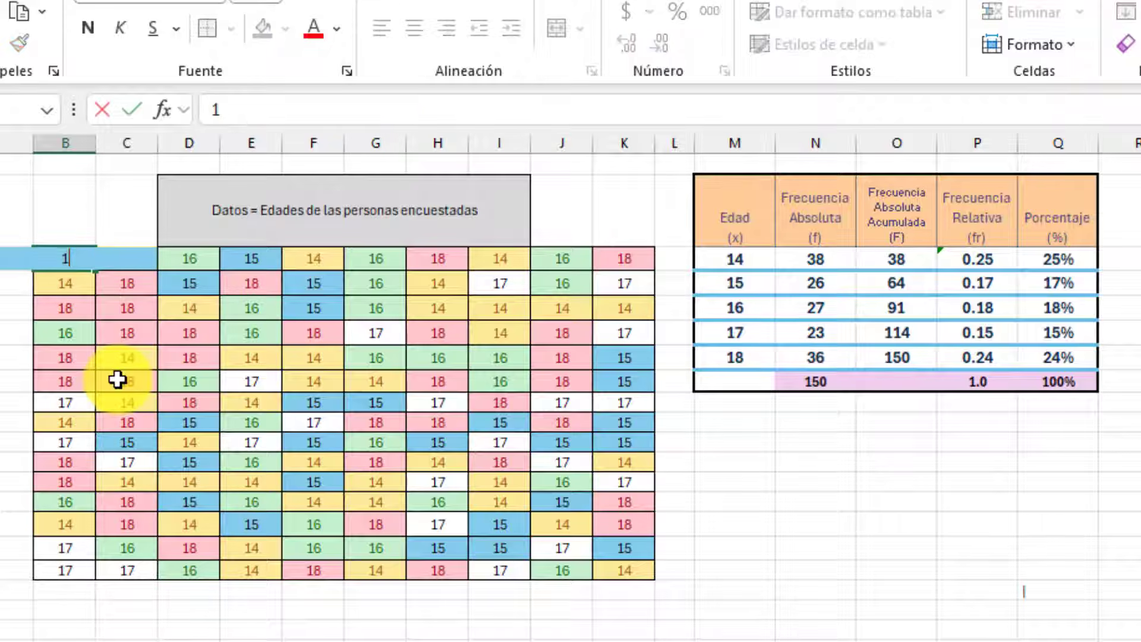
pyautogui.write('8')
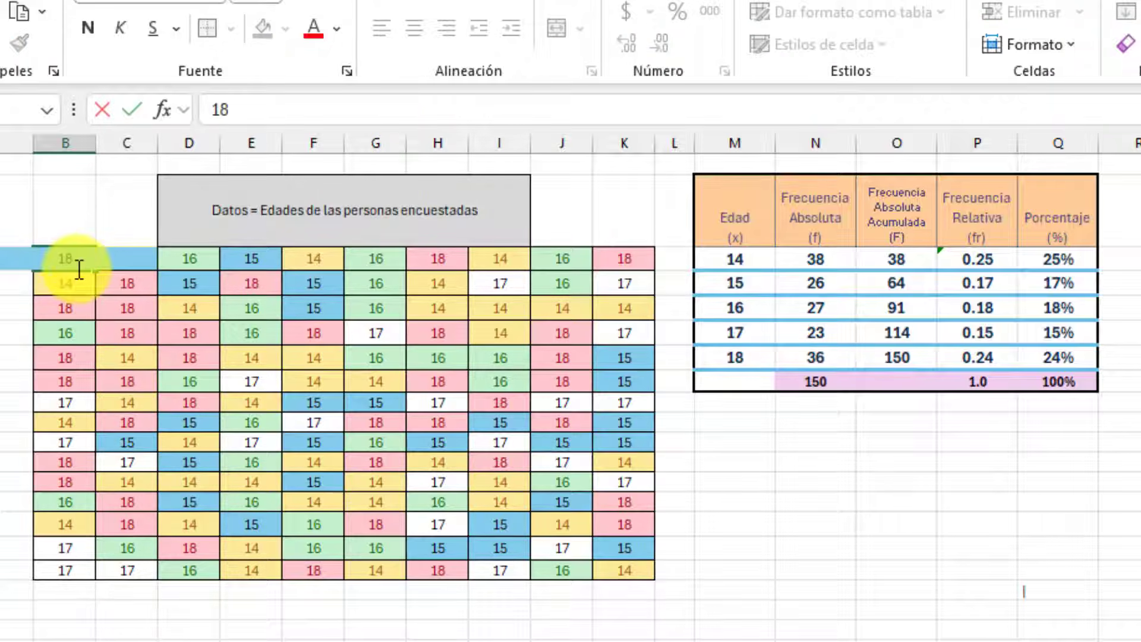
pyautogui.click(227, 308)
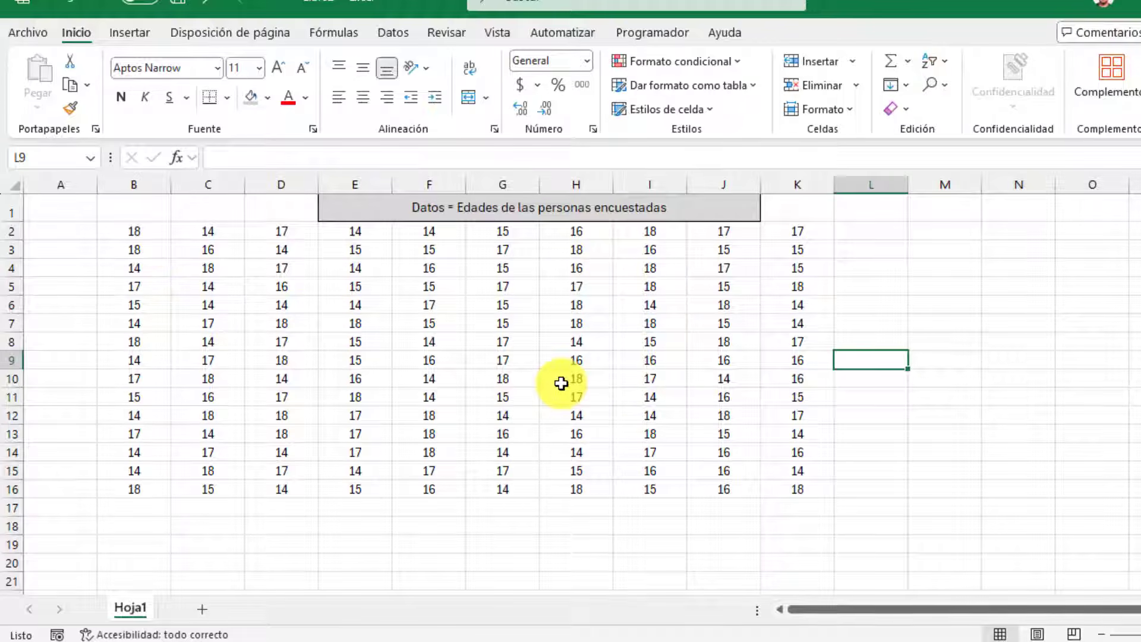
# Clear the existing ages from the range B2:K16
pyautogui.moveTo(132, 232); pyautogui.dragTo(808, 507)
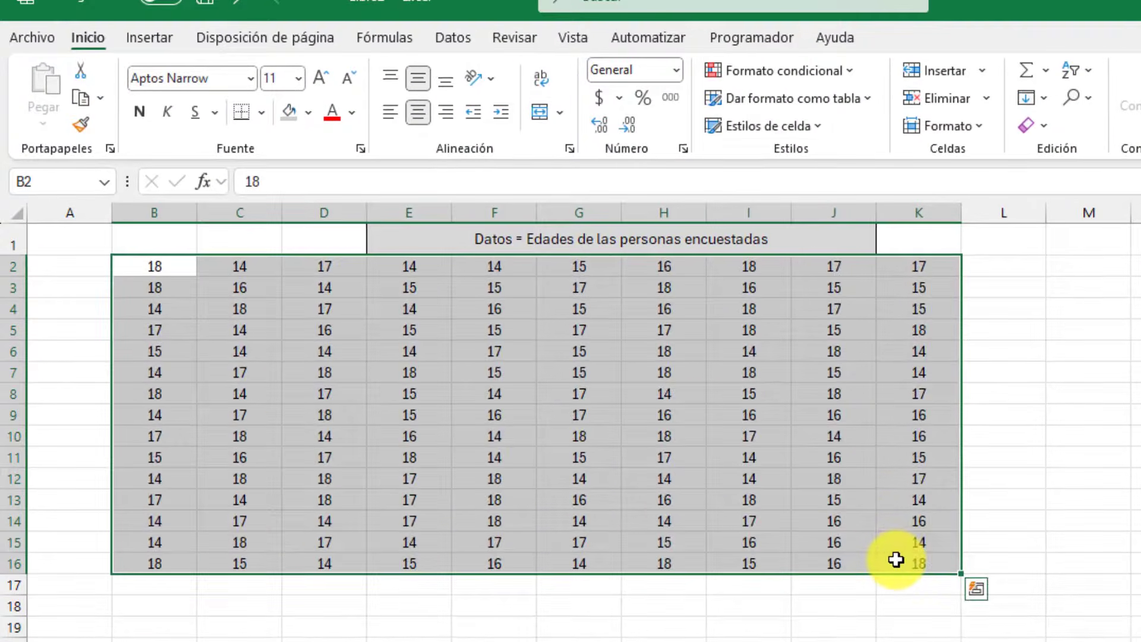
pyautogui.press('Delete')
pyautogui.click(83, 289)
pyautogui.click(186, 328)
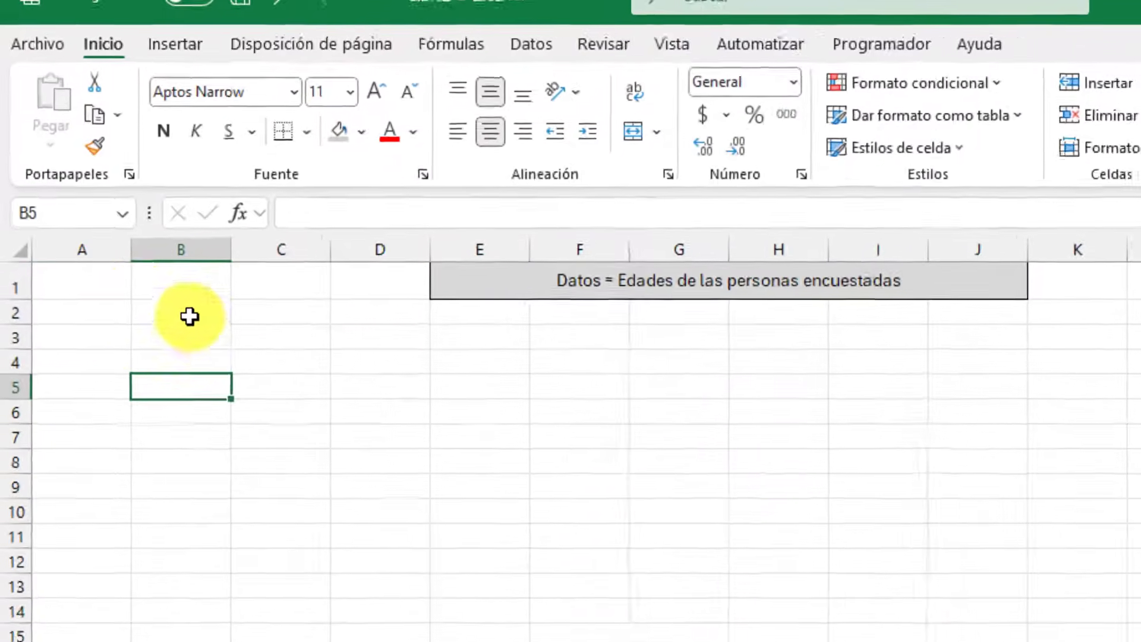
# Search the function library for "aleatorio" and insert the ALEATORIO.ENTRE function in cell B2
pyautogui.click(196, 332)
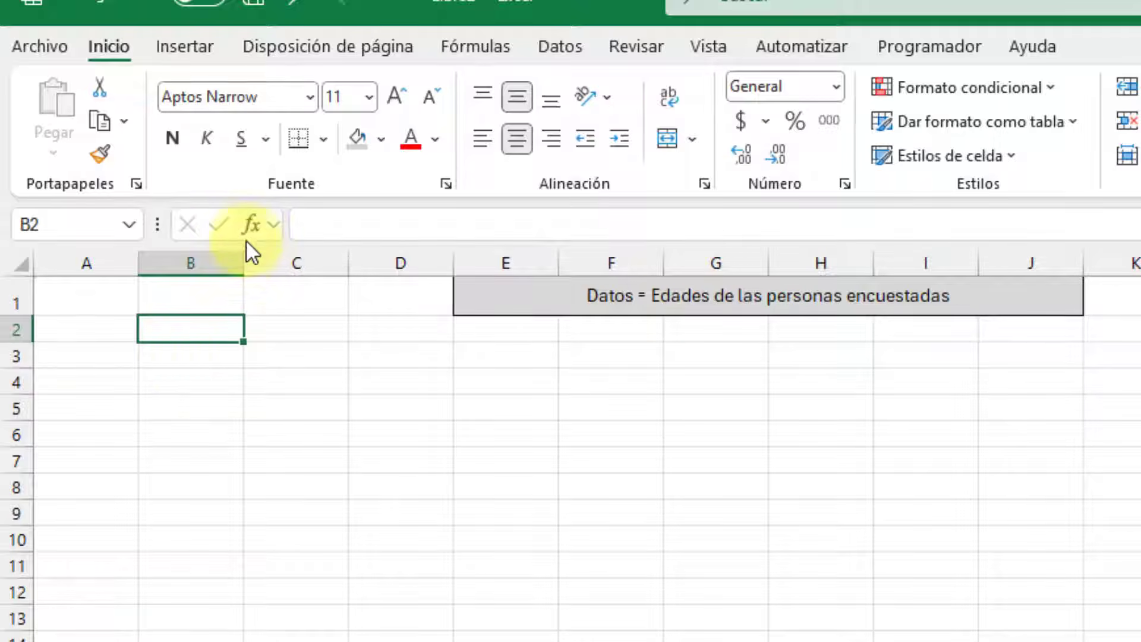
pyautogui.click(252, 224)
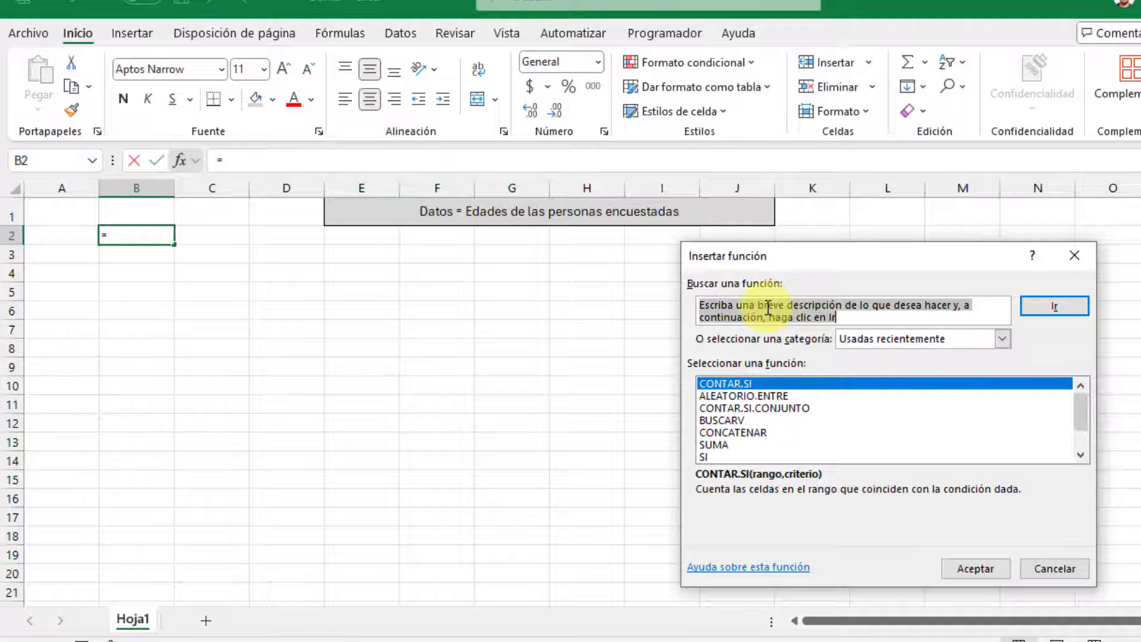
pyautogui.write('aleatorio')
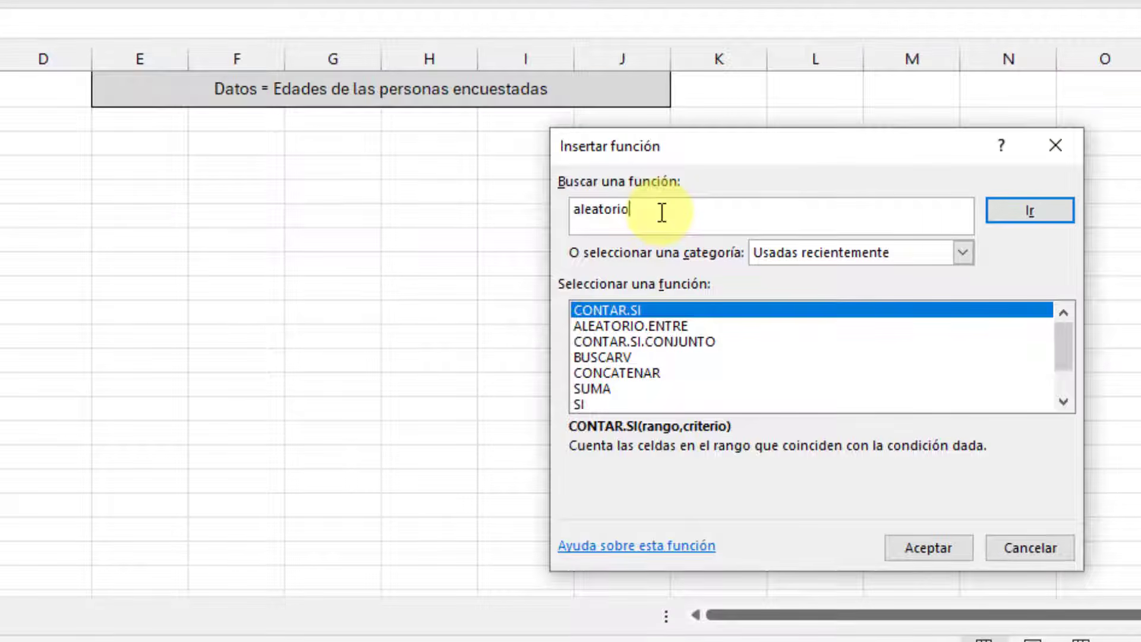
pyautogui.click(1045, 209)
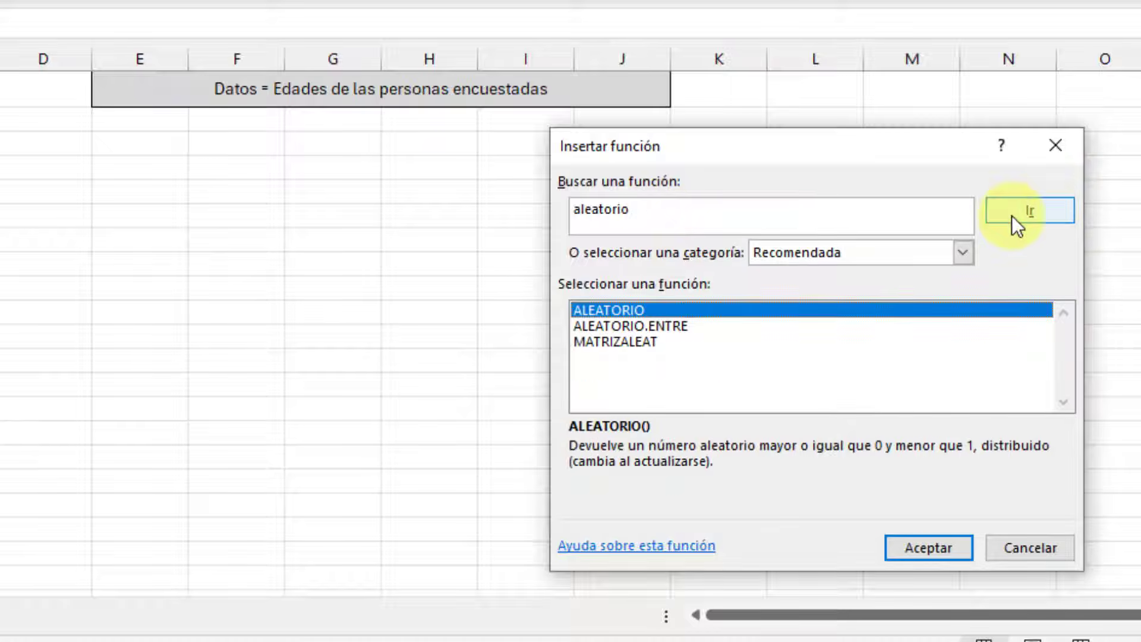
pyautogui.click(618, 328)
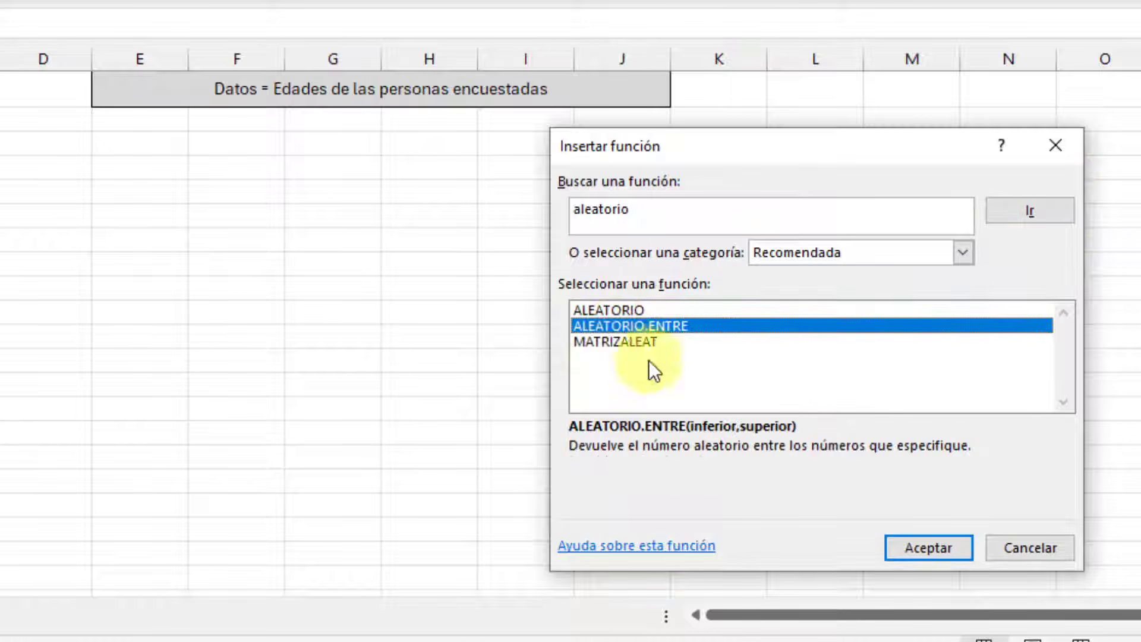
pyautogui.click(933, 545)
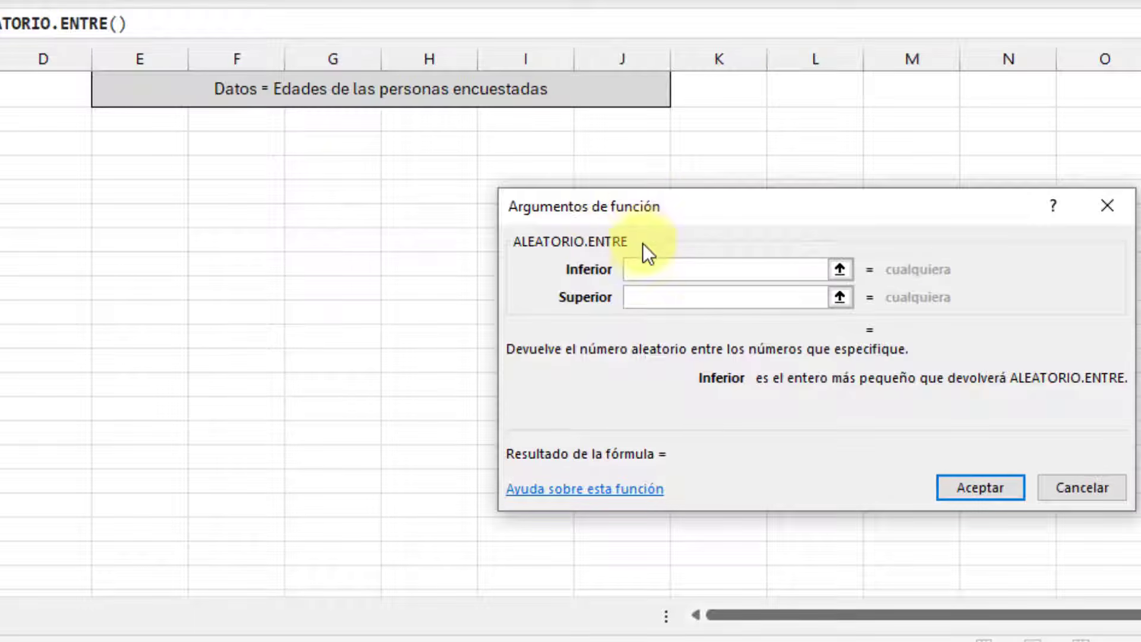
# Set the random function's lower limit to 13 and upper limit to 21, and accept the formula
pyautogui.click(644, 297)
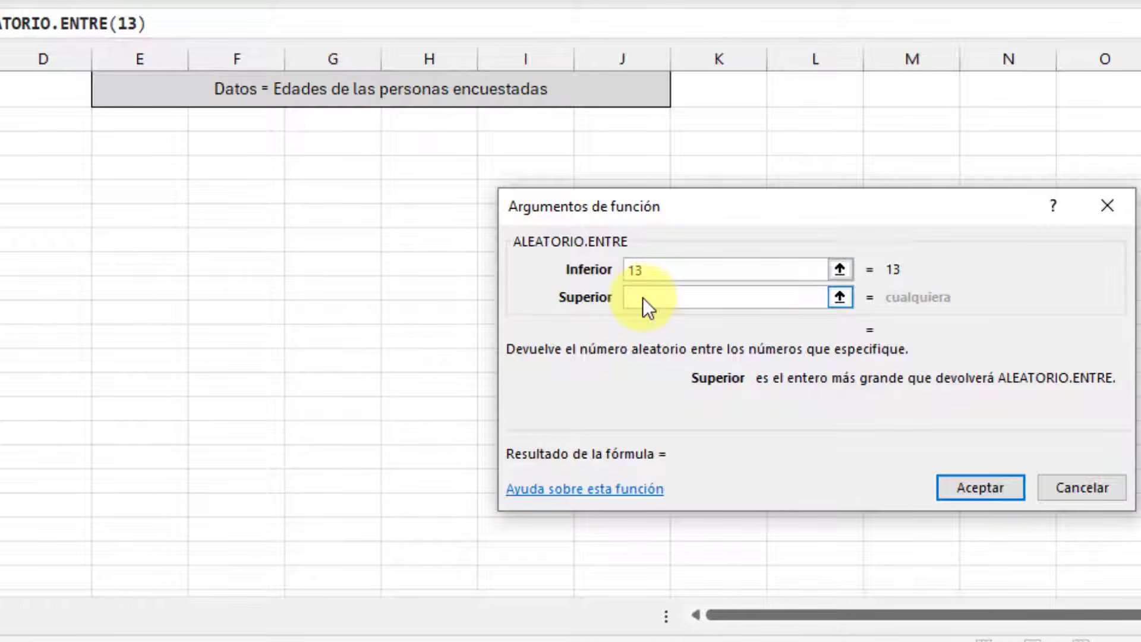
pyautogui.write('21')
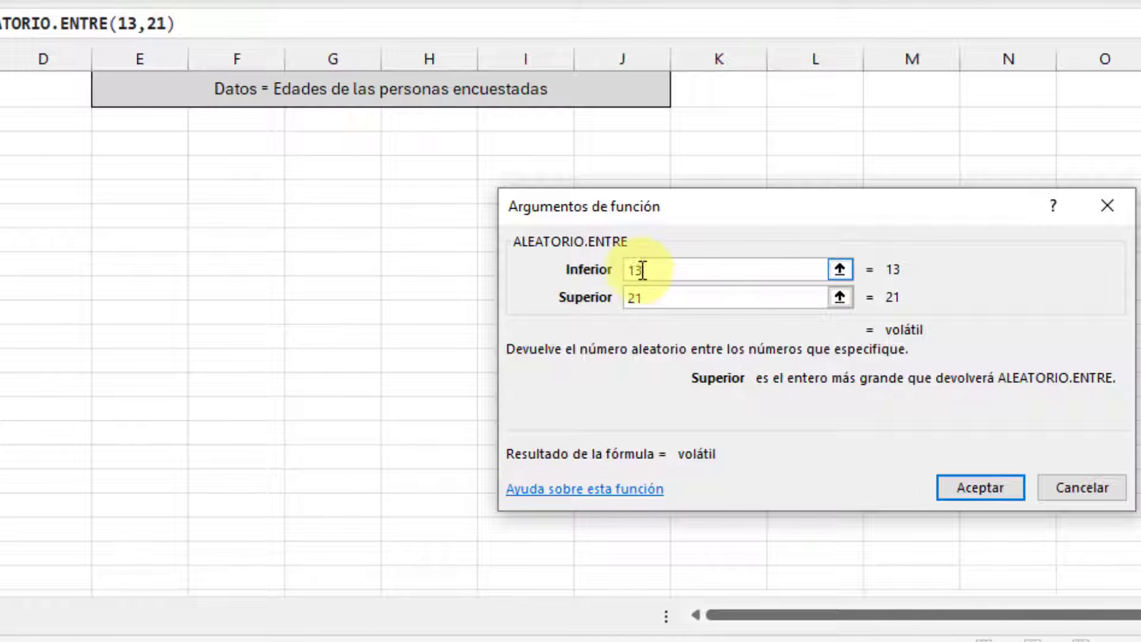
pyautogui.click(975, 497)
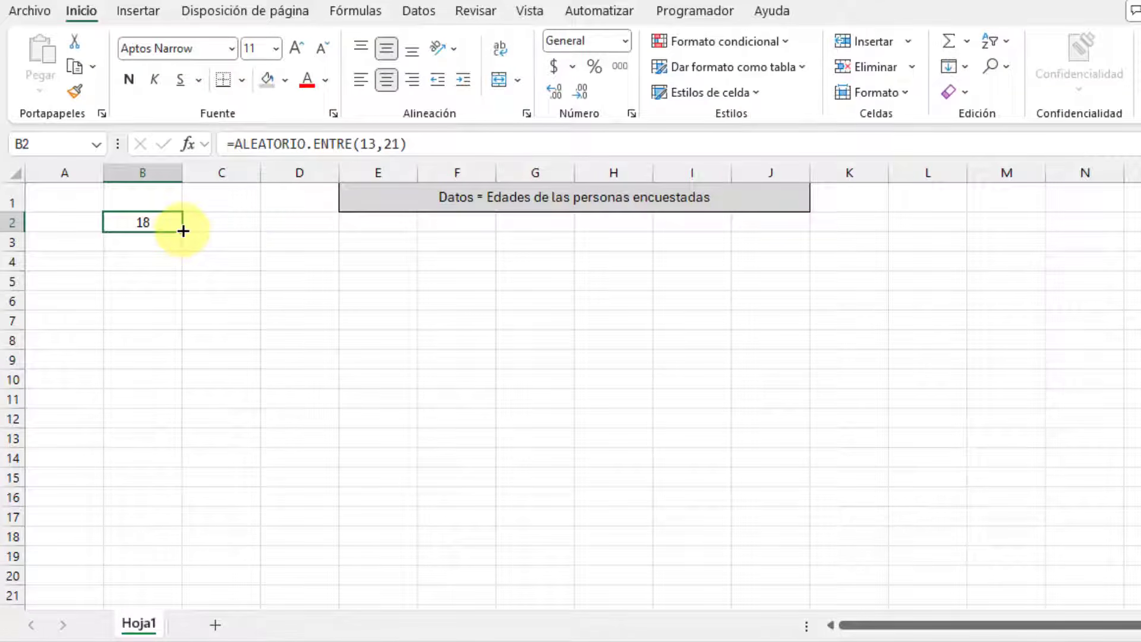
# Fill the B2 formula across to K2 and down to row 16, covering B2:K16 with random ages
pyautogui.moveTo(183, 230); pyautogui.dragTo(876, 229)
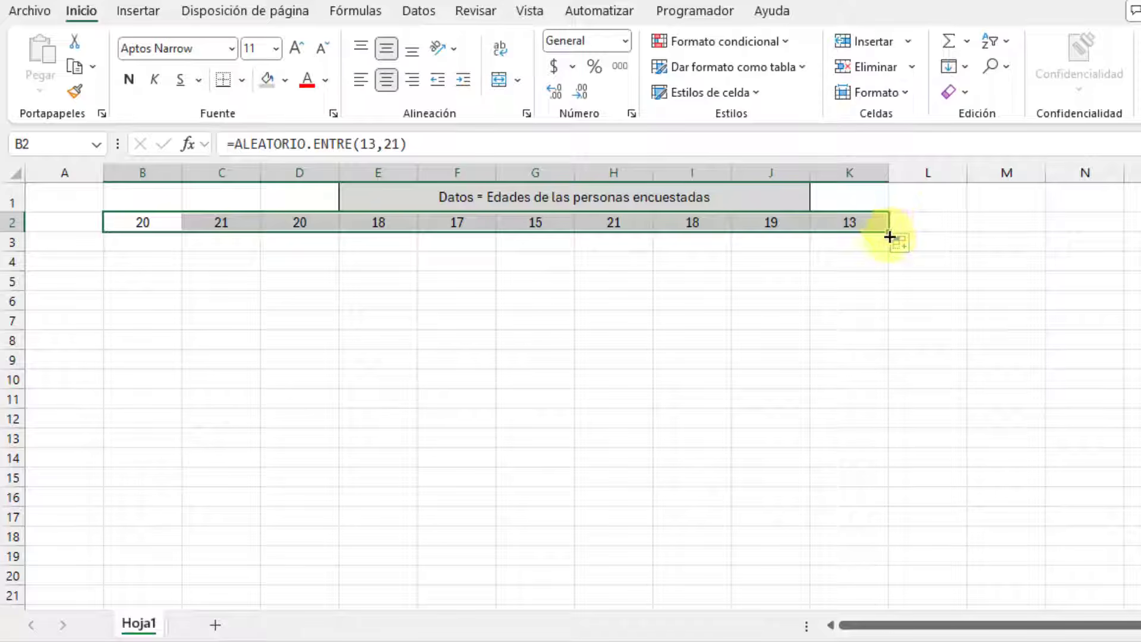
pyautogui.moveTo(888, 234); pyautogui.dragTo(894, 506)
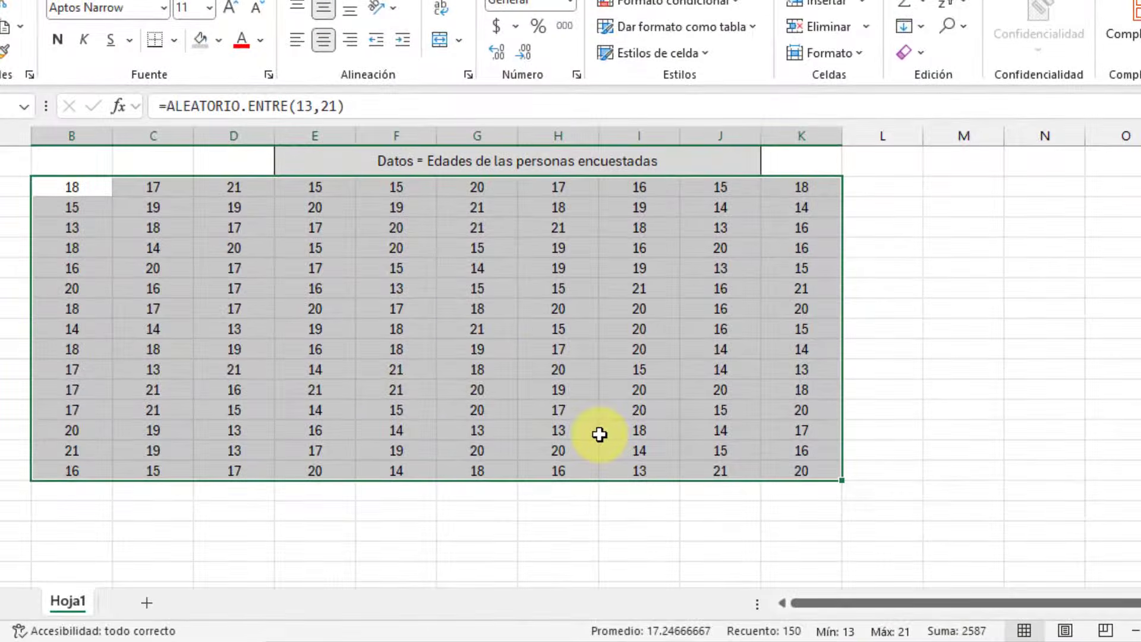
pyautogui.click(315, 228)
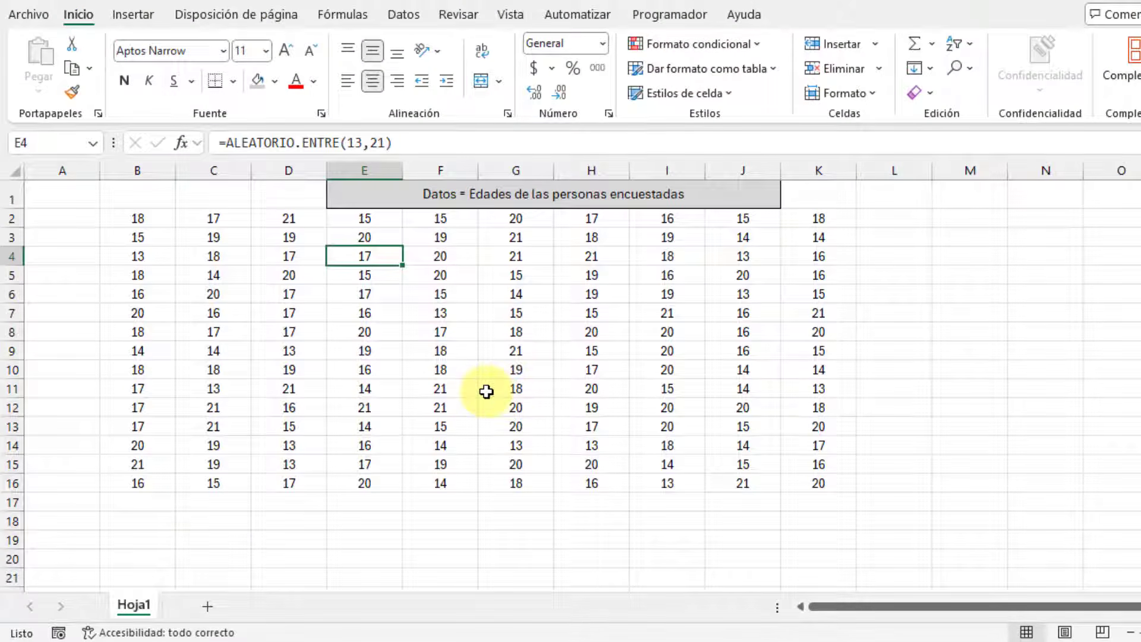
pyautogui.click(366, 326)
pyautogui.click(337, 307)
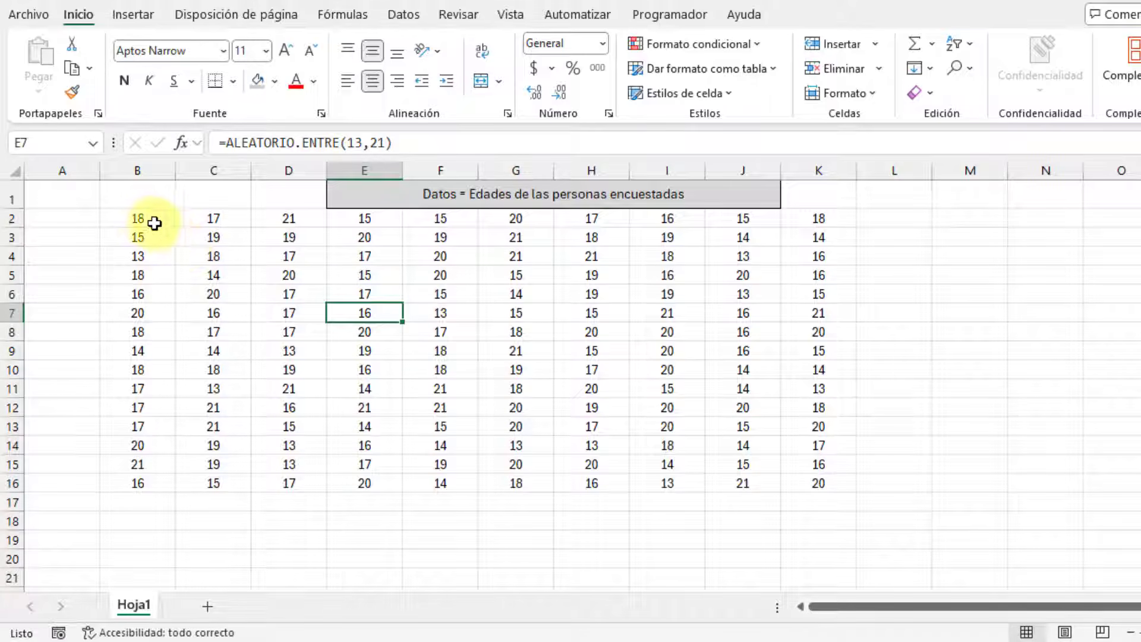
# Copy B2:K16 to cell B2 of a new sheet and replace the pasted formulas with values only
pyautogui.moveTo(155, 221); pyautogui.dragTo(792, 480)
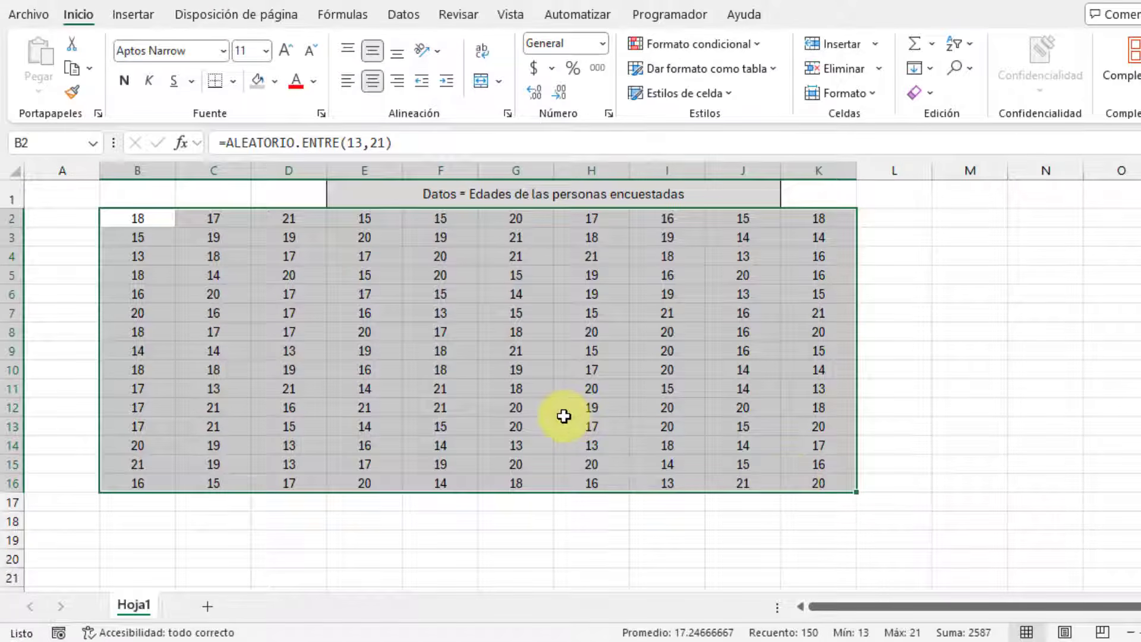
pyautogui.click(73, 73)
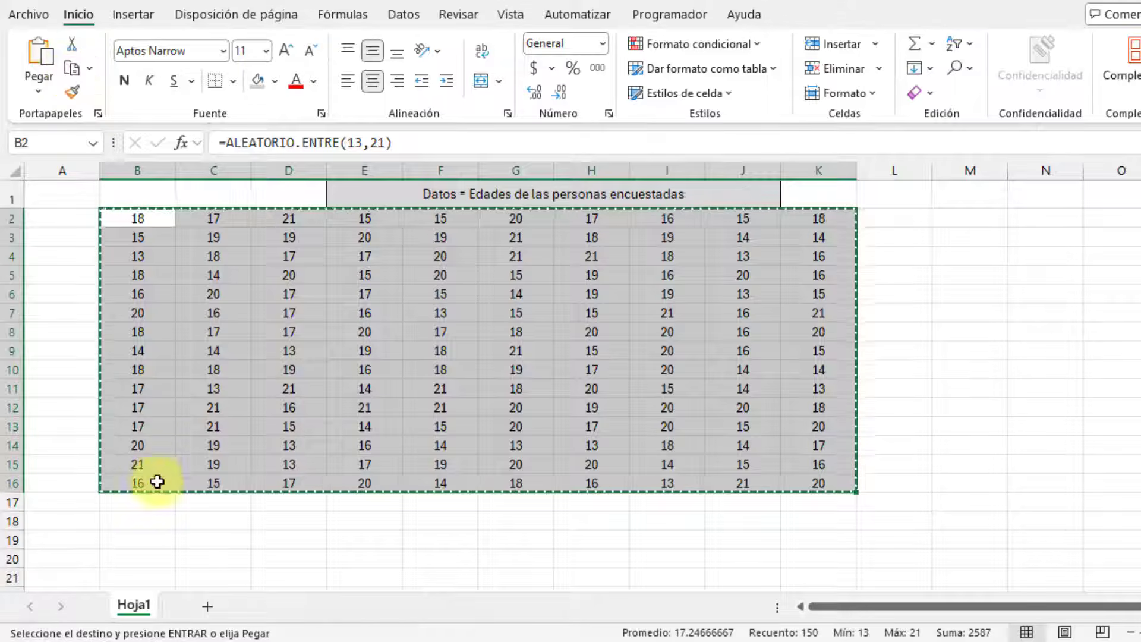
pyautogui.click(206, 606)
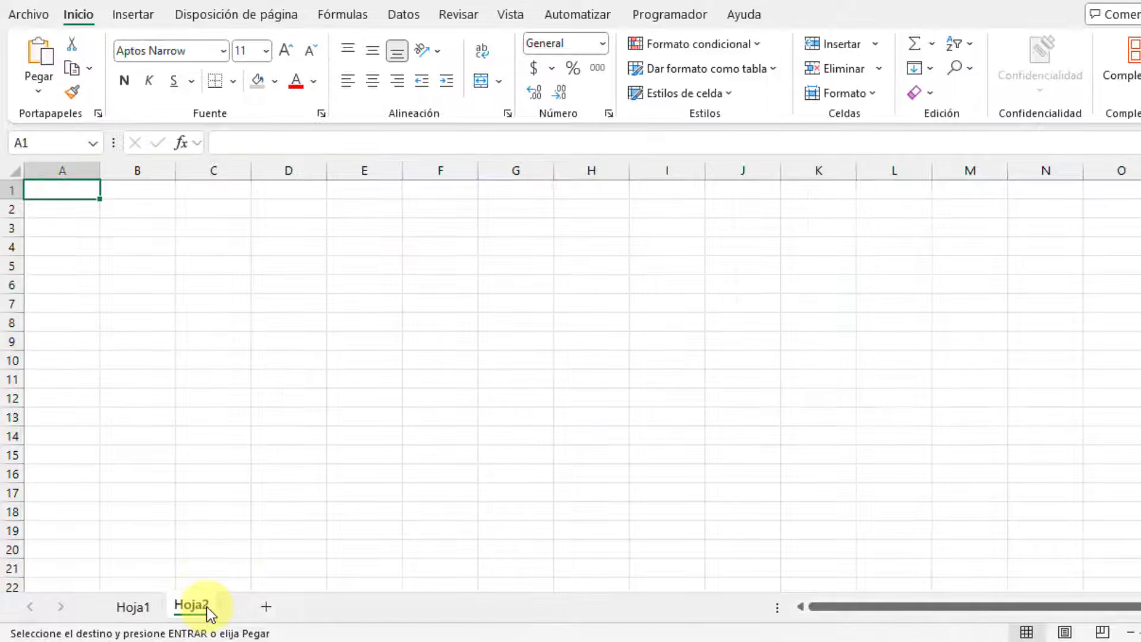
pyautogui.click(139, 208)
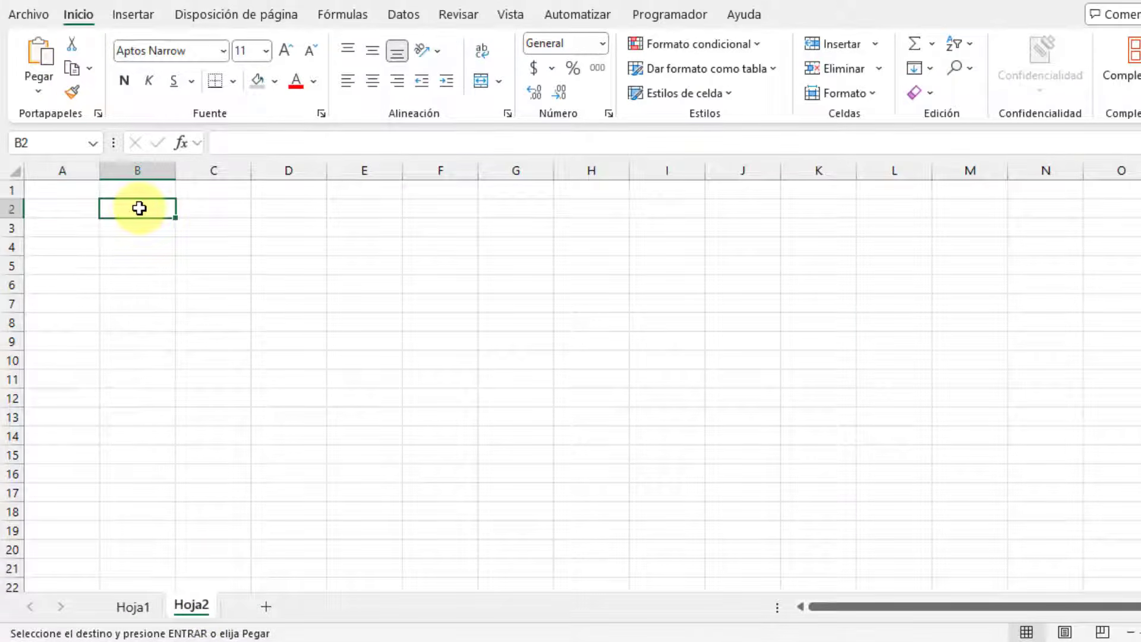
pyautogui.click(40, 60)
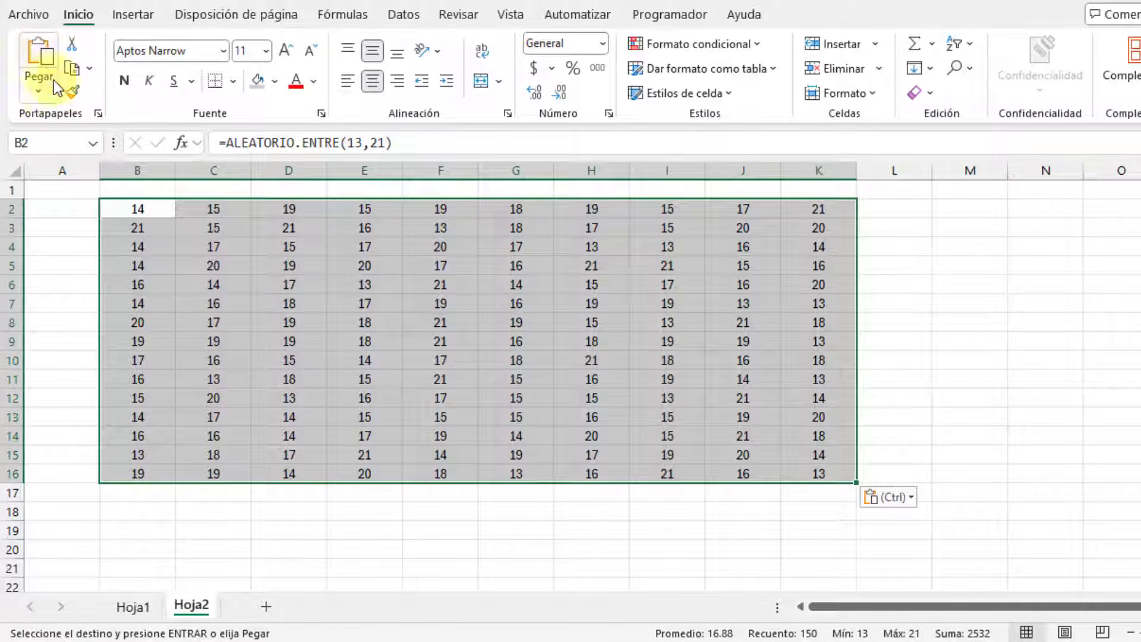
pyautogui.click(39, 92)
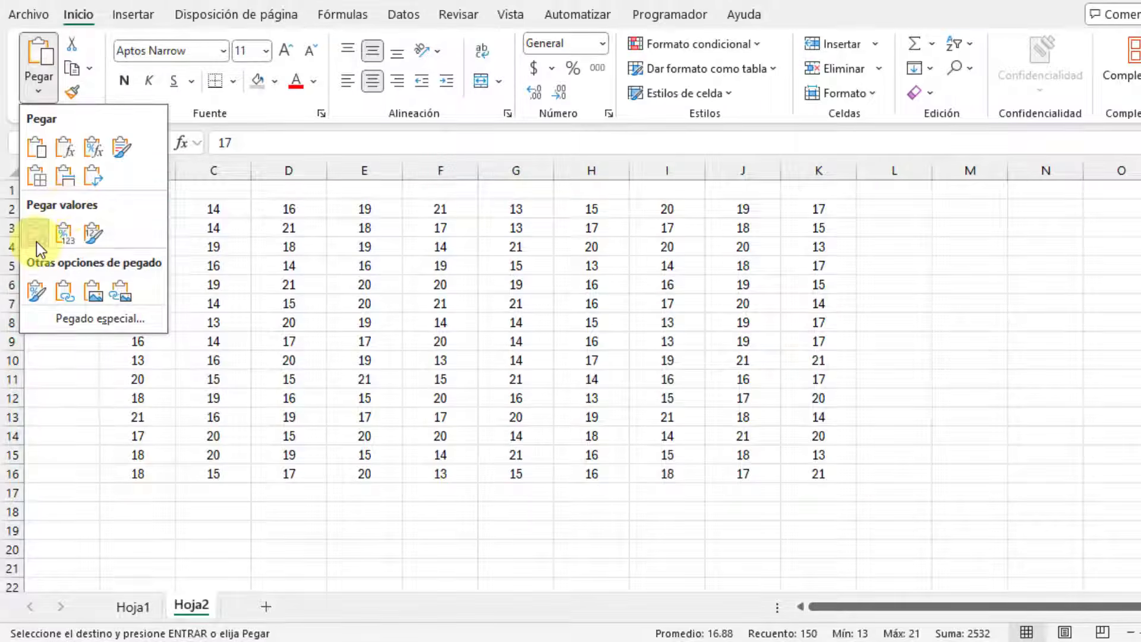
pyautogui.click(36, 238)
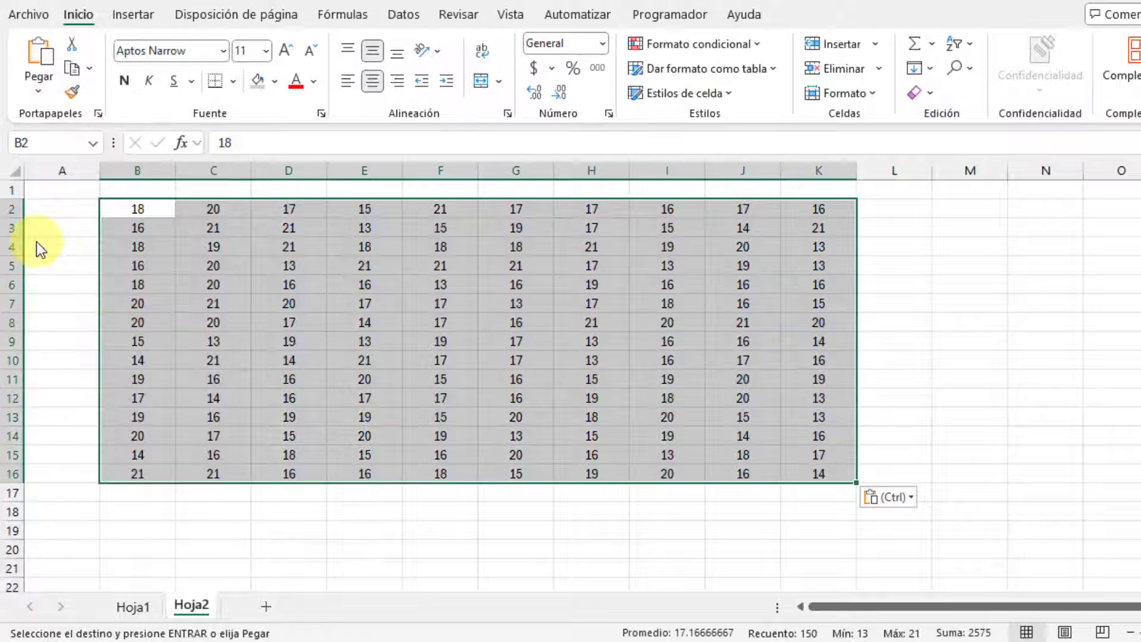
# Compare the contents of several cells in Hoja2 with the formulas in the data range of Hoja1
pyautogui.click(254, 296)
pyautogui.click(145, 215)
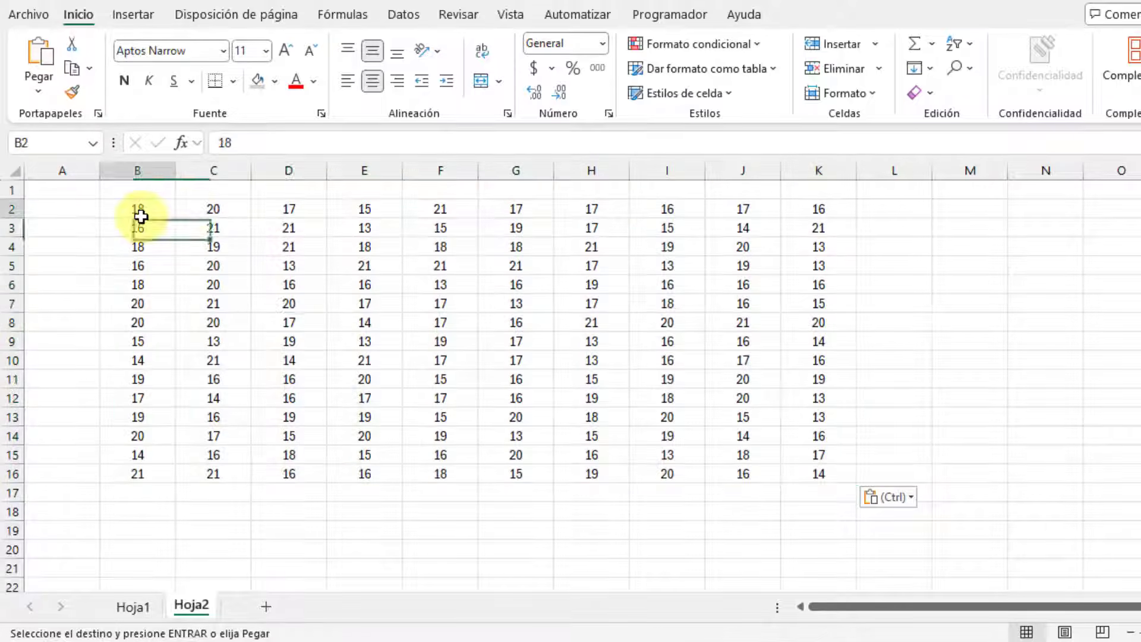
pyautogui.click(209, 215)
pyautogui.click(287, 281)
pyautogui.click(210, 323)
pyautogui.click(159, 231)
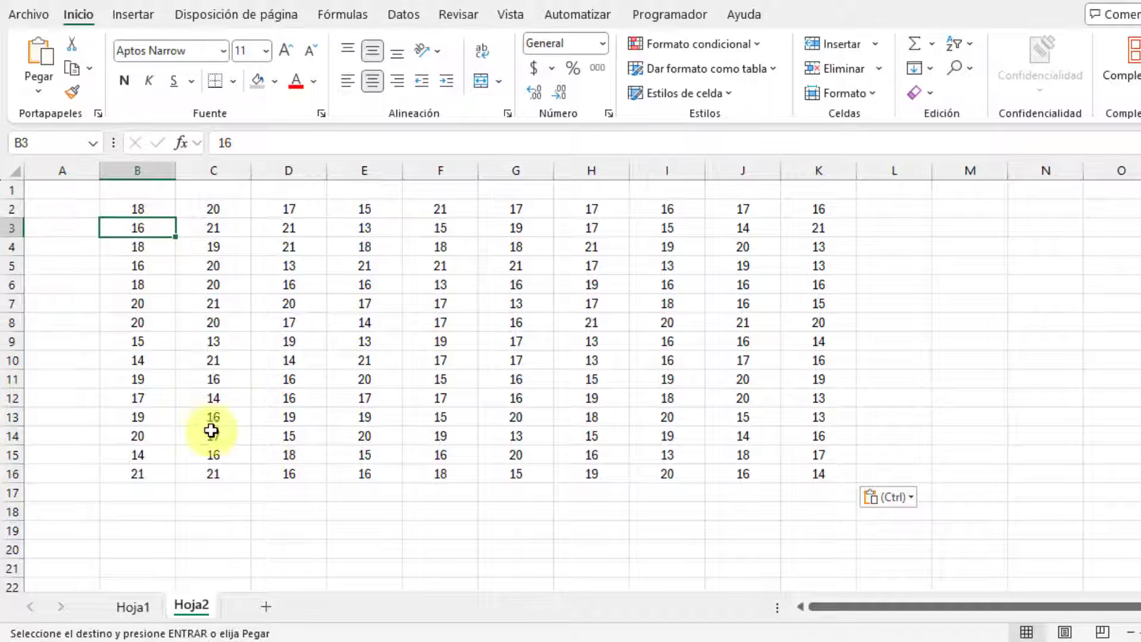
pyautogui.click(140, 606)
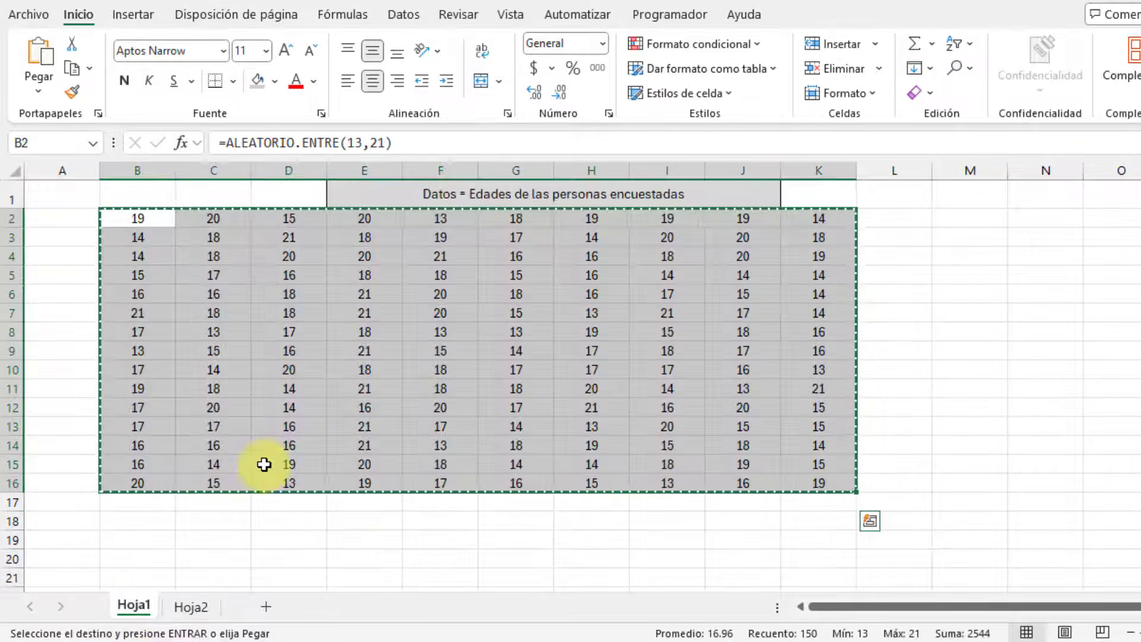
pyautogui.press('Escape')
pyautogui.click(201, 274)
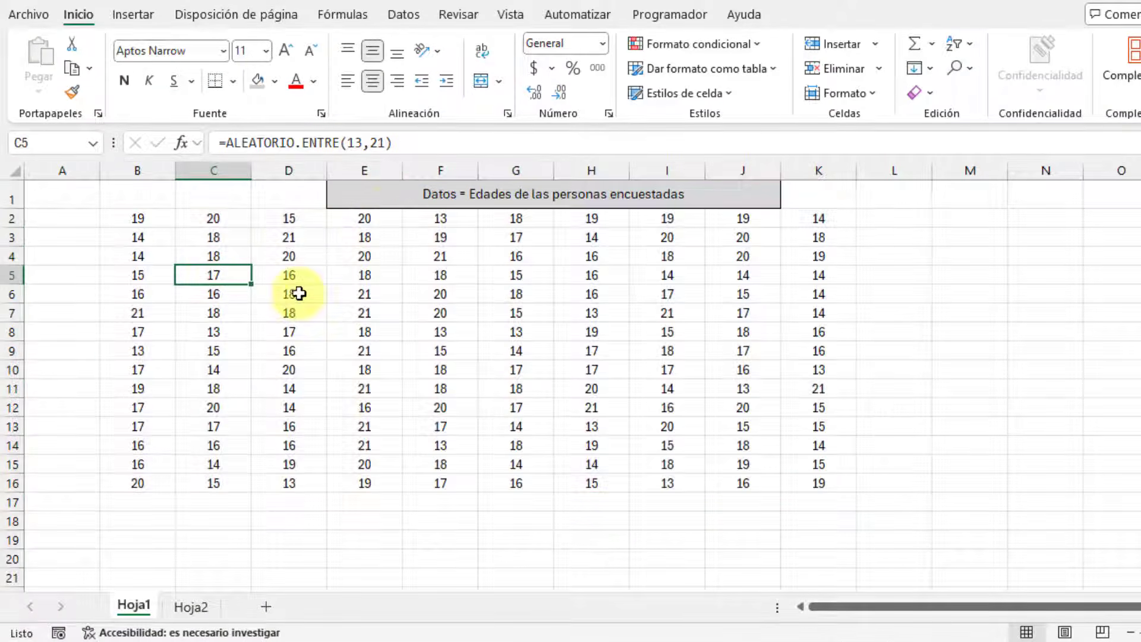
pyautogui.click(291, 273)
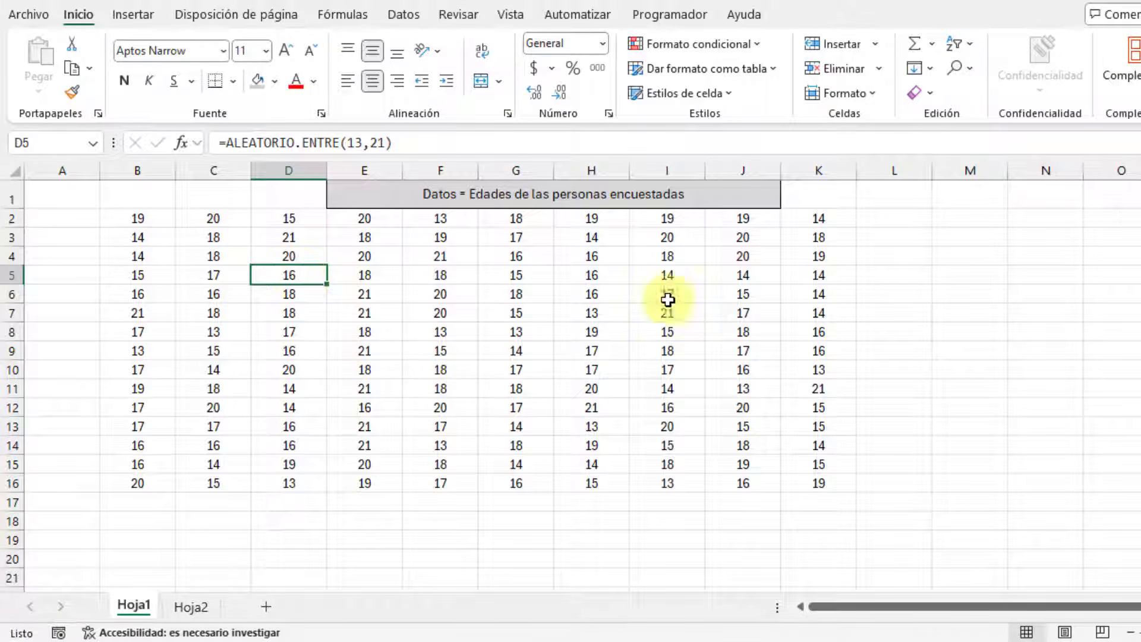
# Enter 3 in cell M5 of Hoja1 to trigger a recalculation of the random ages
pyautogui.click(957, 274)
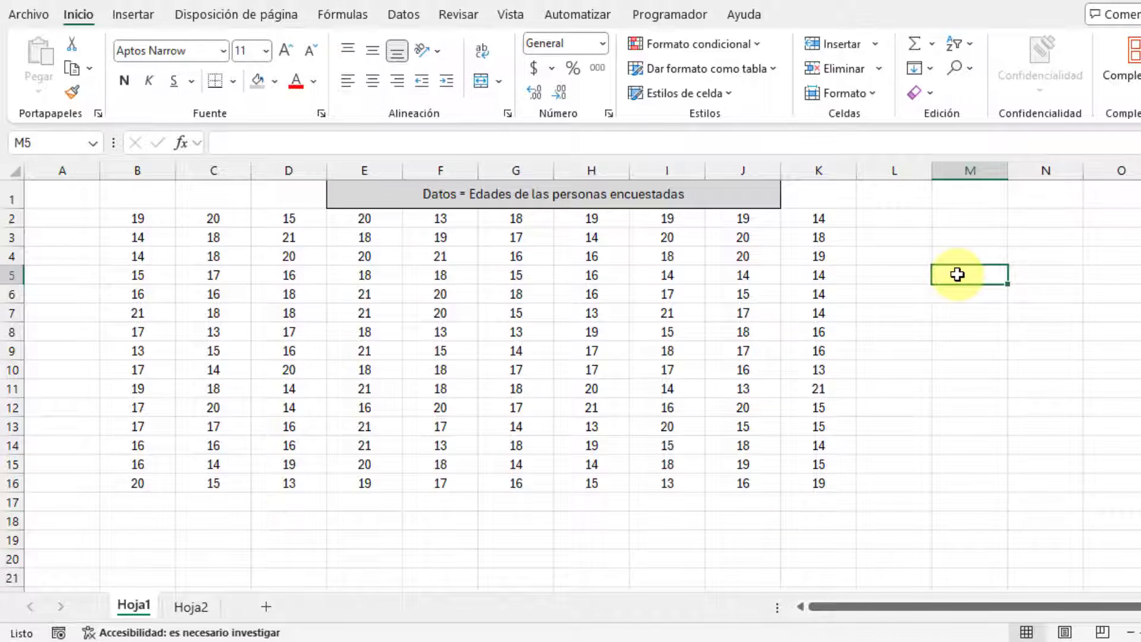
pyautogui.write('3')
pyautogui.click(968, 364)
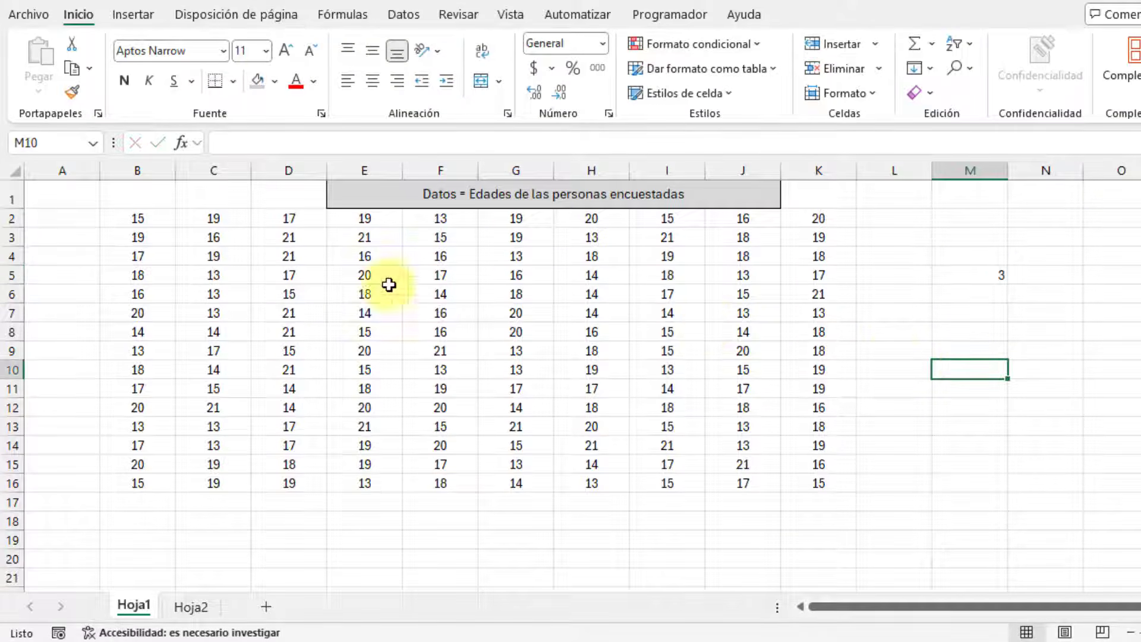
# Enter 3 in cell M4 of Hoja2 as a recalculation test and clear that cell again
pyautogui.click(192, 607)
pyautogui.click(986, 242)
pyautogui.write('3')
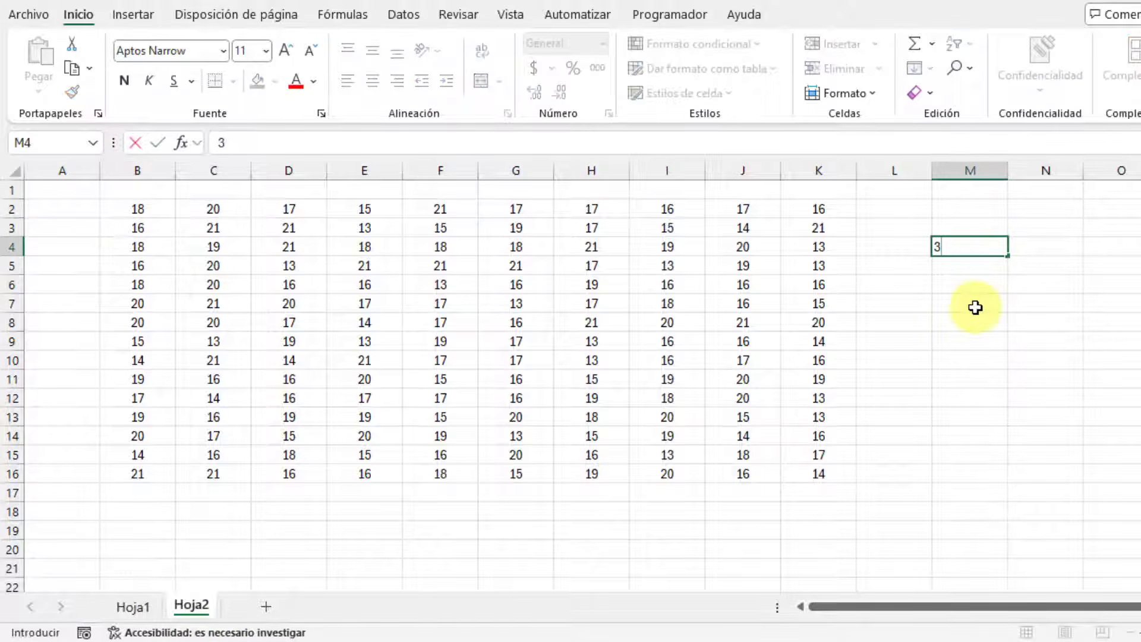
pyautogui.click(976, 308)
pyautogui.click(985, 249)
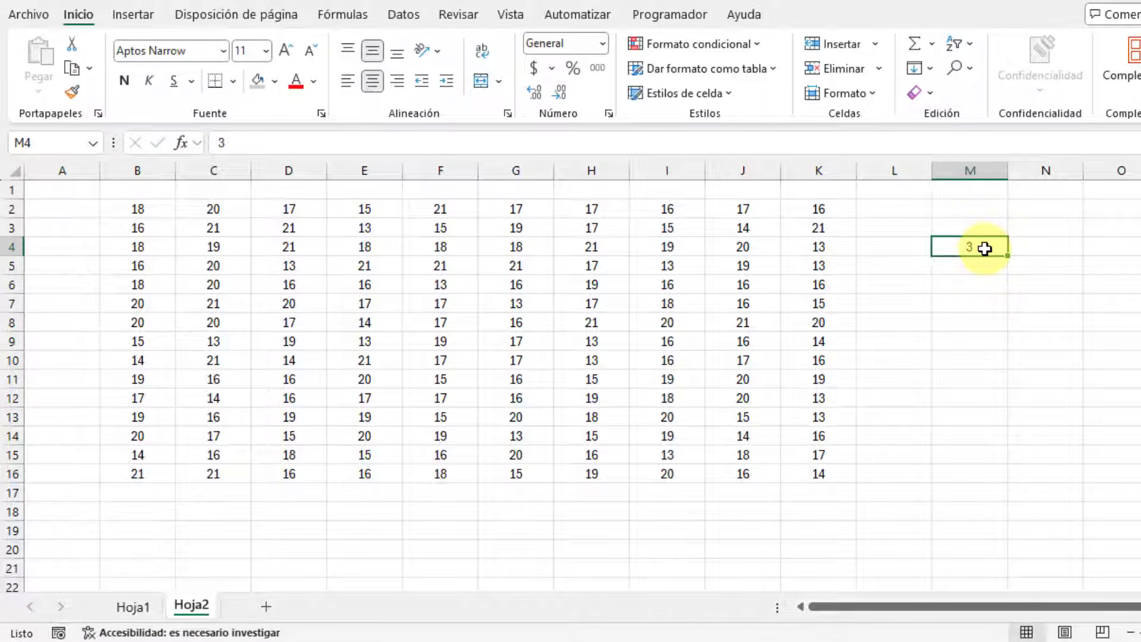
pyautogui.press('Delete')
pyautogui.click(922, 286)
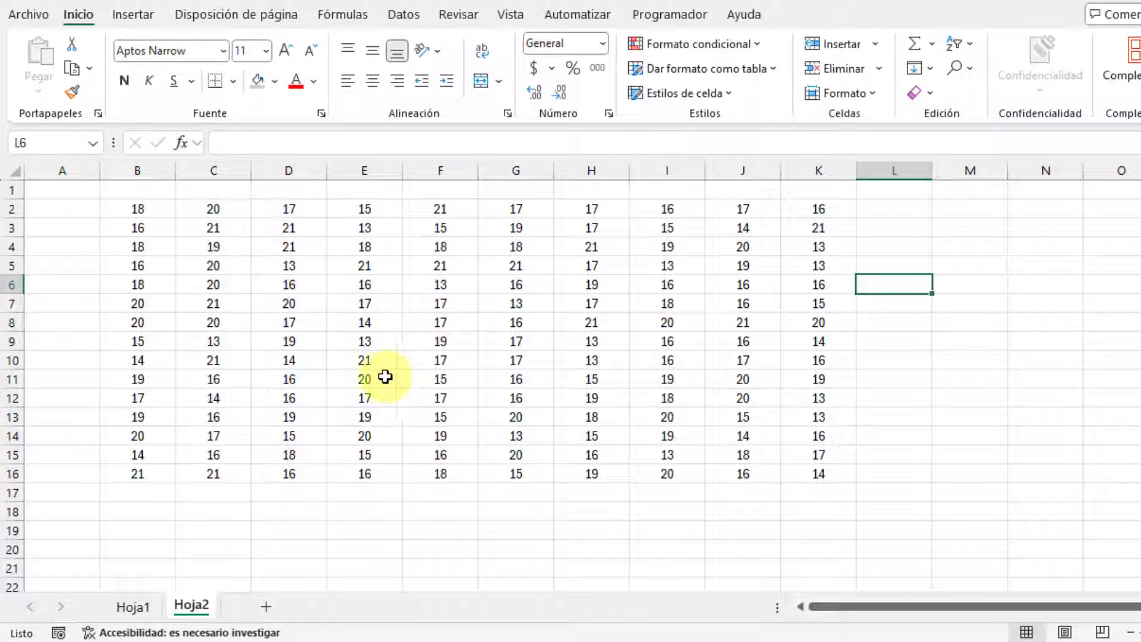
# Copy the title "Datos = Edades de las personas encuestadas" from row 1 of Hoja1 into row 1 of Hoja2
pyautogui.click(144, 608)
pyautogui.click(380, 190)
pyautogui.hotkey('ctrl', 'c')
pyautogui.click(191, 606)
pyautogui.click(344, 188)
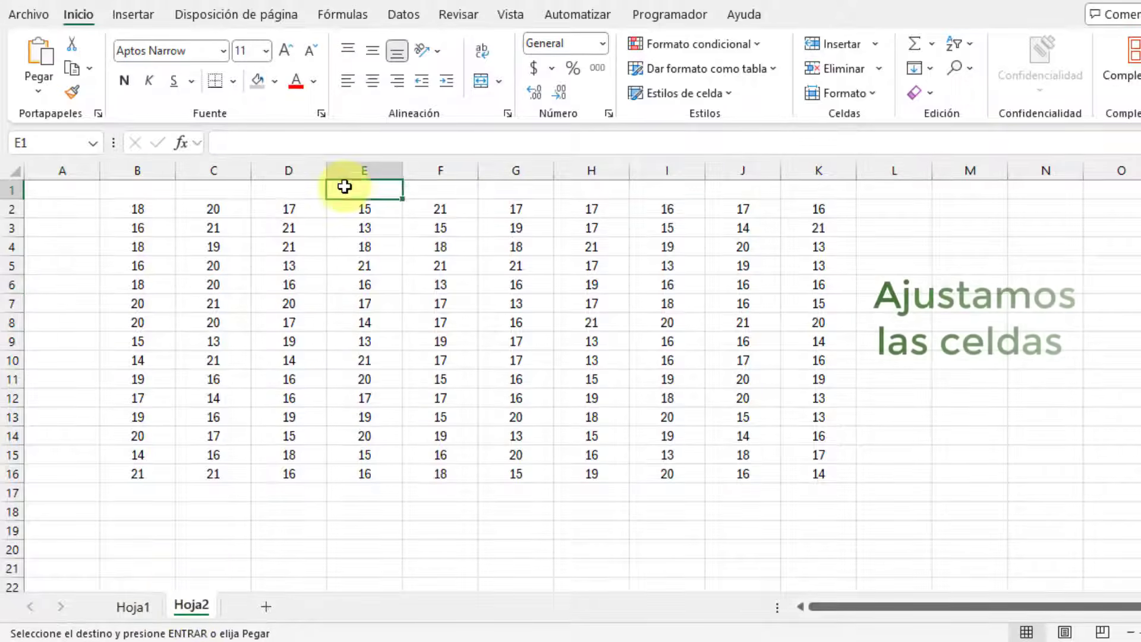
pyautogui.hotkey('ctrl', 'v')
# Narrow columns B through K to an equal width and merge and center the title across B1:K1
pyautogui.moveTo(143, 169); pyautogui.dragTo(819, 170)
pyautogui.moveTo(175, 171); pyautogui.dragTo(146, 173)
pyautogui.moveTo(128, 190); pyautogui.dragTo(549, 190)
pyautogui.click(481, 80)
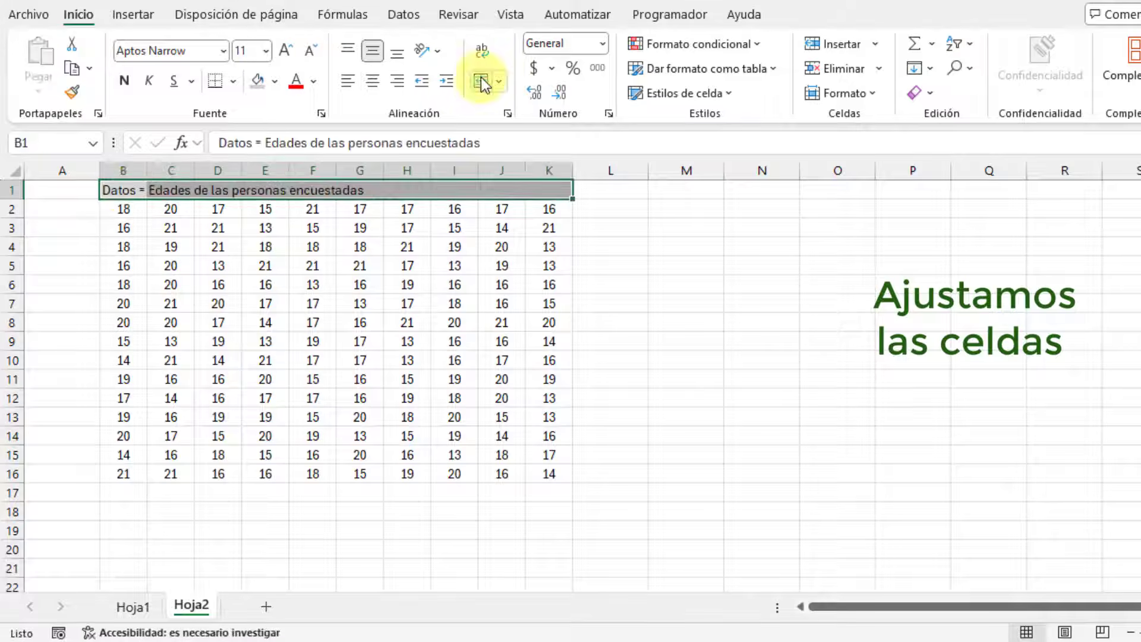
pyautogui.click(482, 82)
pyautogui.click(762, 492)
pyautogui.click(548, 399)
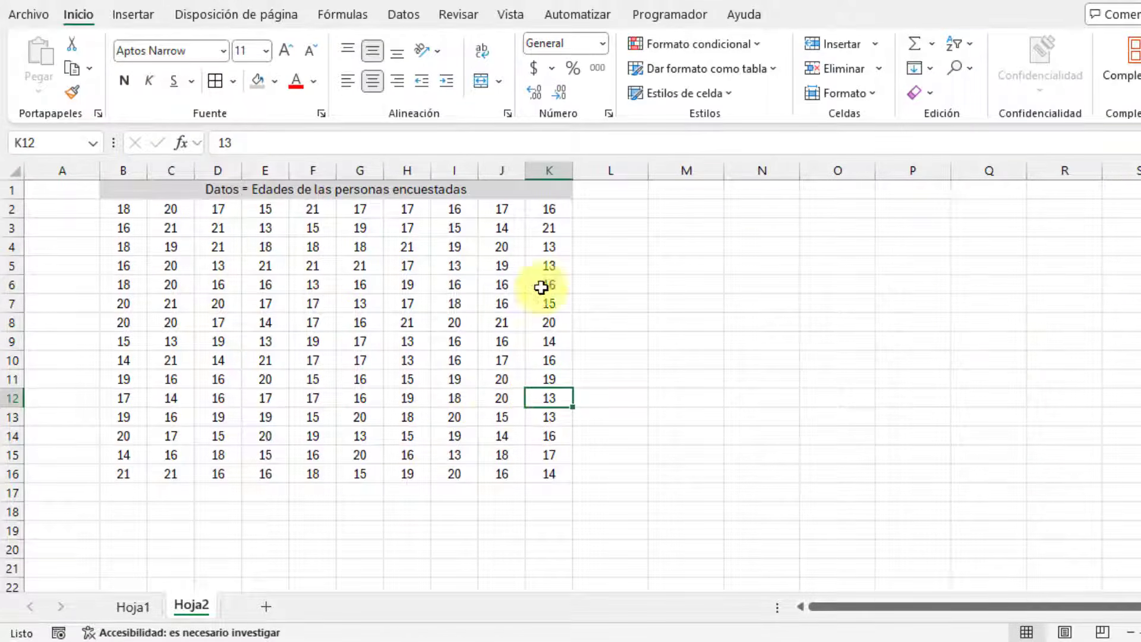
pyautogui.click(360, 322)
# Narrow column L and enter the heading "Edad(x)" in cell M1
pyautogui.click(698, 188)
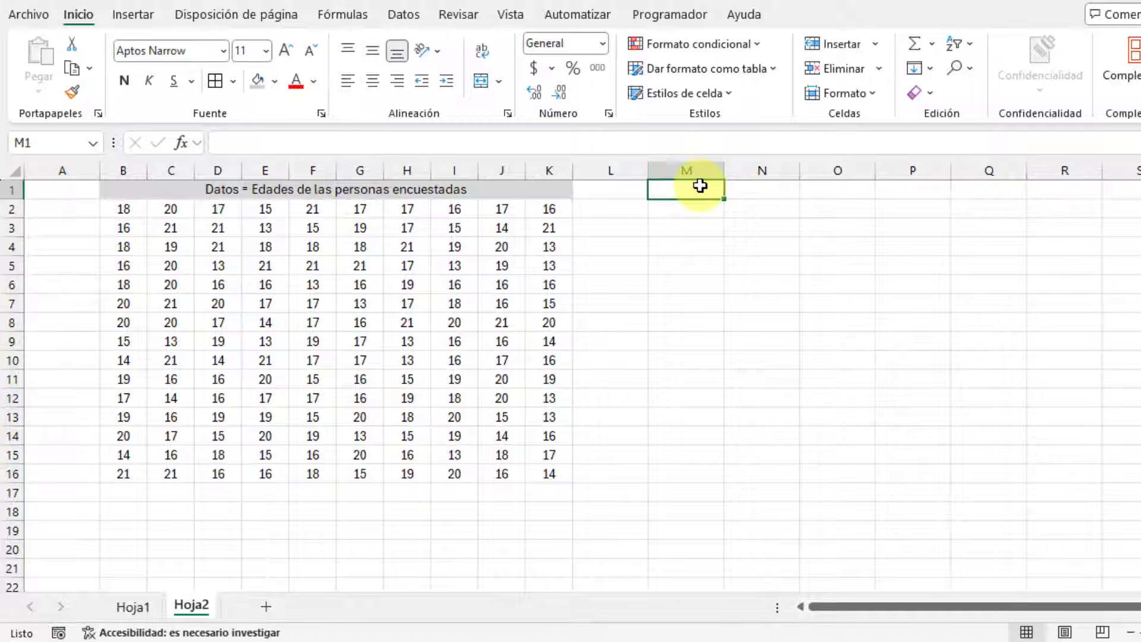
pyautogui.moveTo(648, 170); pyautogui.dragTo(621, 171)
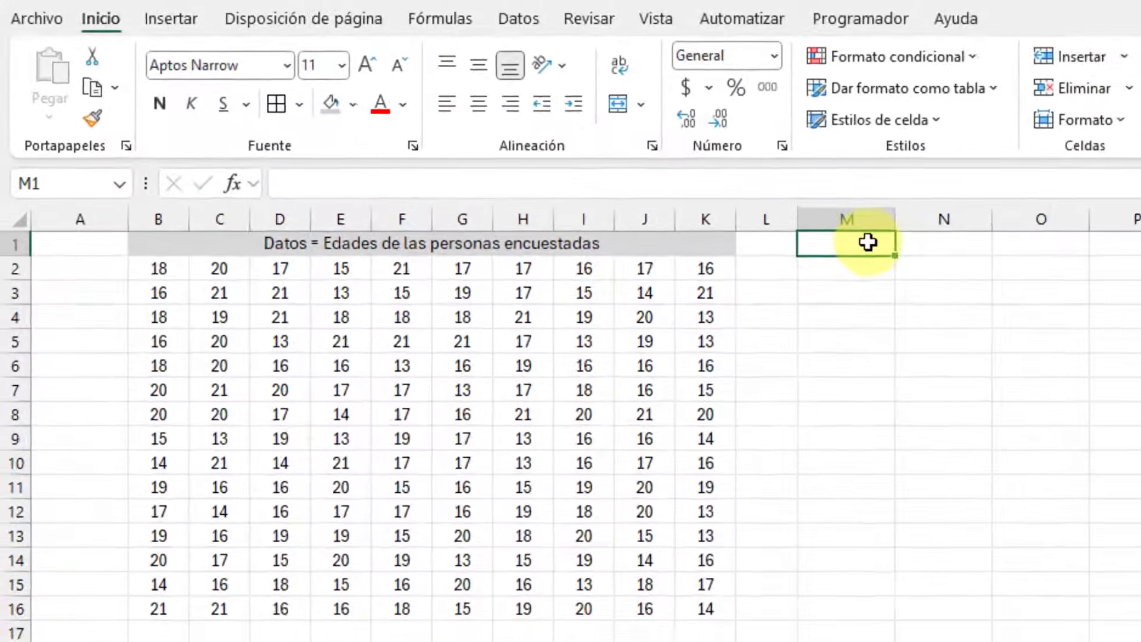
pyautogui.write('Edad(x')
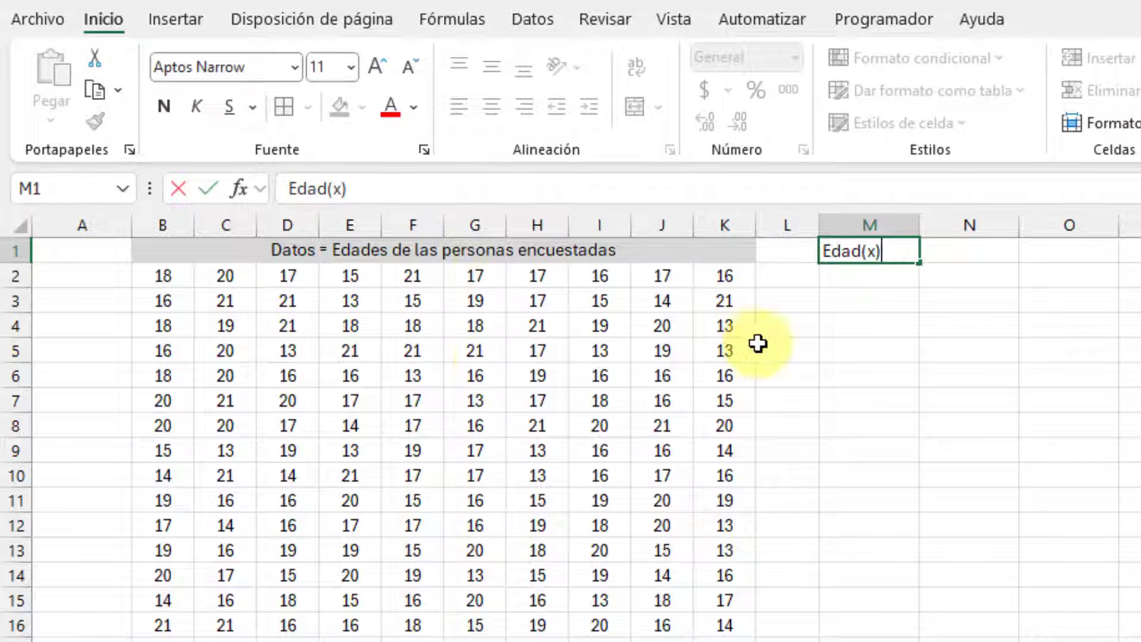
pyautogui.click(887, 277)
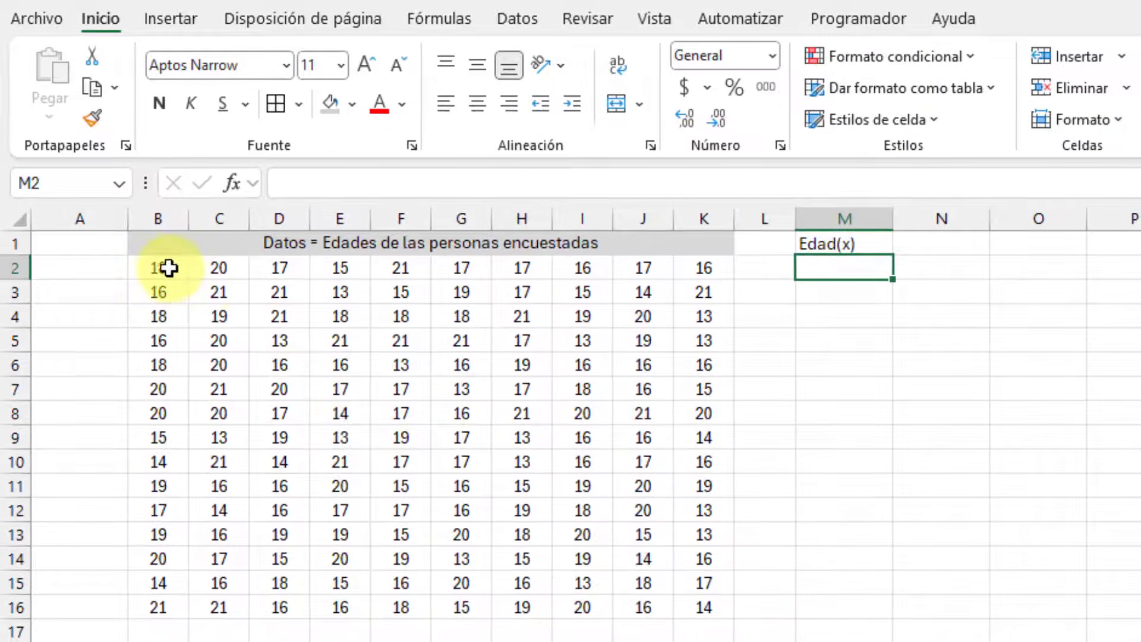
# Check the minimum and maximum of B2:K16, and list the ages 13 to 21 in M2:M10 by extending the series 13, 14, 15
pyautogui.moveTo(162, 267); pyautogui.dragTo(701, 604)
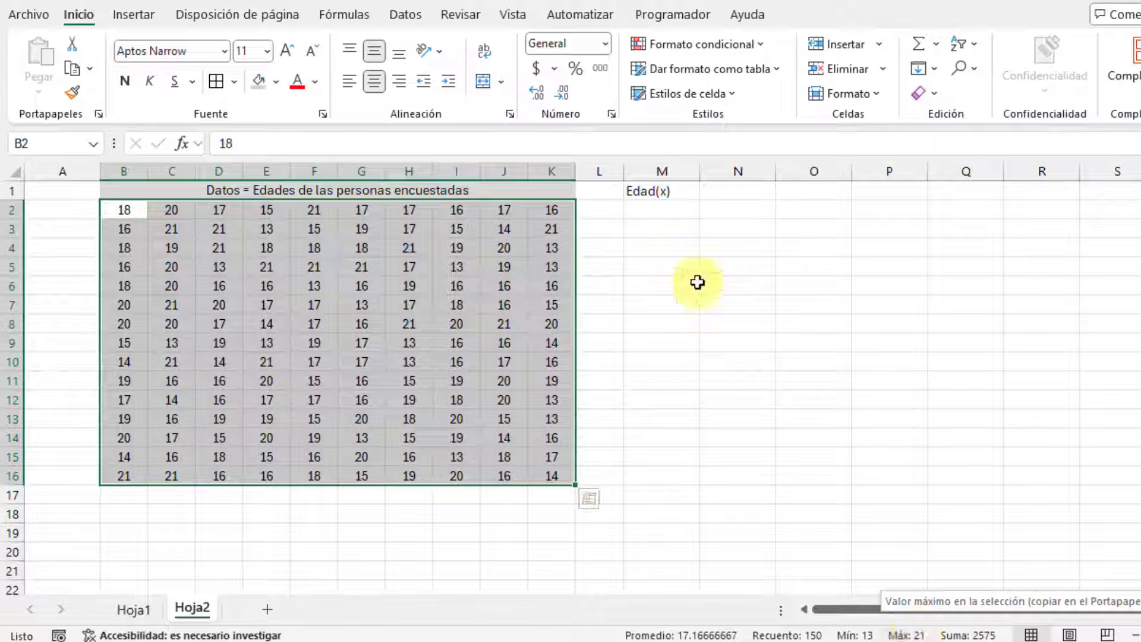
pyautogui.click(675, 213)
pyautogui.write('1')
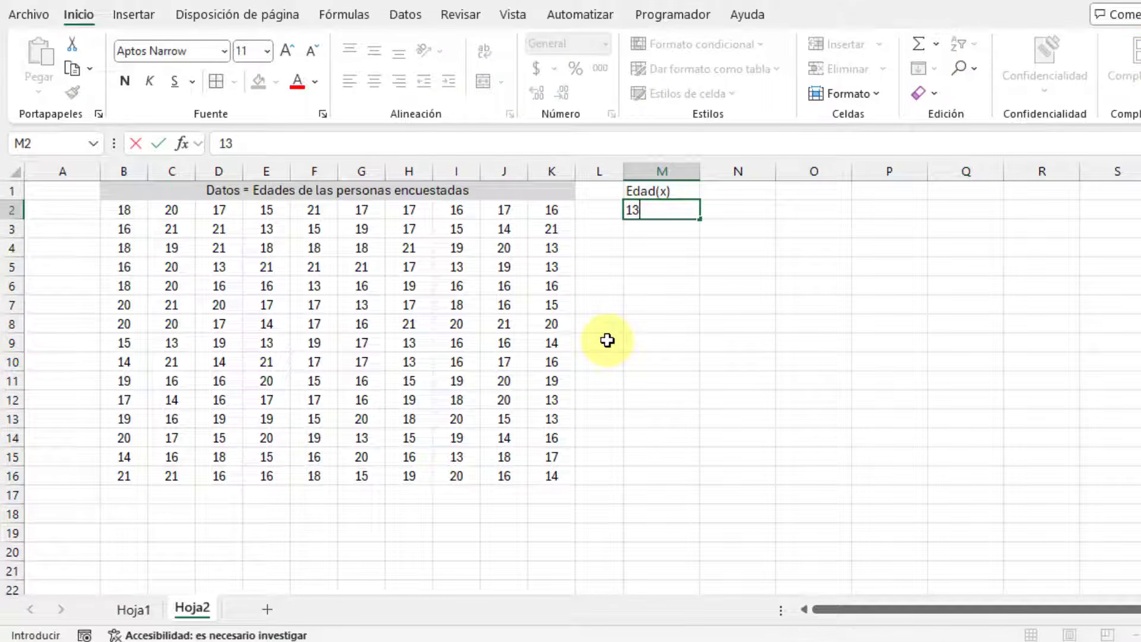
pyautogui.write('3')
pyautogui.press('Return')
pyautogui.write('14')
pyautogui.press('Return')
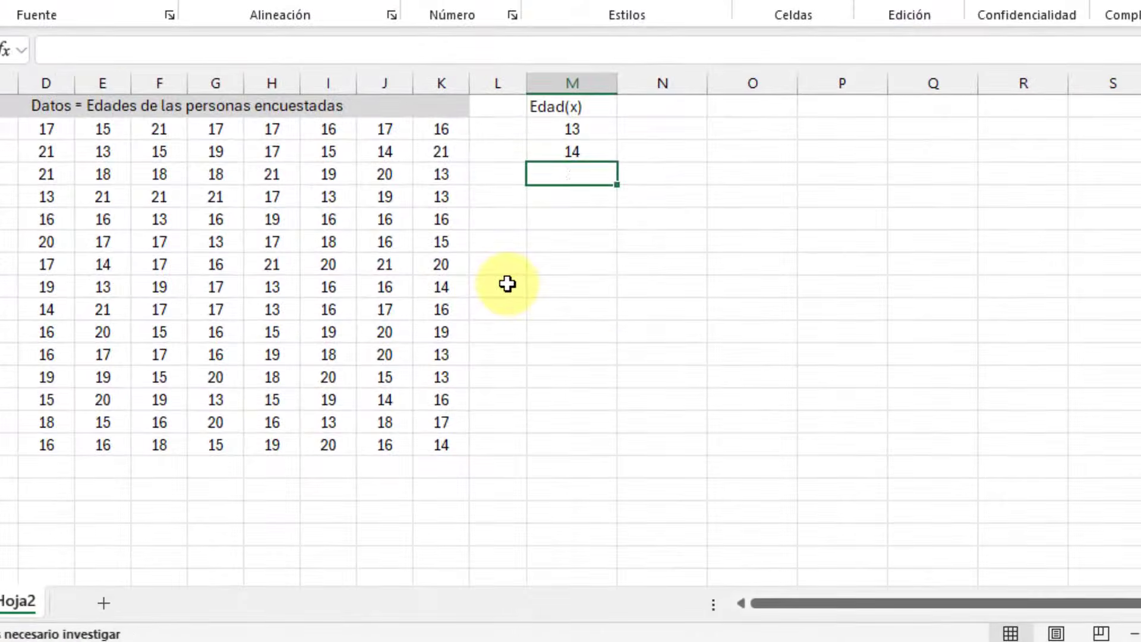
pyautogui.write('15')
pyautogui.press('Return')
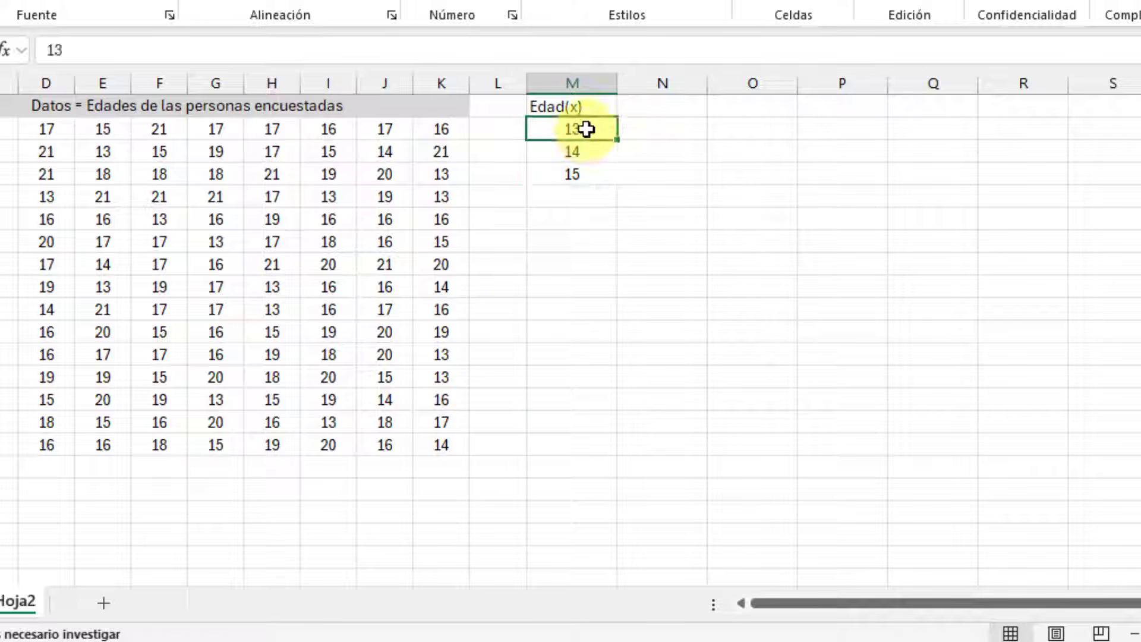
pyautogui.moveTo(587, 129); pyautogui.dragTo(607, 323)
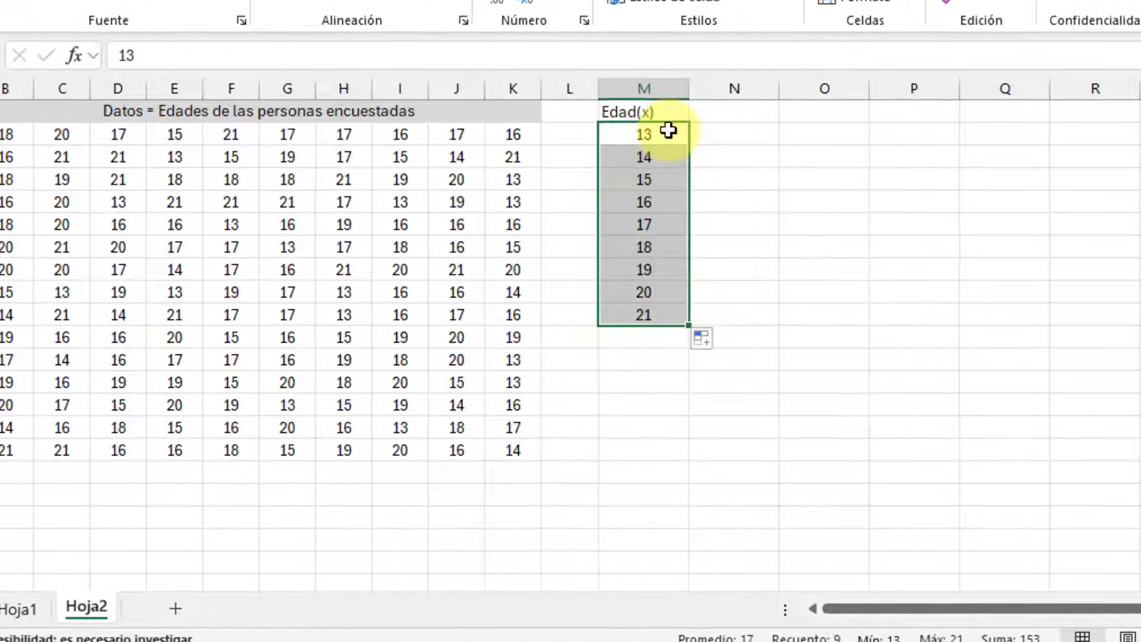
pyautogui.click(660, 196)
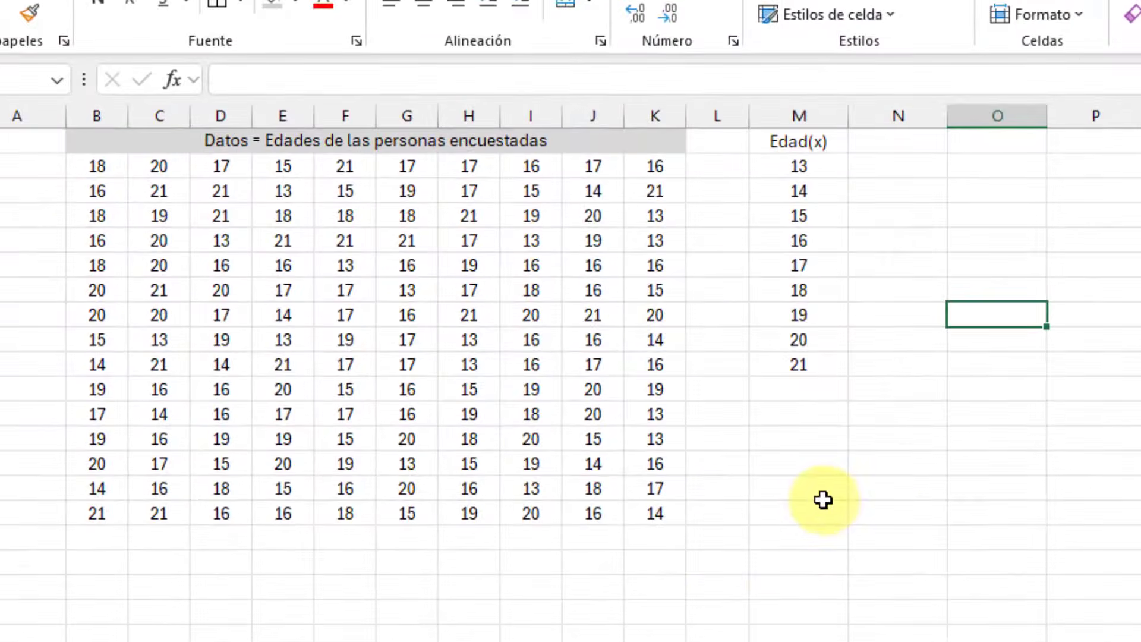
# Enter the heading "Frecuencia Absoluta(f)" in cell N1
pyautogui.click(898, 148)
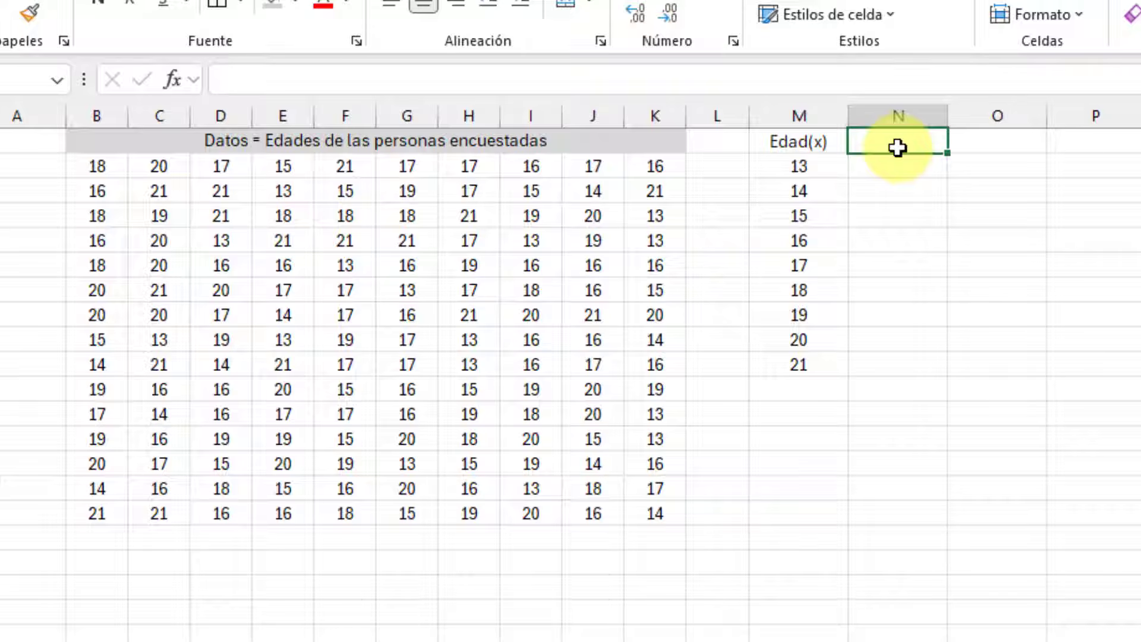
pyautogui.write('Frecuencia Absoluta(f)')
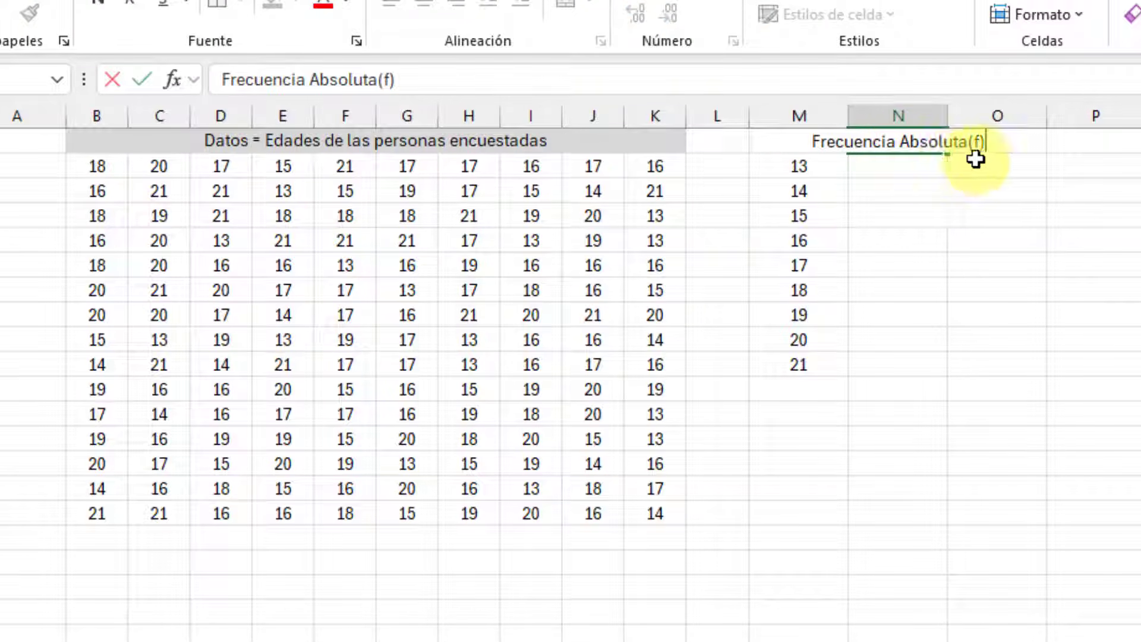
pyautogui.click(896, 167)
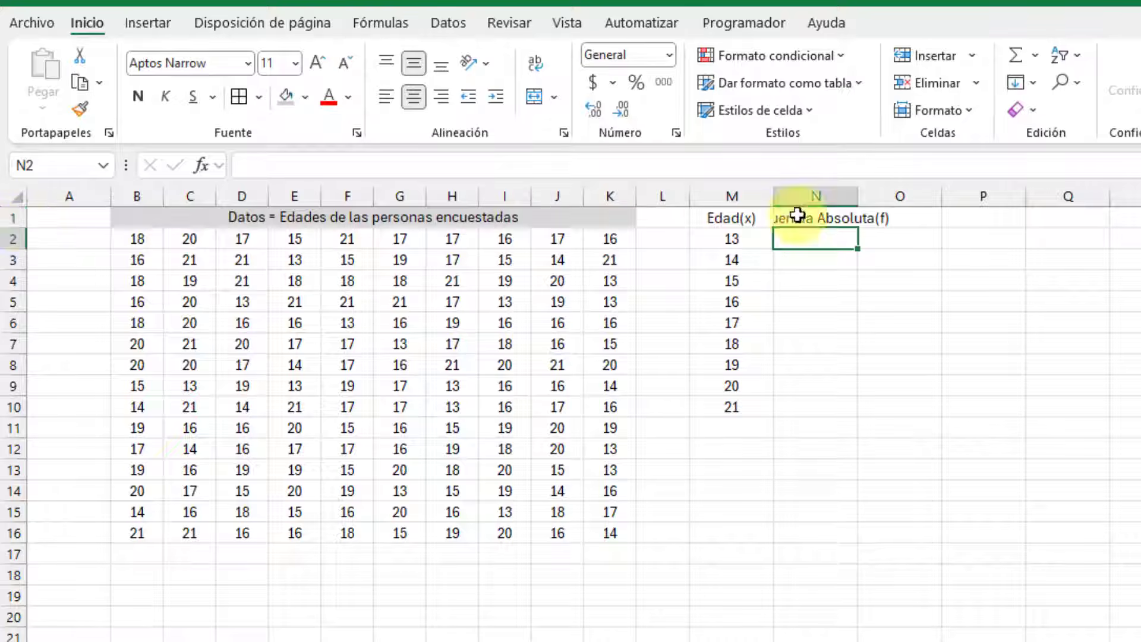
# Make row 1 taller and fit the N1 heading on two lines with wrapped text and a one-step smaller font
pyautogui.click(797, 219)
pyautogui.moveTo(16, 229); pyautogui.dragTo(16, 252)
pyautogui.click(535, 62)
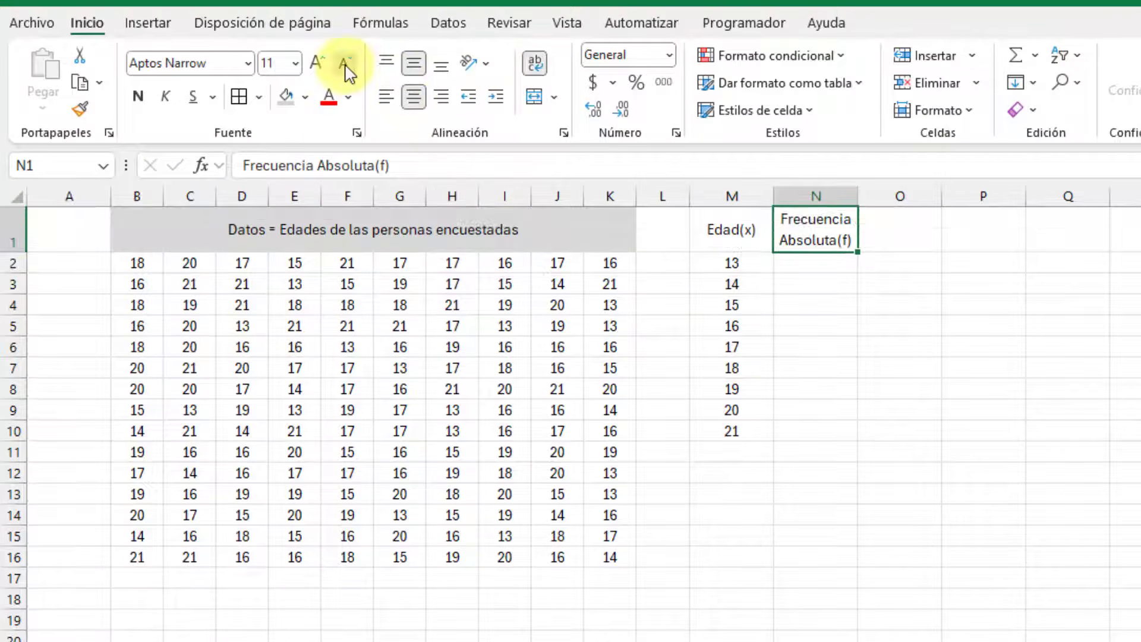
pyautogui.click(345, 62)
pyautogui.click(812, 267)
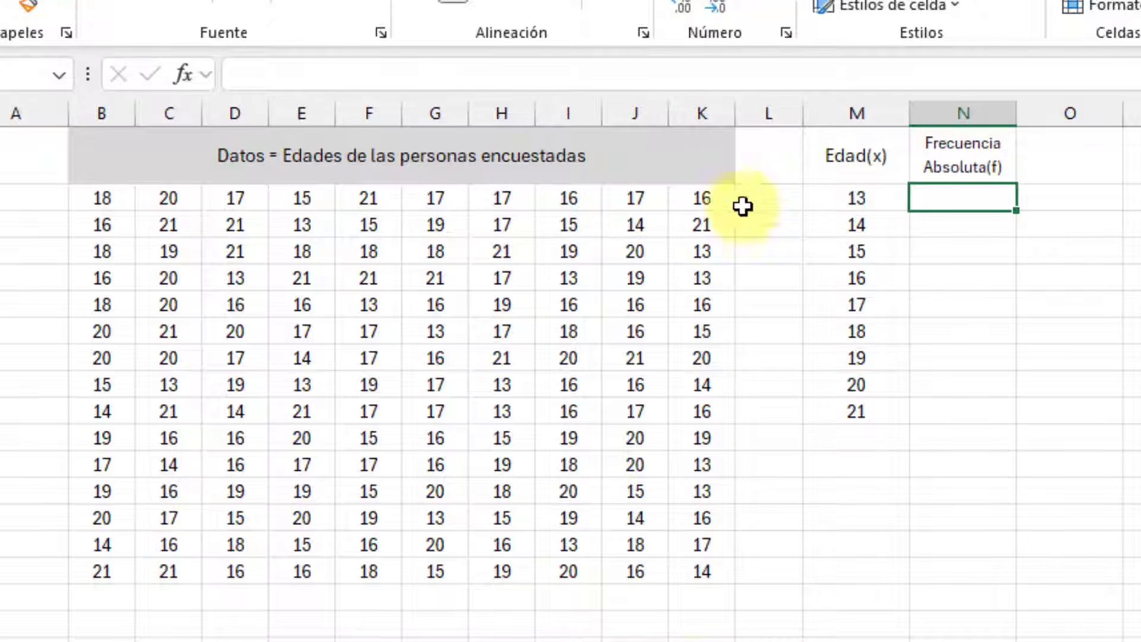
# Highlight the cells equal to 13 in B2:K16 with a conditional format using "Relleno rojo claro con texto rojo oscuro"
pyautogui.moveTo(103, 208); pyautogui.dragTo(684, 564)
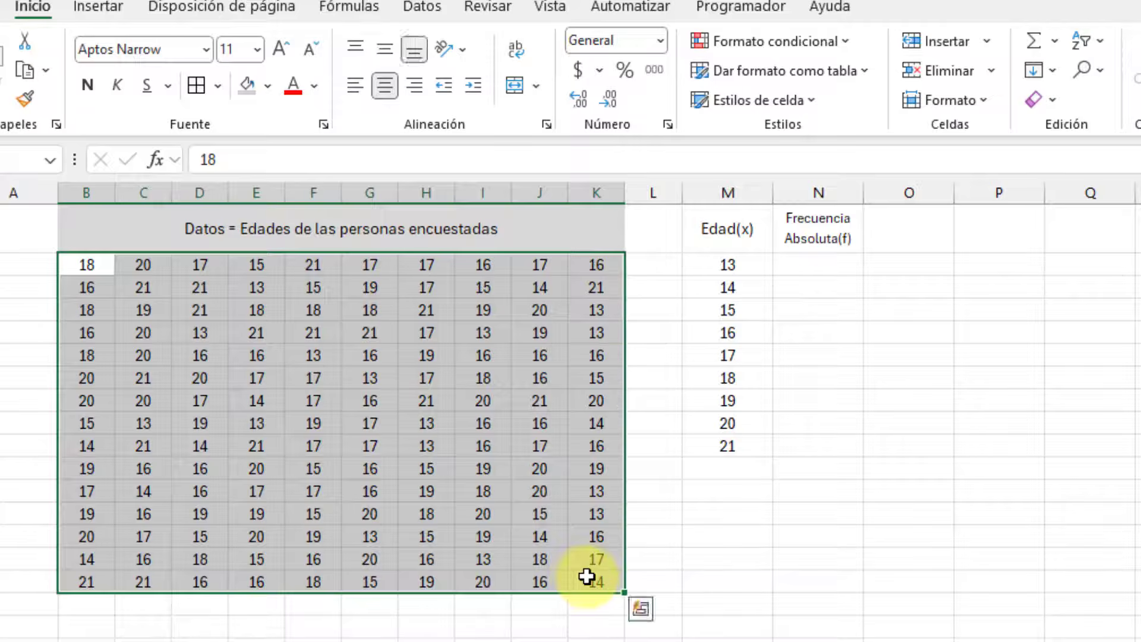
pyautogui.click(839, 38)
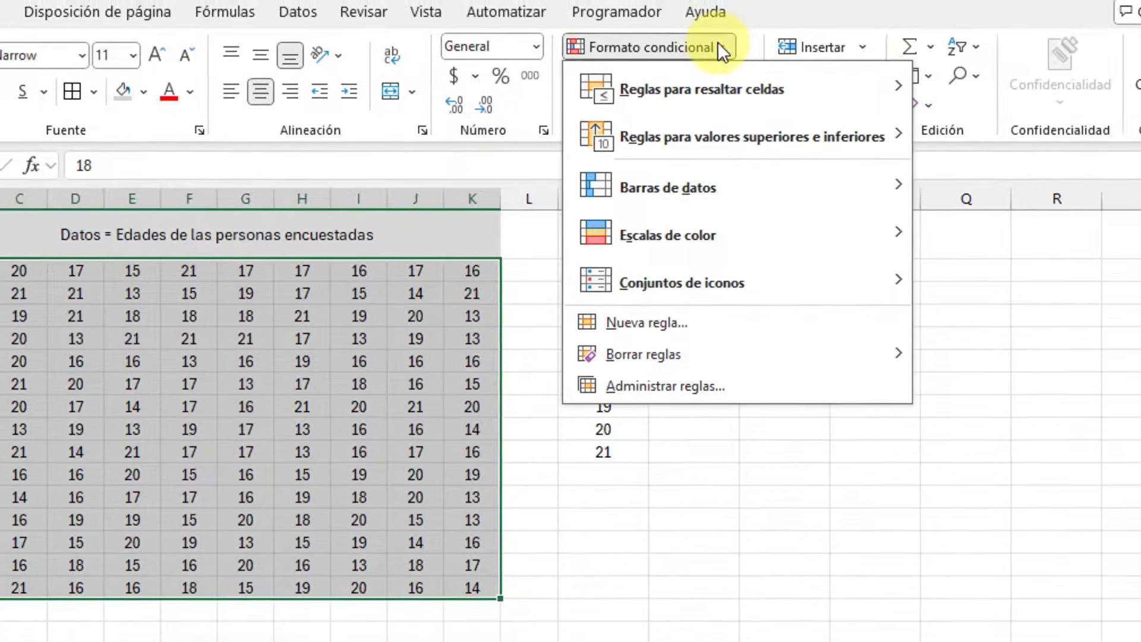
pyautogui.moveTo(767, 91)
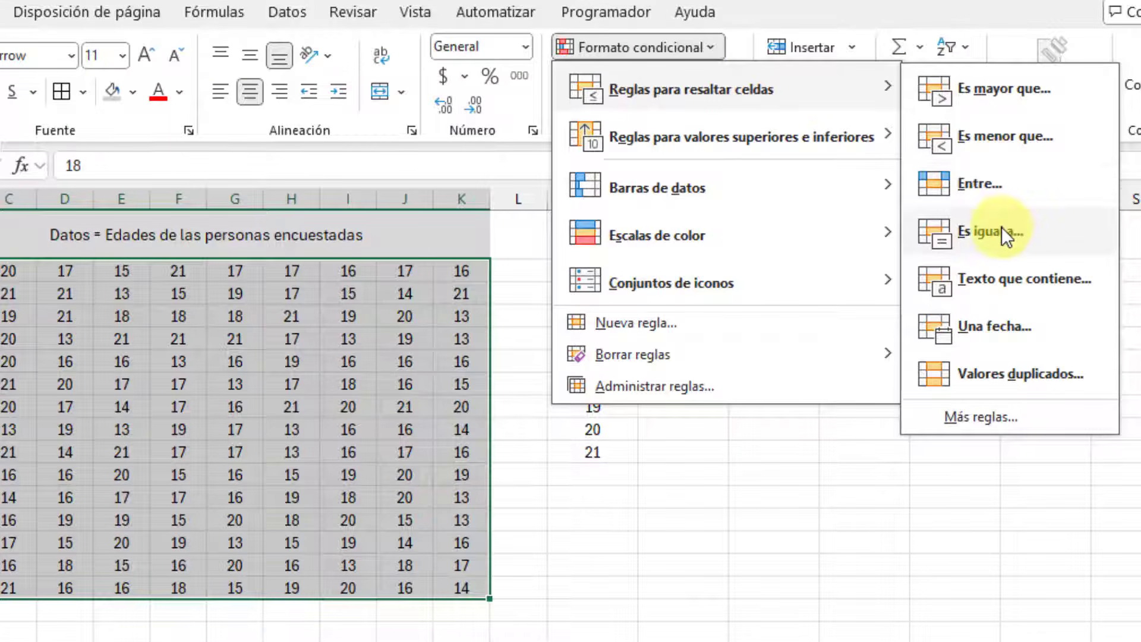
pyautogui.click(1017, 242)
pyautogui.write('17')
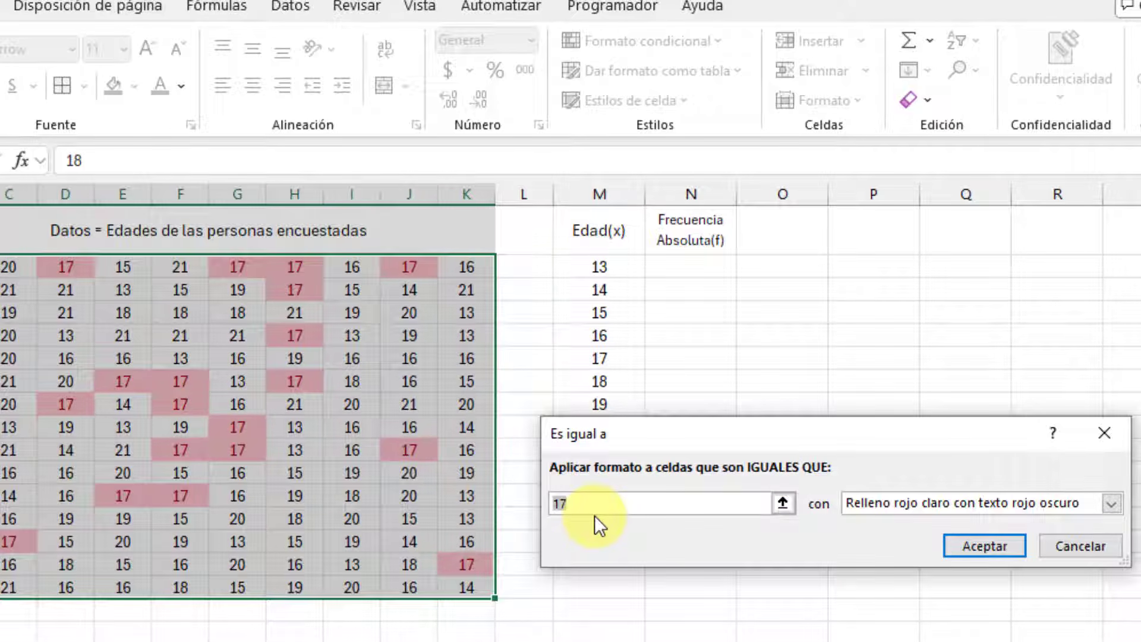
pyautogui.write('13')
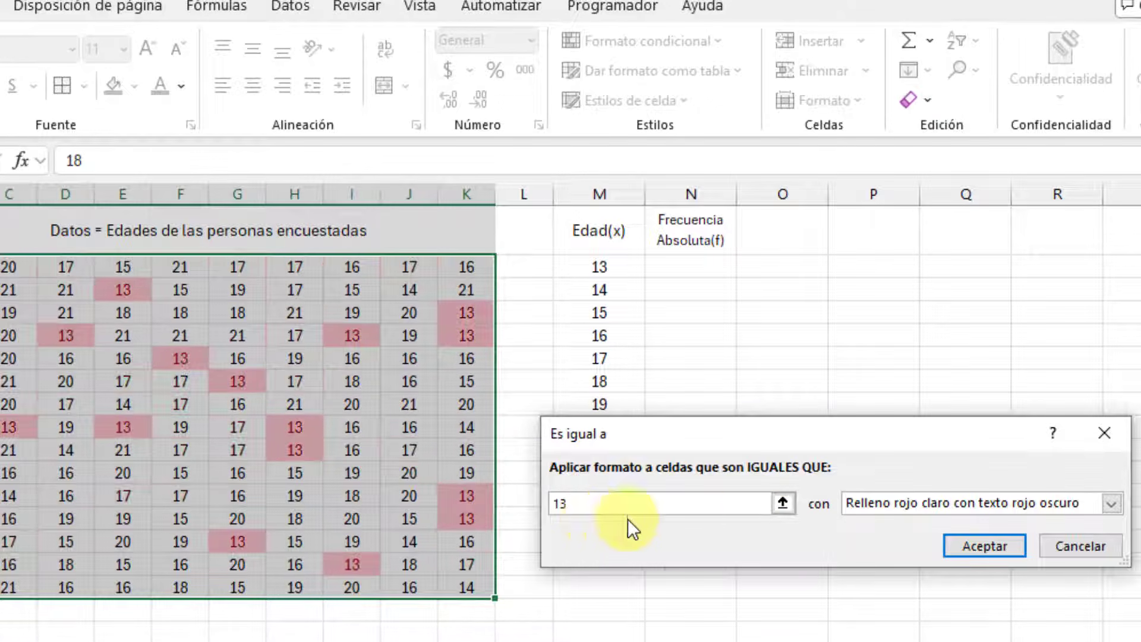
pyautogui.click(983, 545)
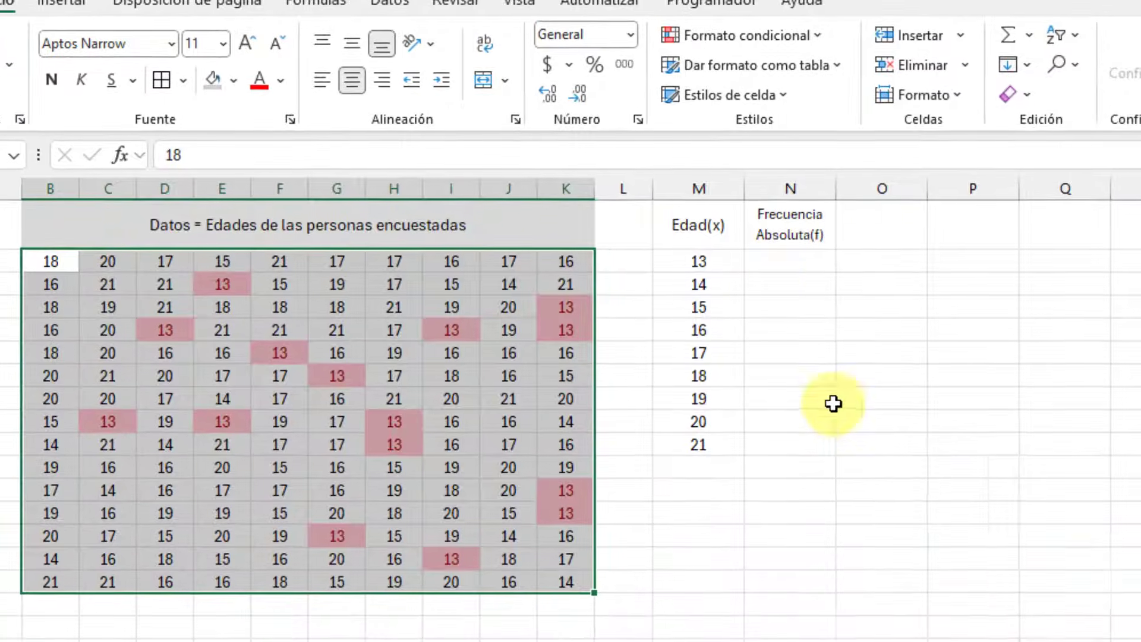
# Count the highlighted 13s in the data and enter 15 in N2 as the absolute frequency of age 13
pyautogui.click(669, 266)
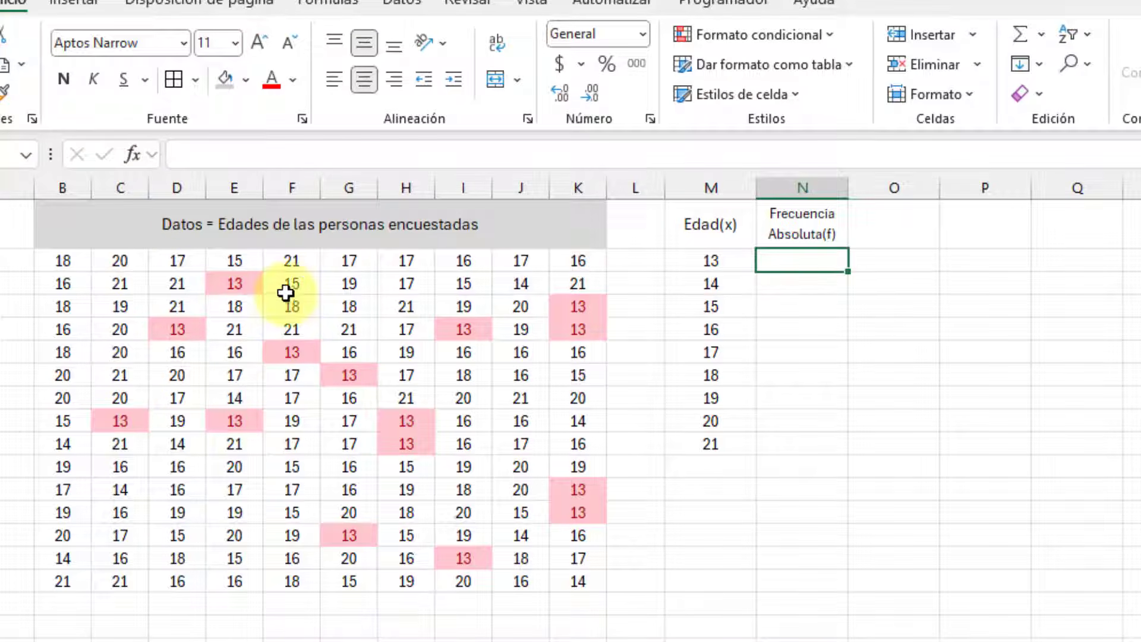
pyautogui.click(728, 264)
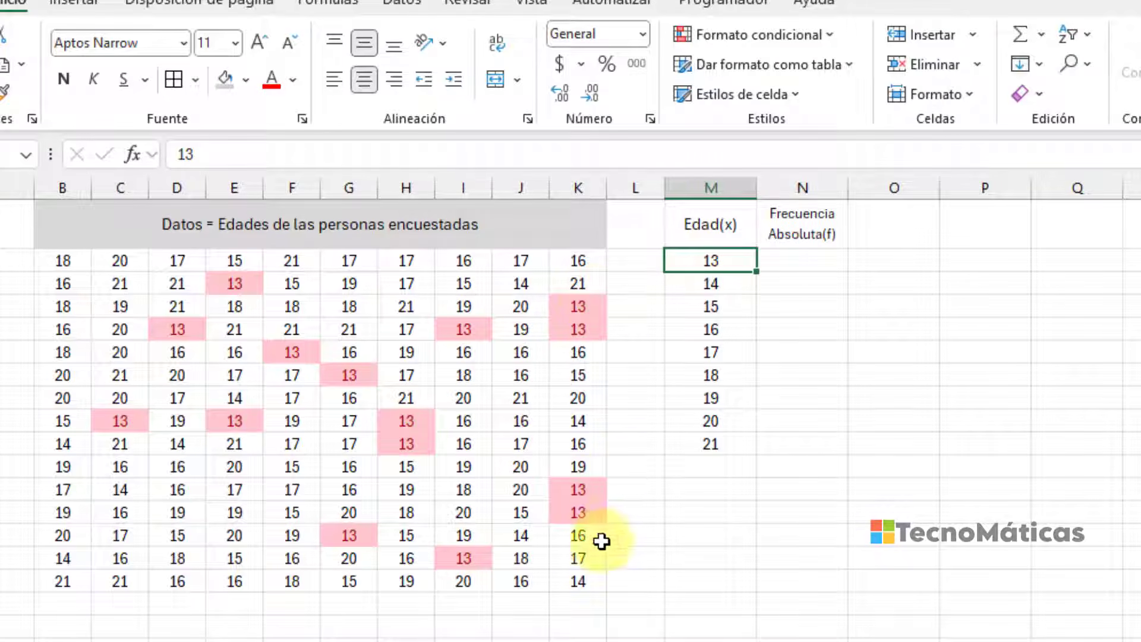
pyautogui.press('Right')
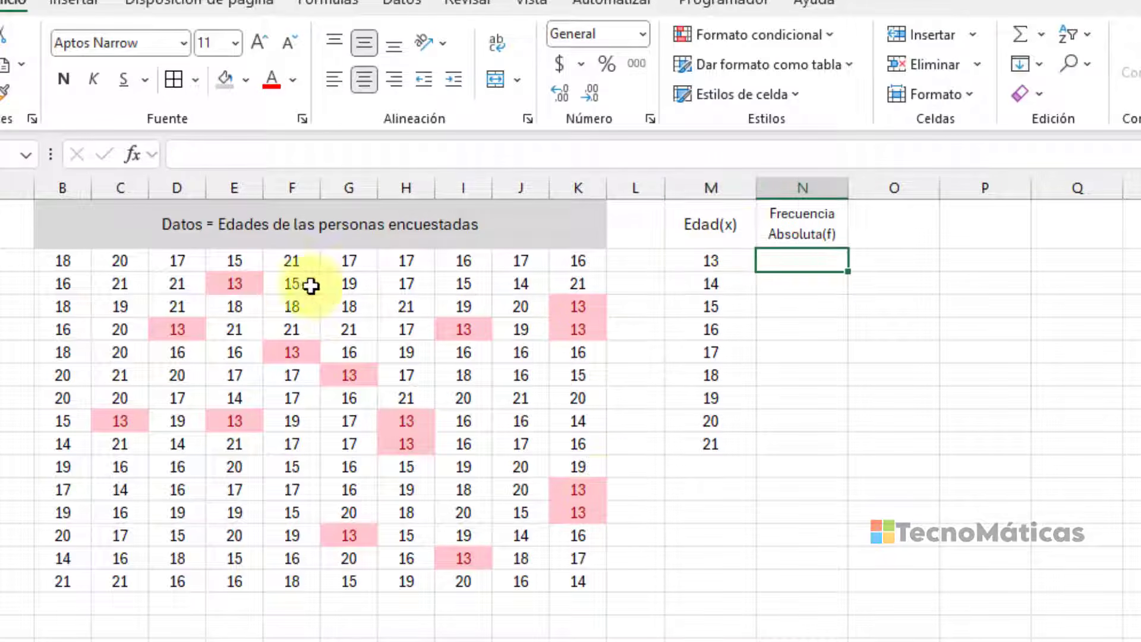
pyautogui.click(729, 264)
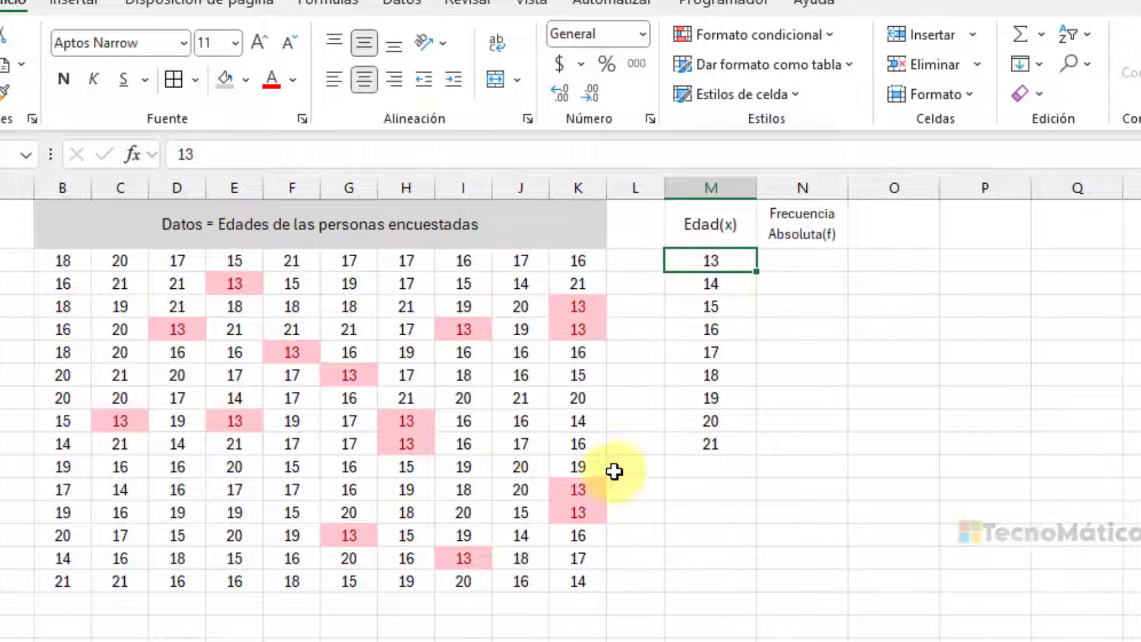
pyautogui.click(815, 262)
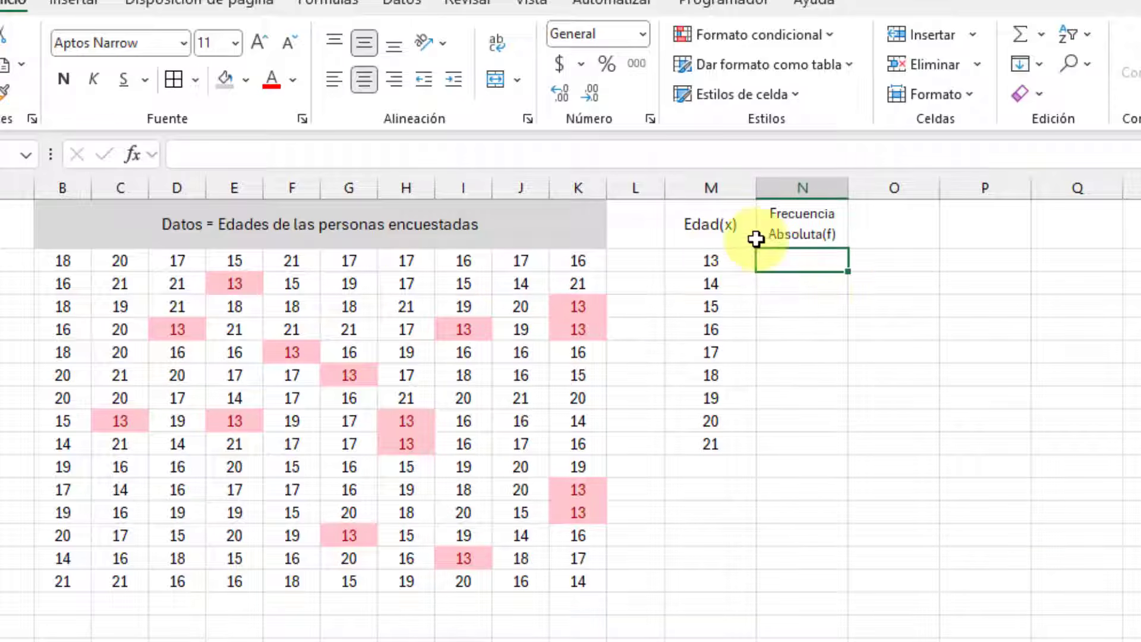
pyautogui.click(728, 264)
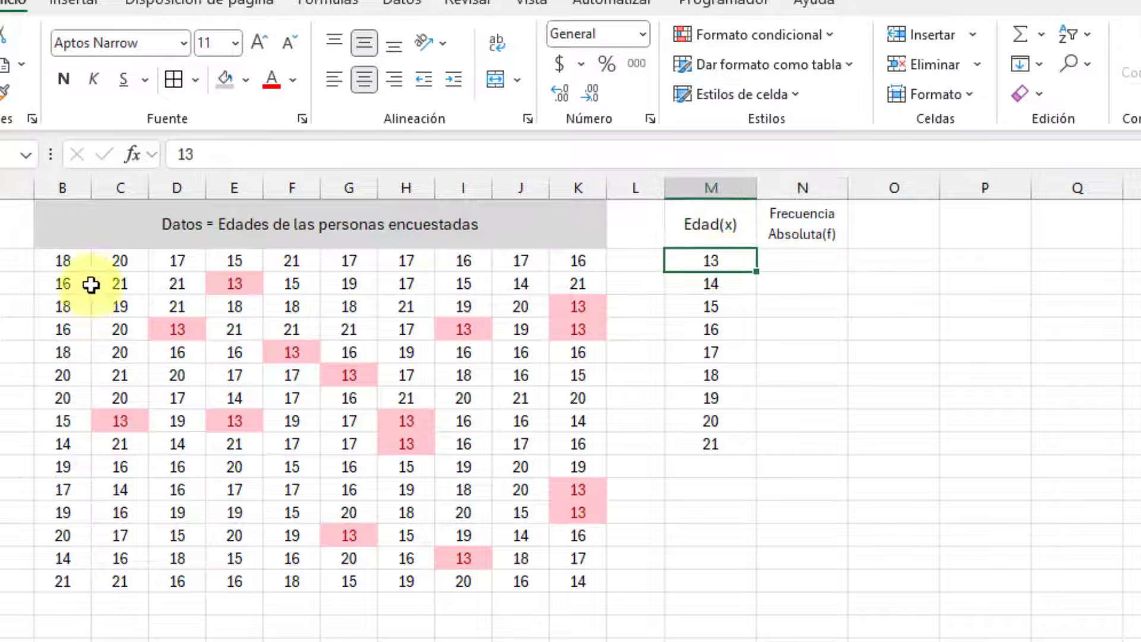
pyautogui.press('Right')
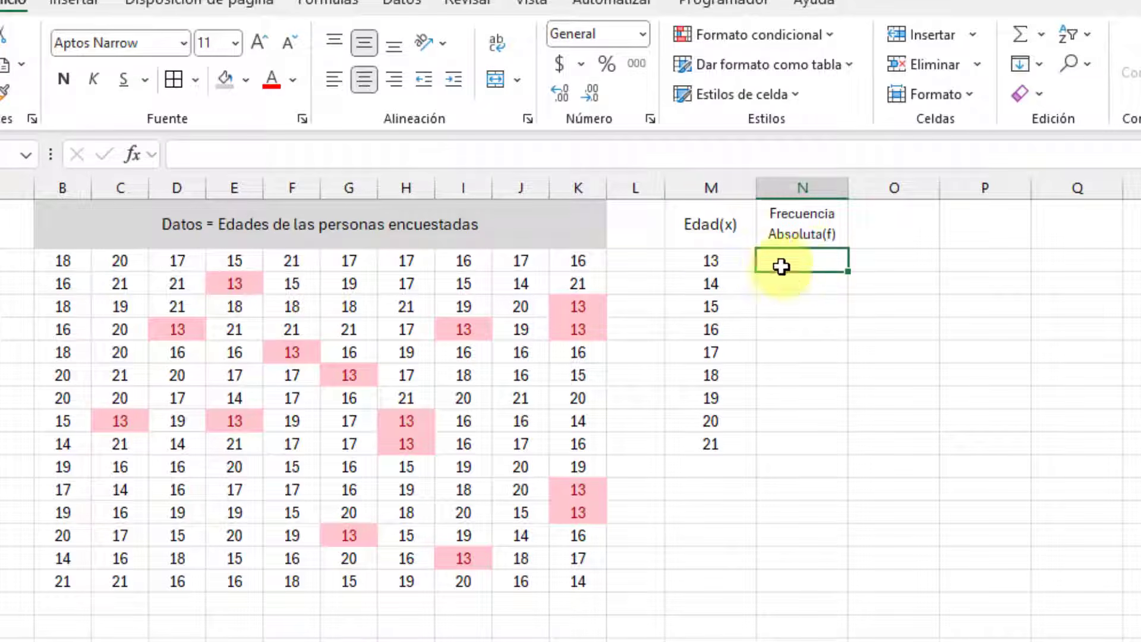
pyautogui.click(725, 262)
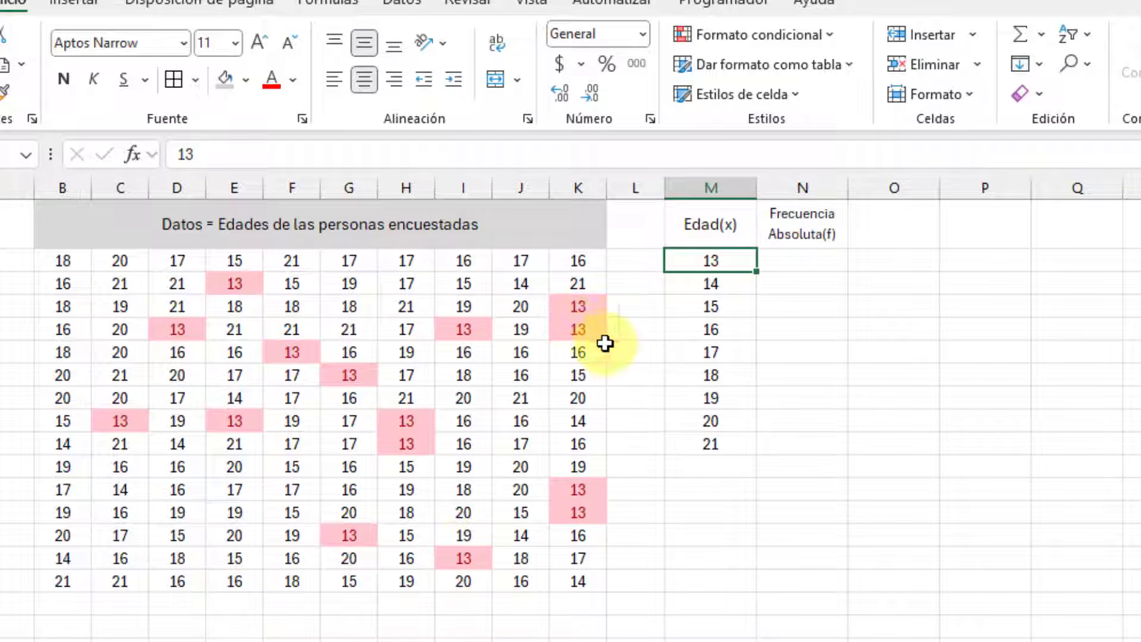
pyautogui.click(820, 264)
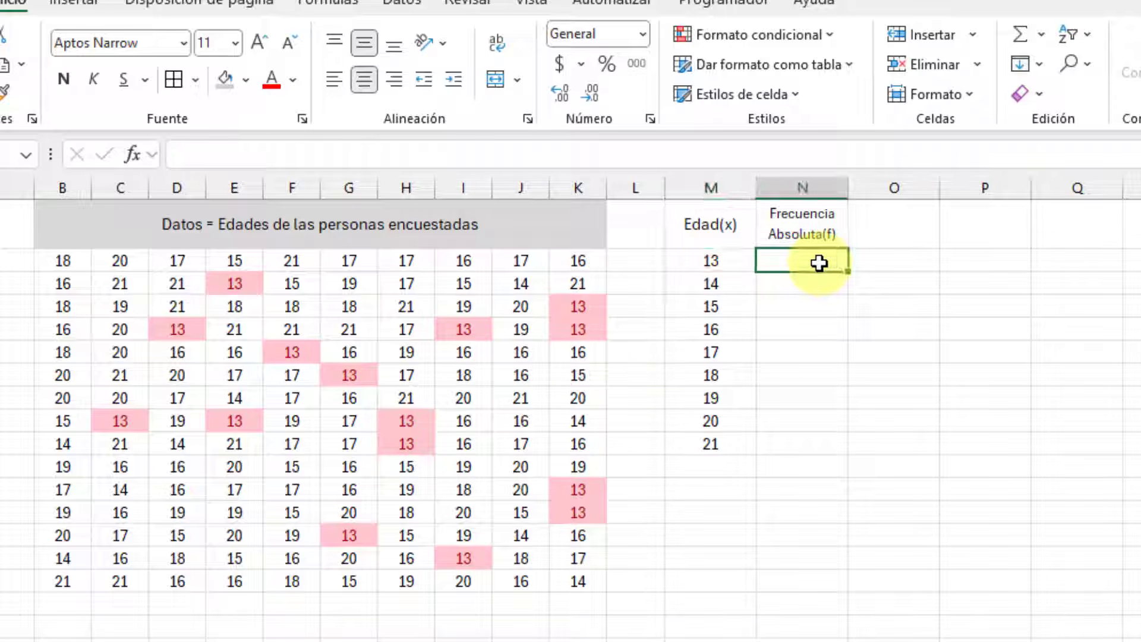
pyautogui.write('15')
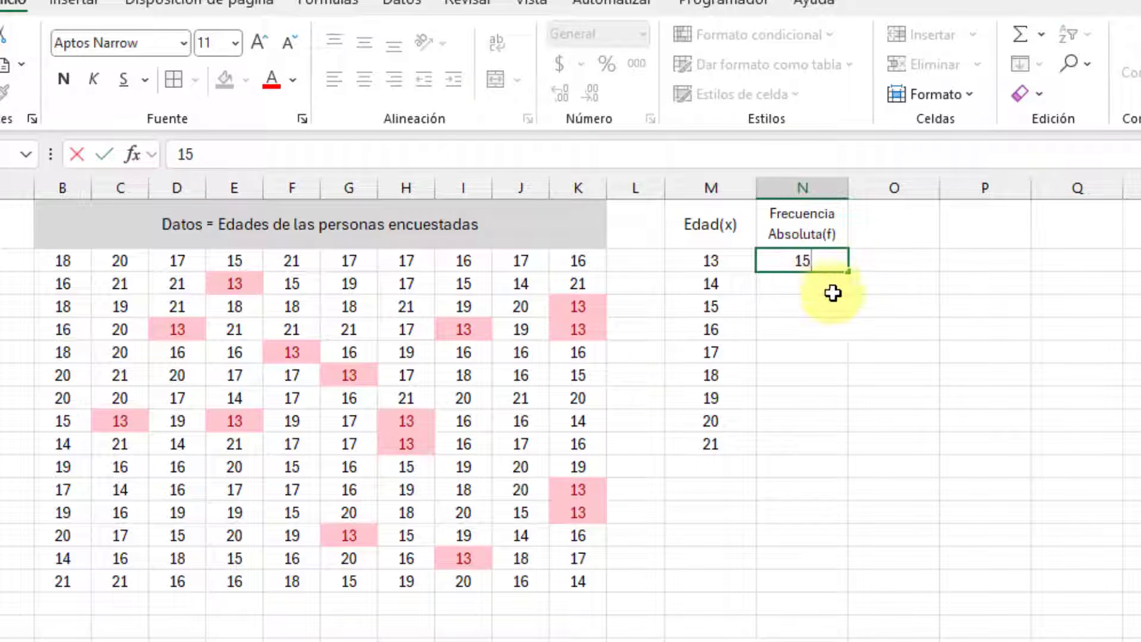
pyautogui.click(885, 269)
pyautogui.click(808, 257)
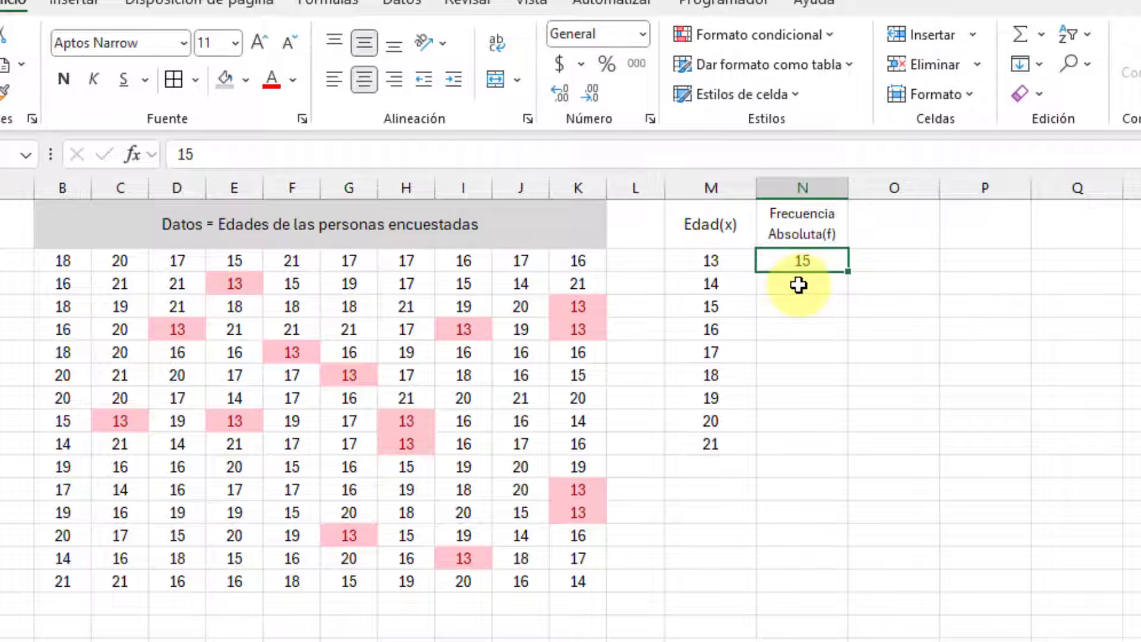
# Highlight the cells equal to 14 in B2:K16 with a conditional format using "Relleno amarillo con texto amarillo oscuro"
pyautogui.moveTo(65, 261); pyautogui.dragTo(564, 589)
pyautogui.click(812, 36)
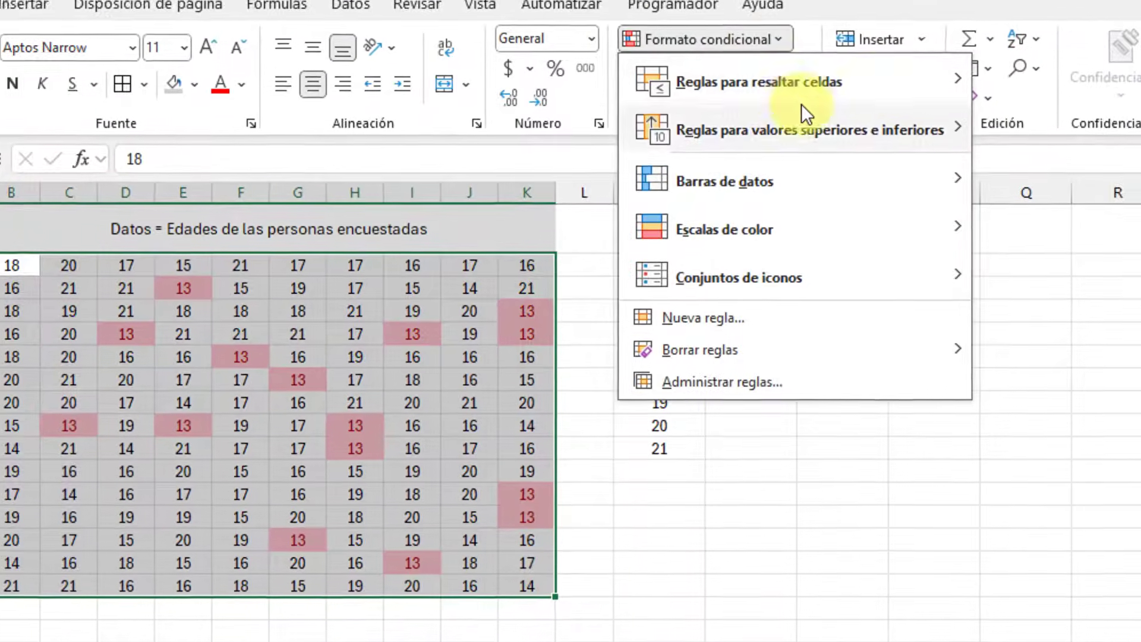
pyautogui.moveTo(945, 87)
pyautogui.click(1006, 238)
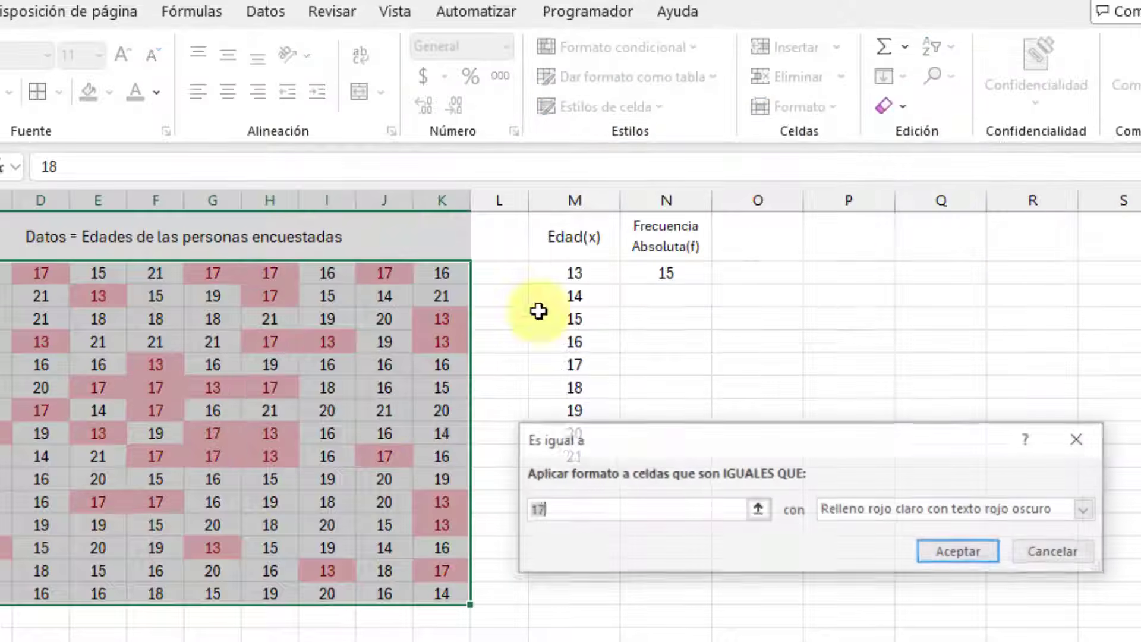
pyautogui.write('1714')
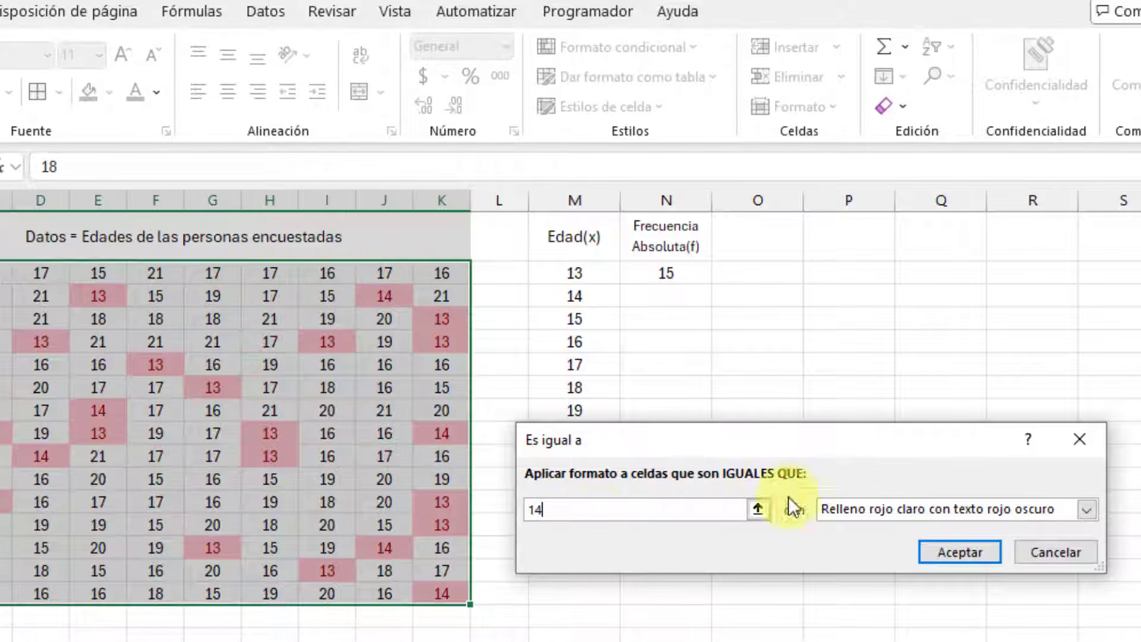
pyautogui.click(851, 508)
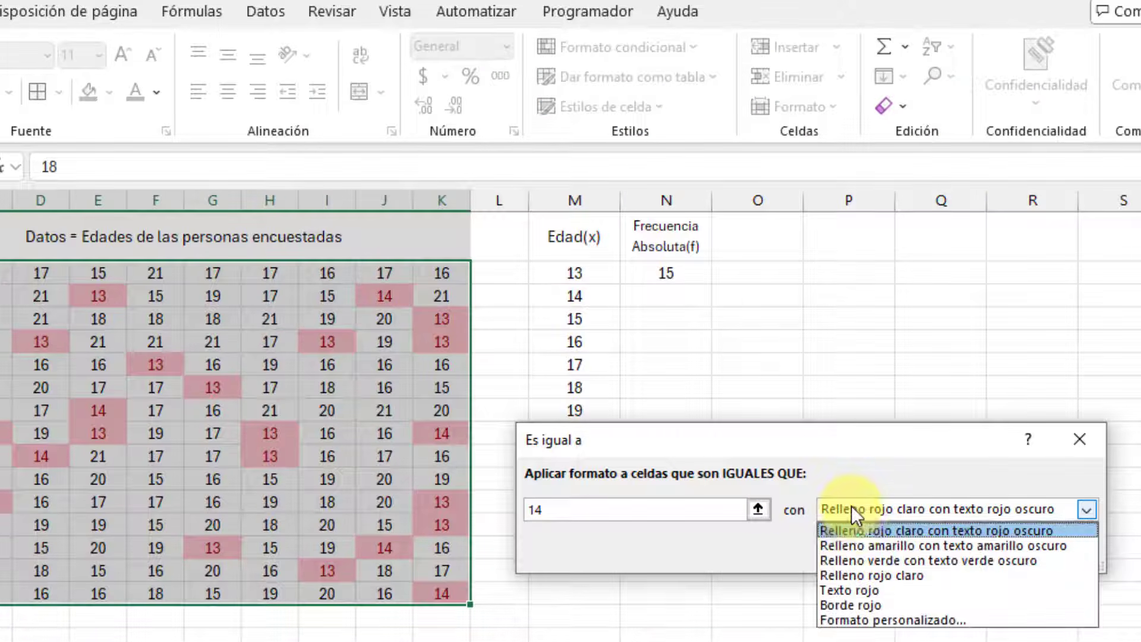
pyautogui.click(868, 549)
pyautogui.click(960, 552)
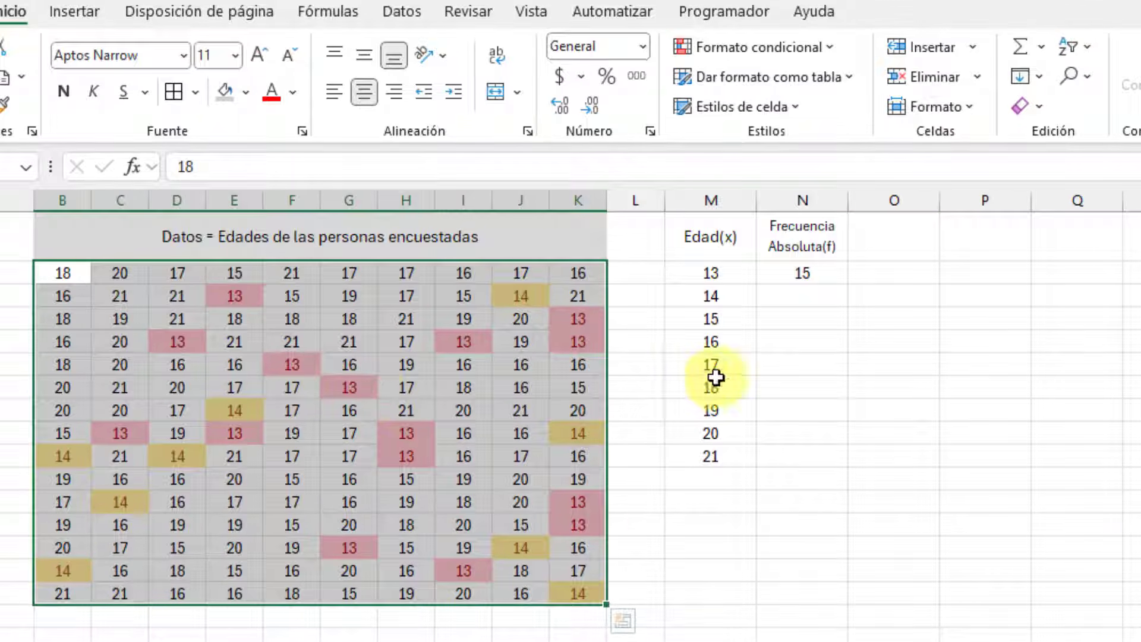
pyautogui.click(621, 387)
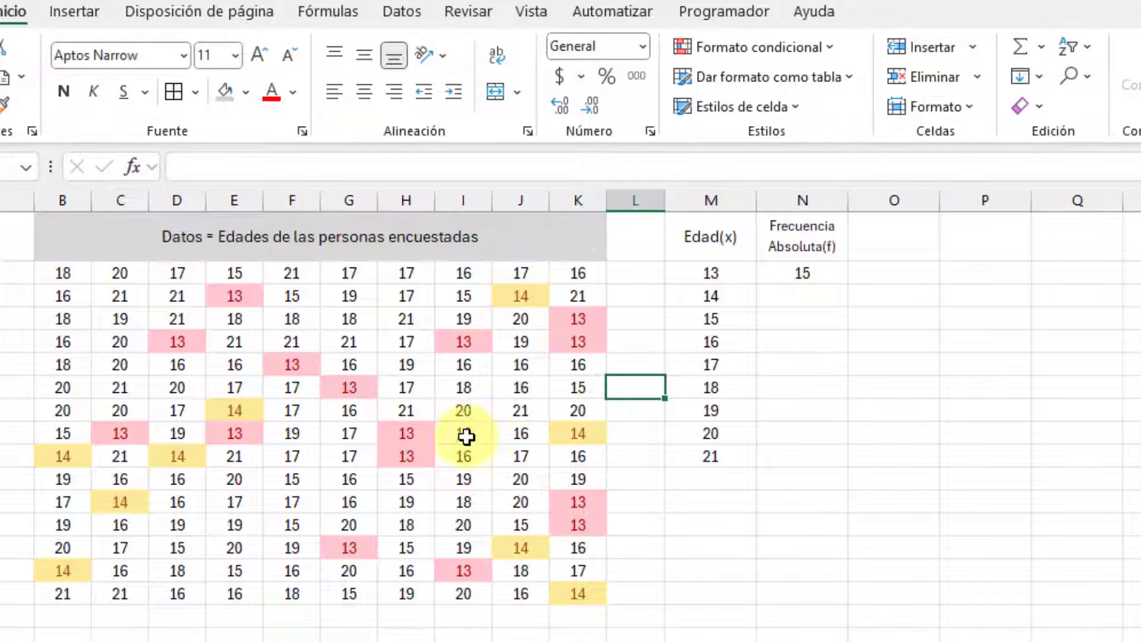
# Clear N2, search the function list for "contar" and insert the CONTAR.SI function in that cell
pyautogui.click(811, 275)
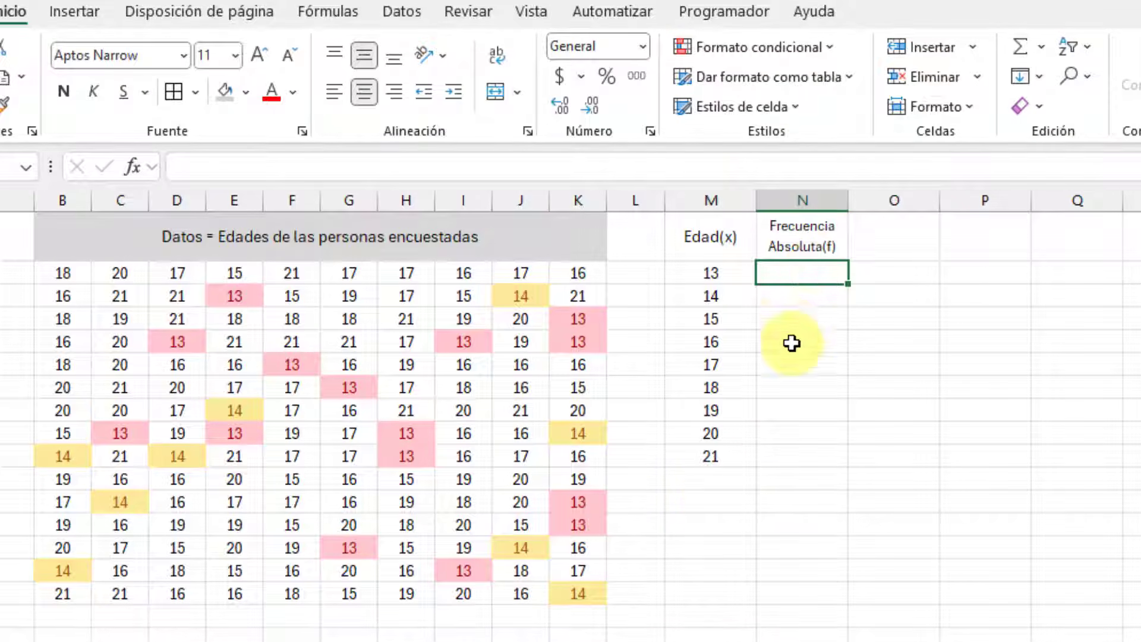
pyautogui.click(134, 170)
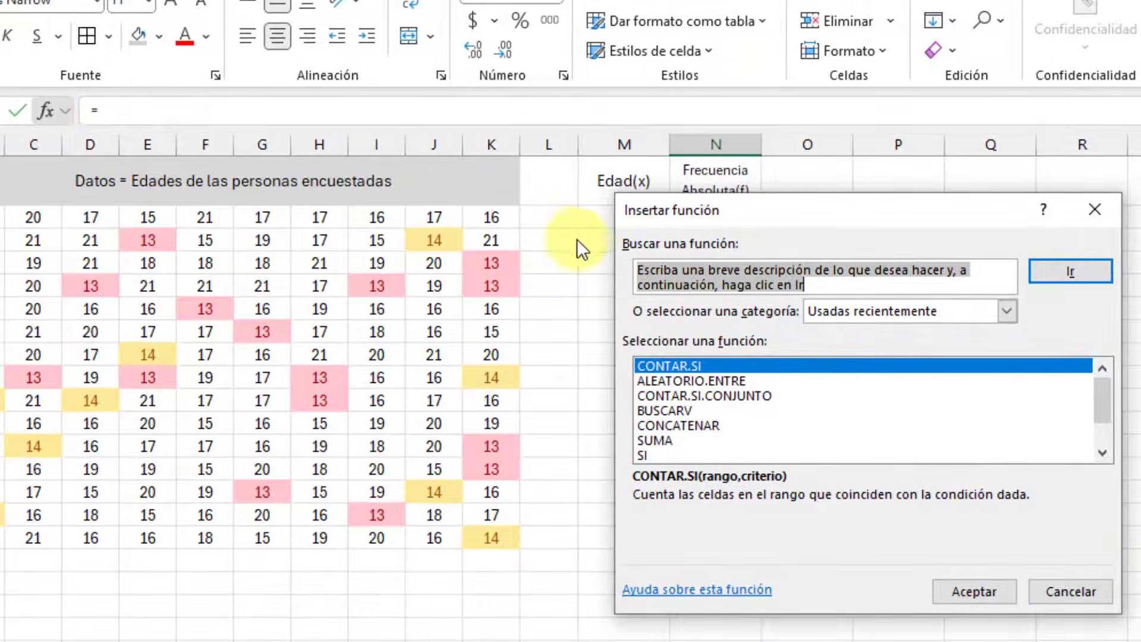
pyautogui.write('contar')
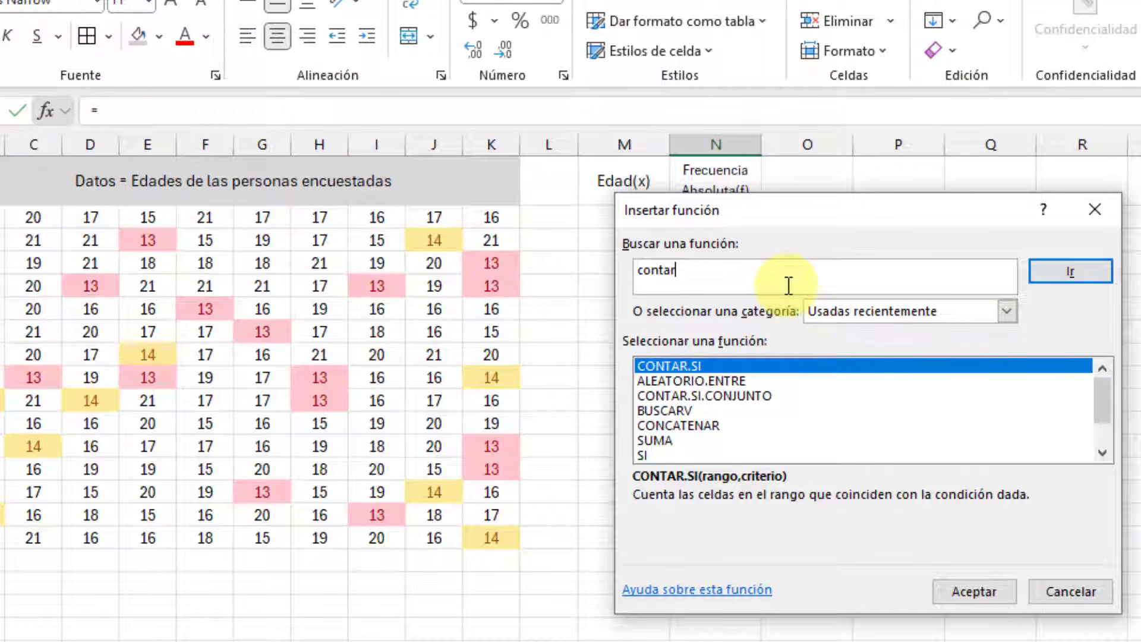
pyautogui.click(1070, 265)
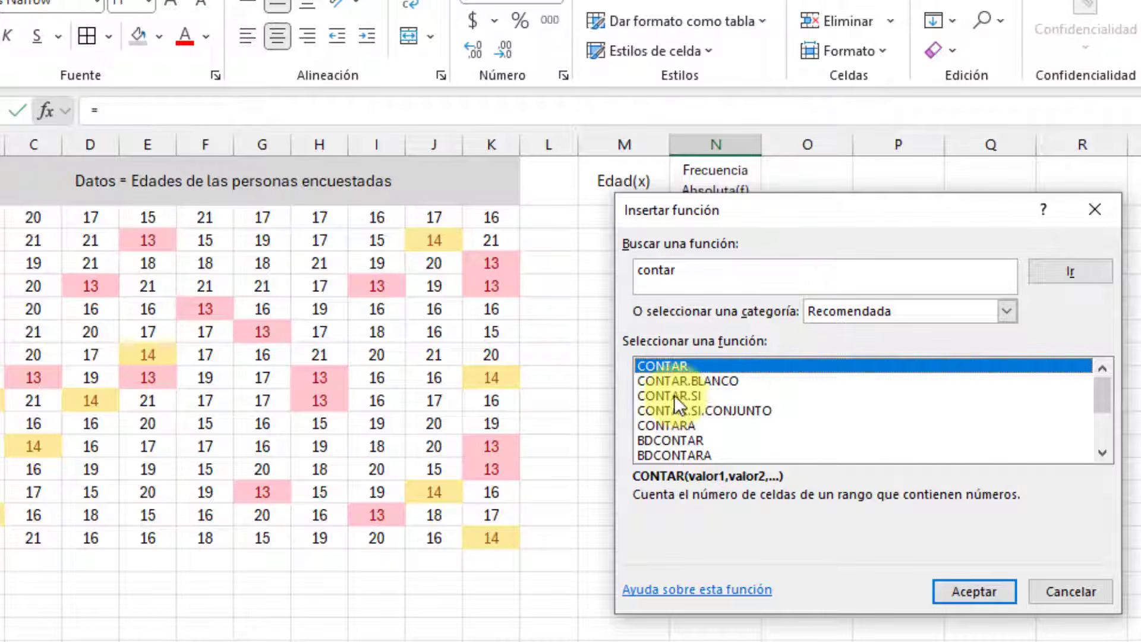
pyautogui.click(674, 395)
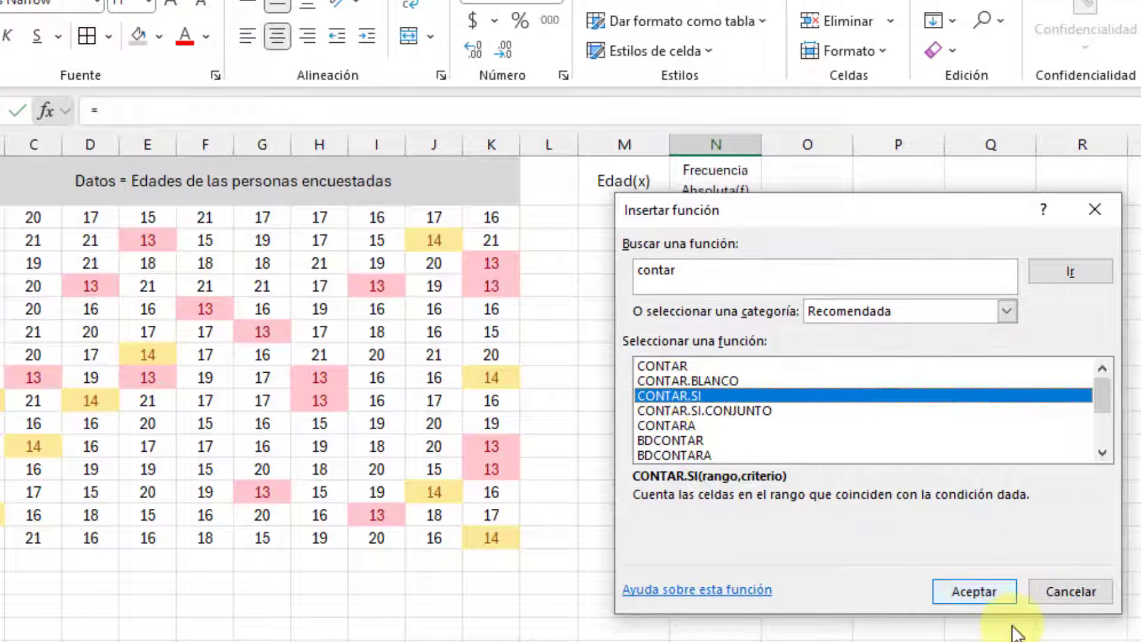
pyautogui.click(983, 587)
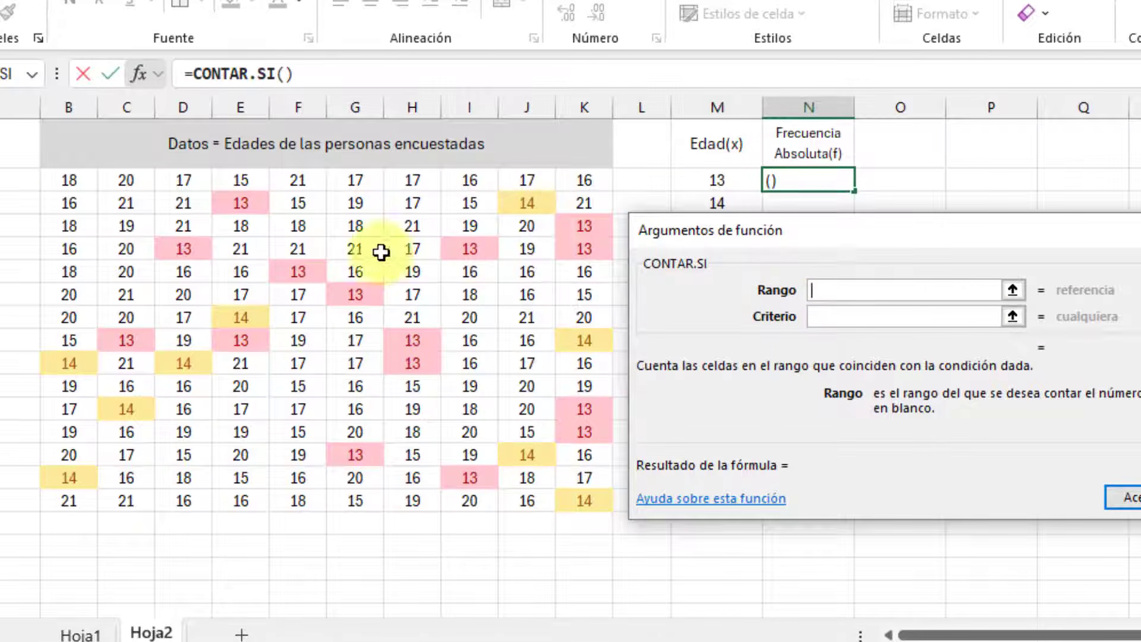
# Set the CONTAR.SI arguments in N2 to range B2:K16 and criterion 13, and accept the formula
pyautogui.moveTo(71, 185); pyautogui.dragTo(588, 502)
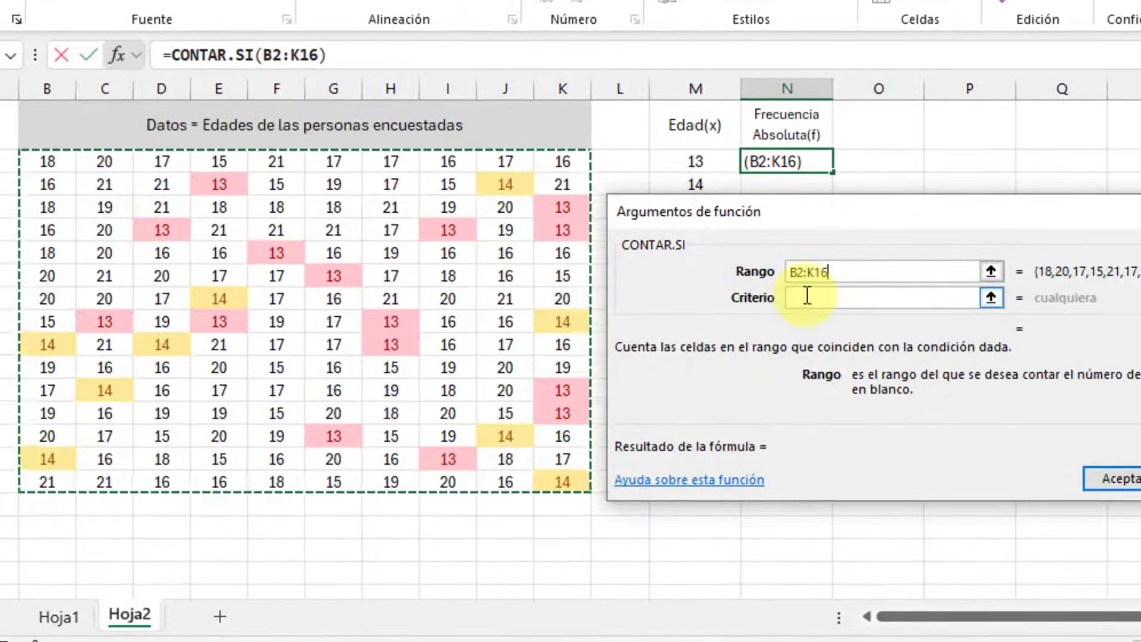
pyautogui.click(808, 295)
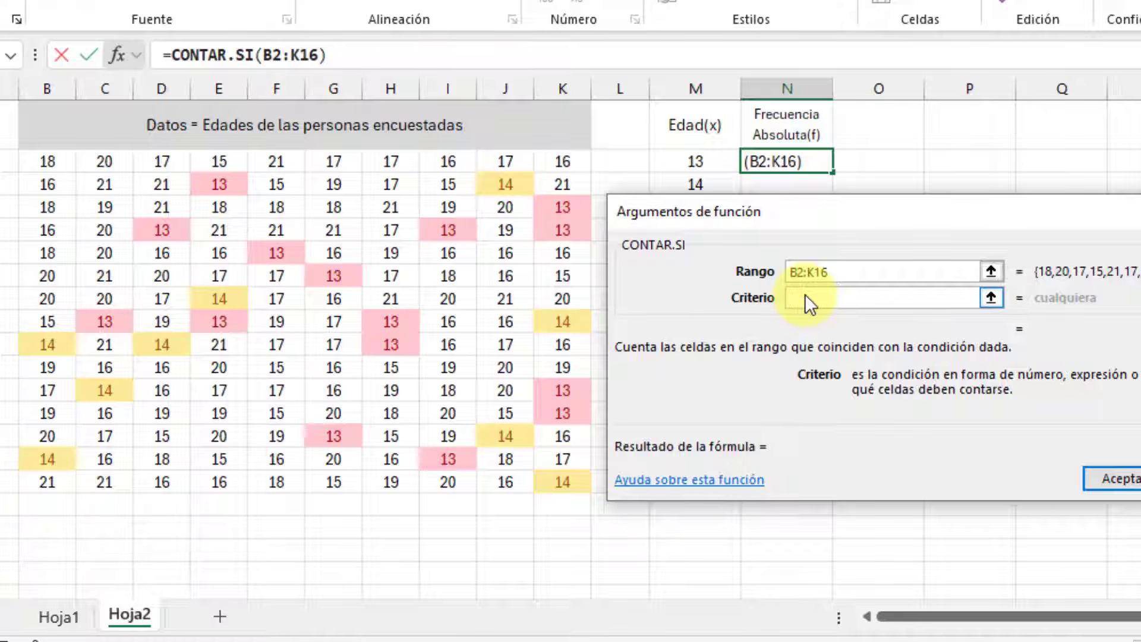
pyautogui.write('13')
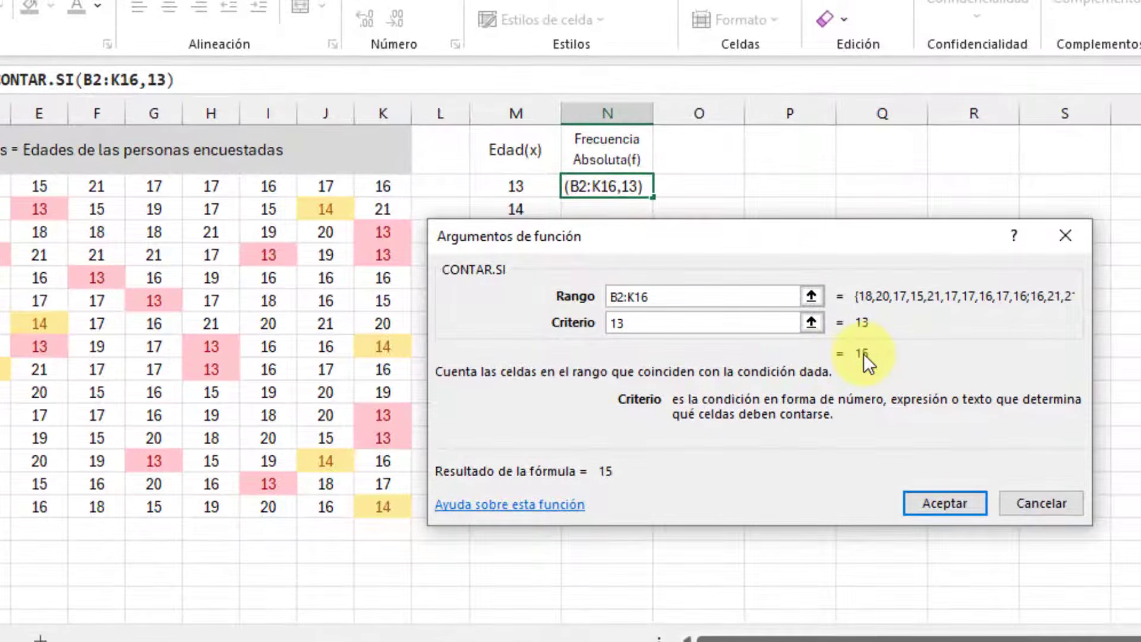
pyautogui.click(944, 502)
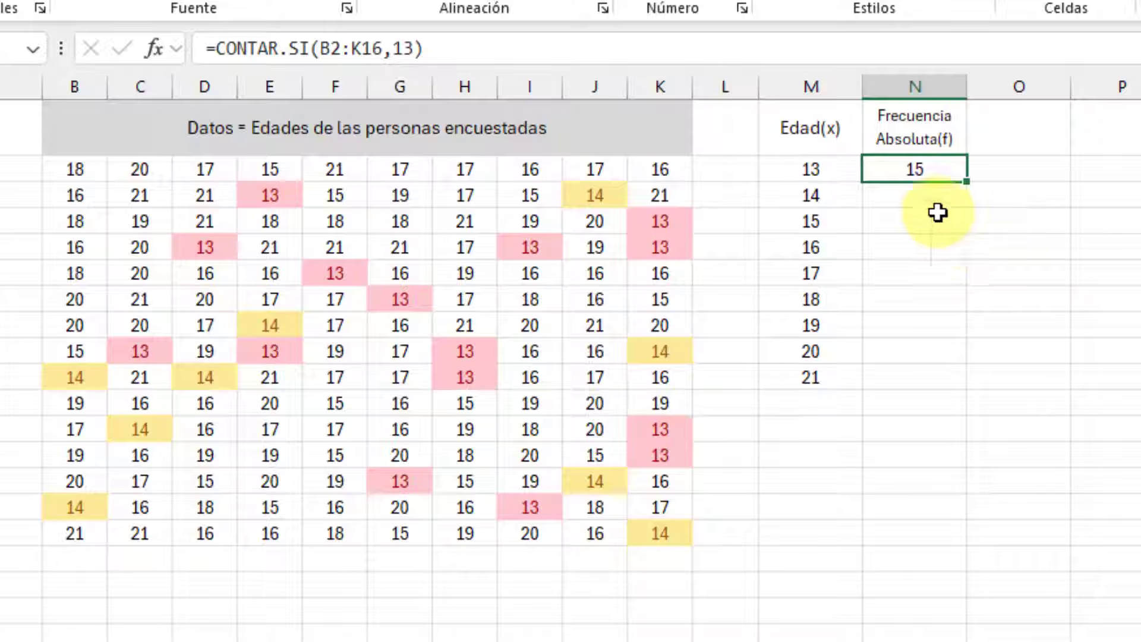
# Insert a CONTAR.SI formula in N3 with range B2:K16 and criterion 14
pyautogui.click(917, 193)
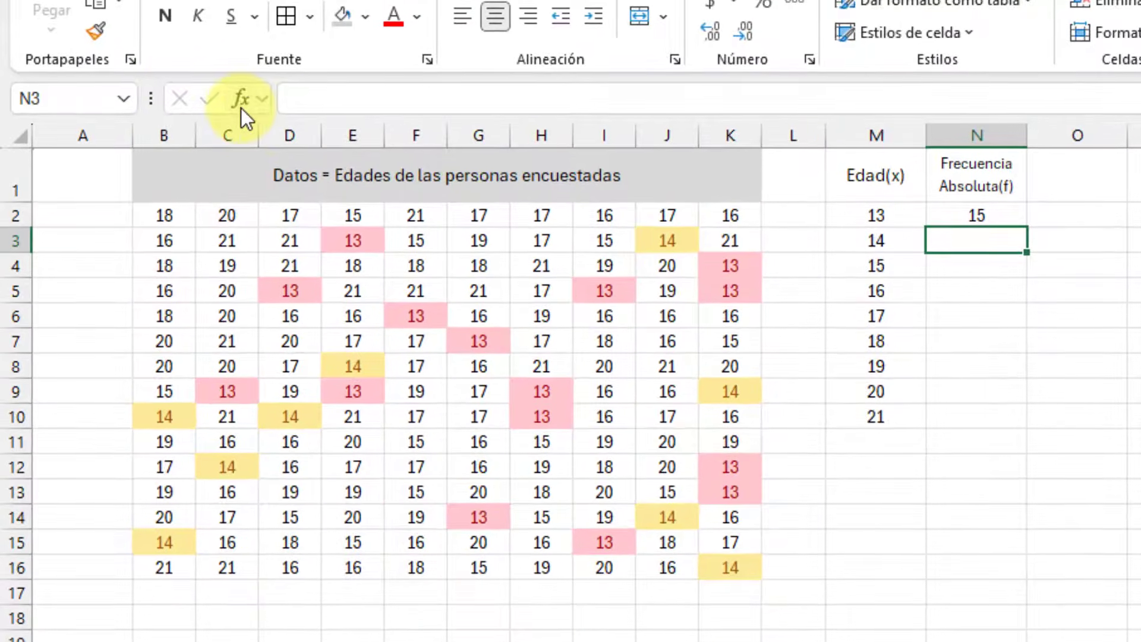
pyautogui.click(240, 99)
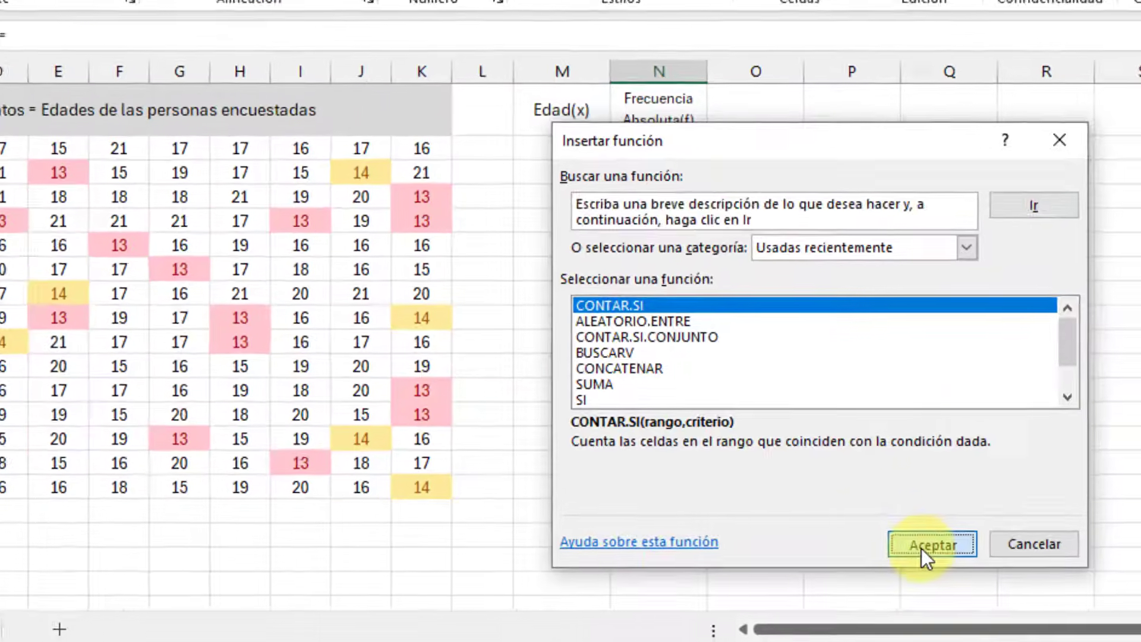
pyautogui.click(892, 559)
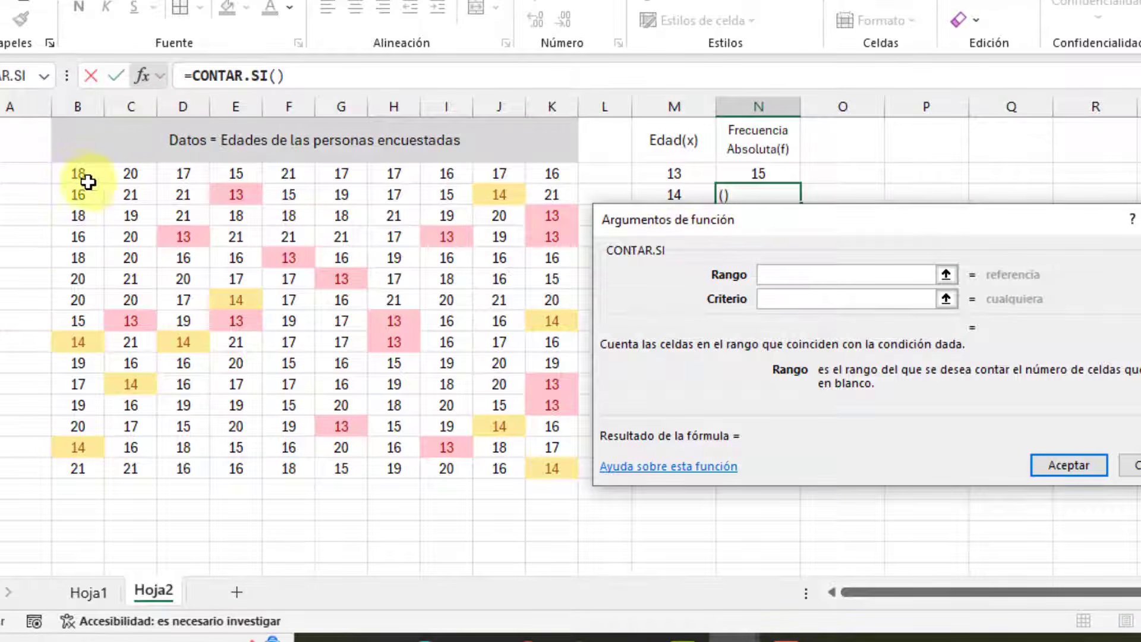
pyautogui.moveTo(88, 182); pyautogui.dragTo(542, 470)
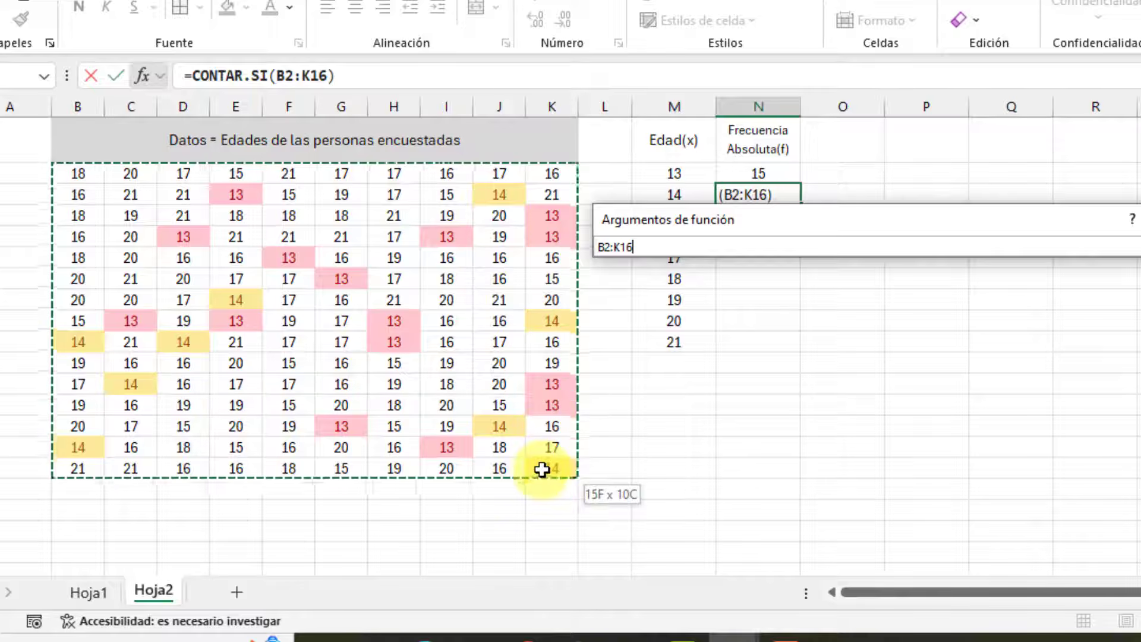
pyautogui.click(777, 301)
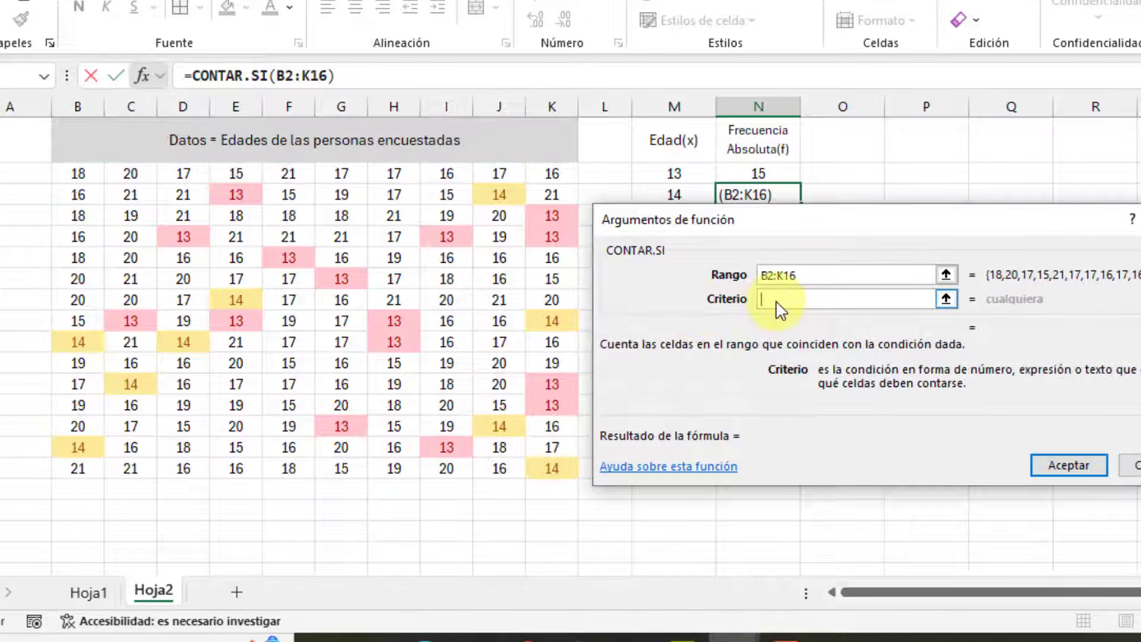
pyautogui.write('14')
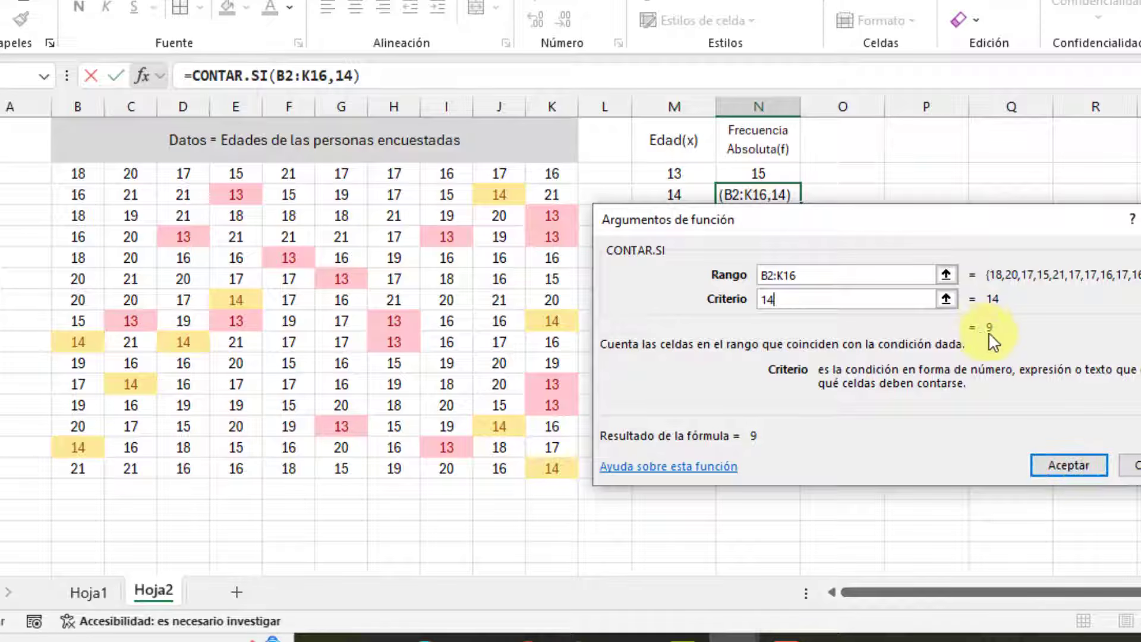
pyautogui.click(1067, 471)
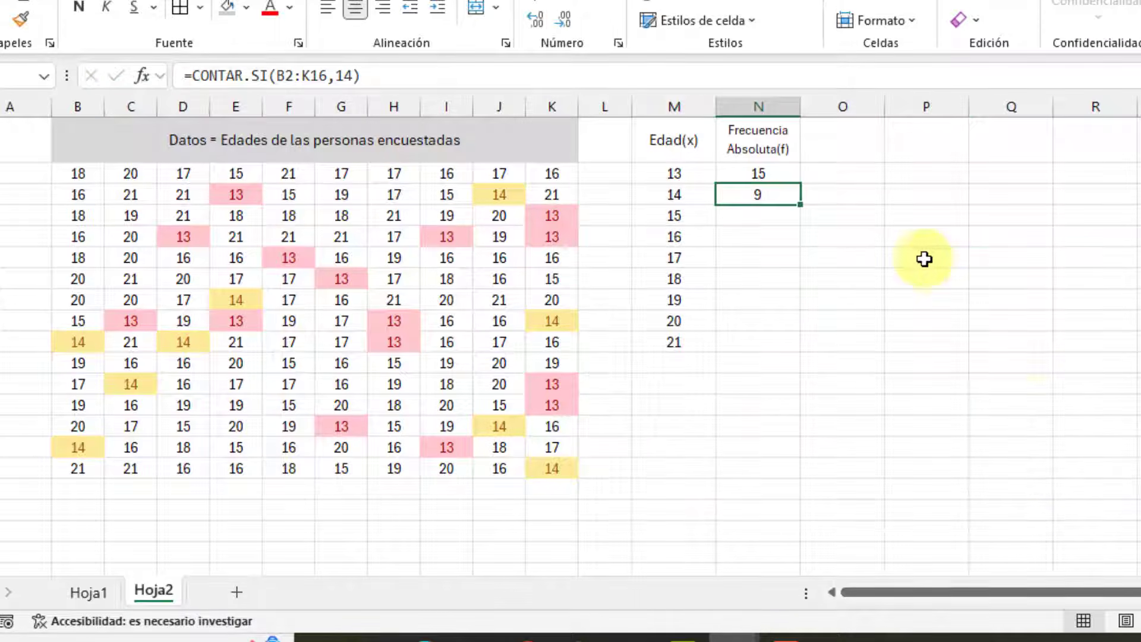
pyautogui.click(922, 257)
pyautogui.click(752, 201)
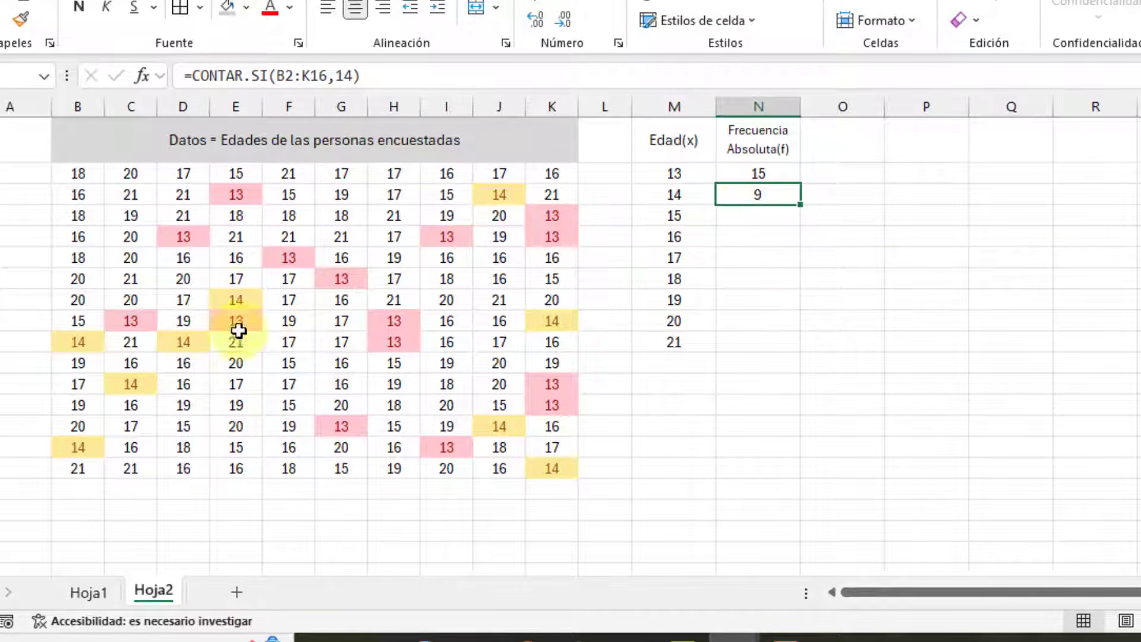
# Insert a CONTAR.SI formula in N4 with range B2:K16 and criterion 15
pyautogui.click(760, 213)
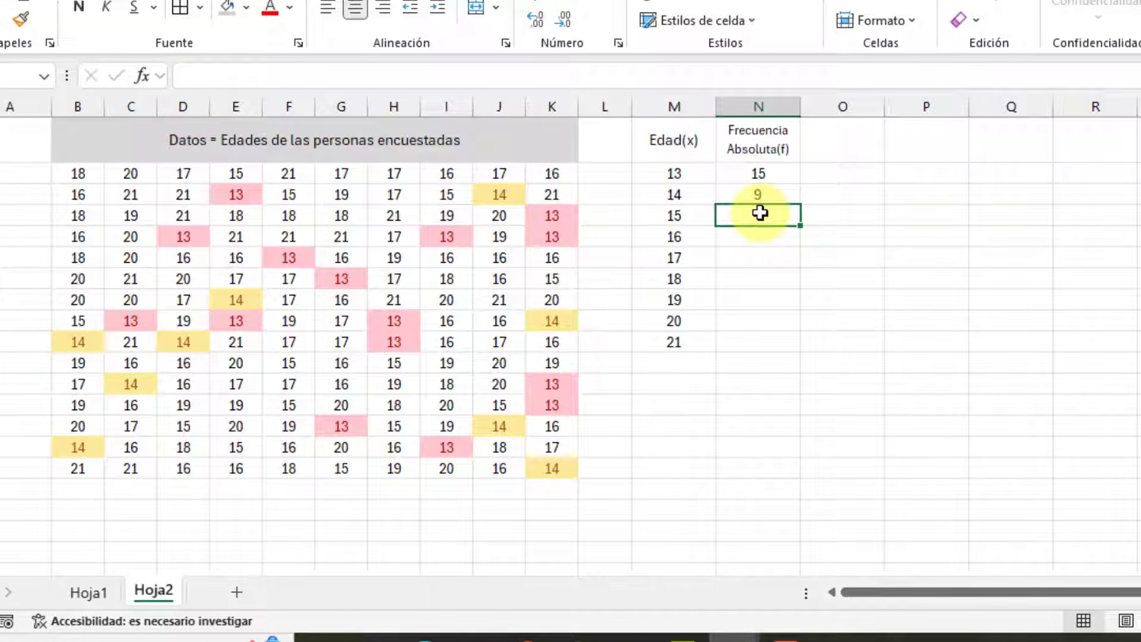
pyautogui.click(143, 76)
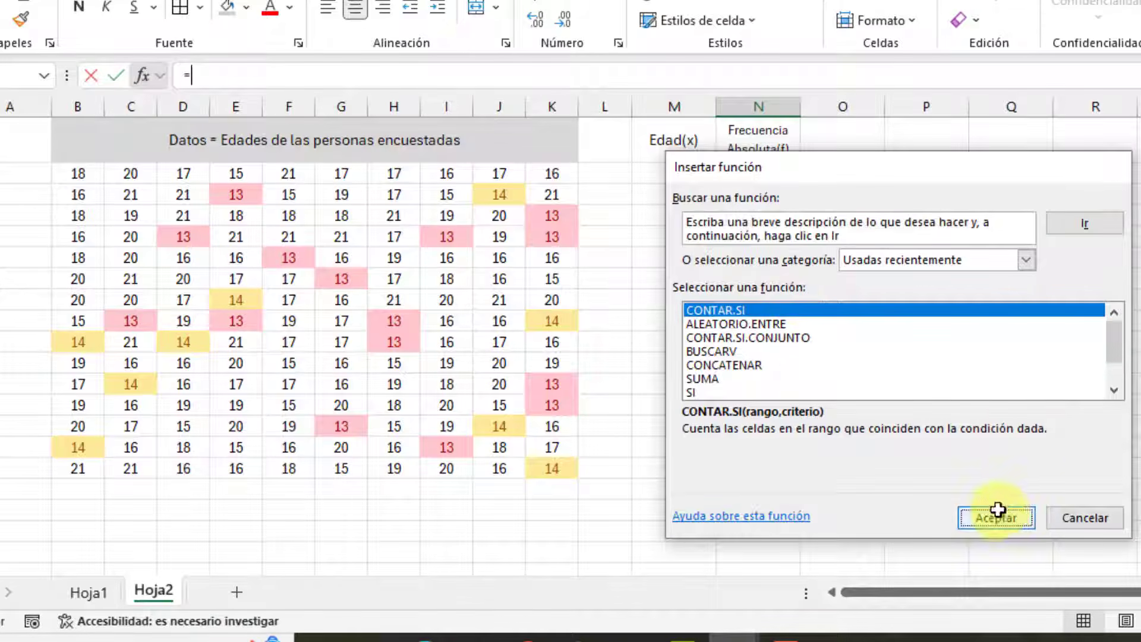
pyautogui.click(997, 516)
pyautogui.moveTo(78, 173); pyautogui.dragTo(533, 469)
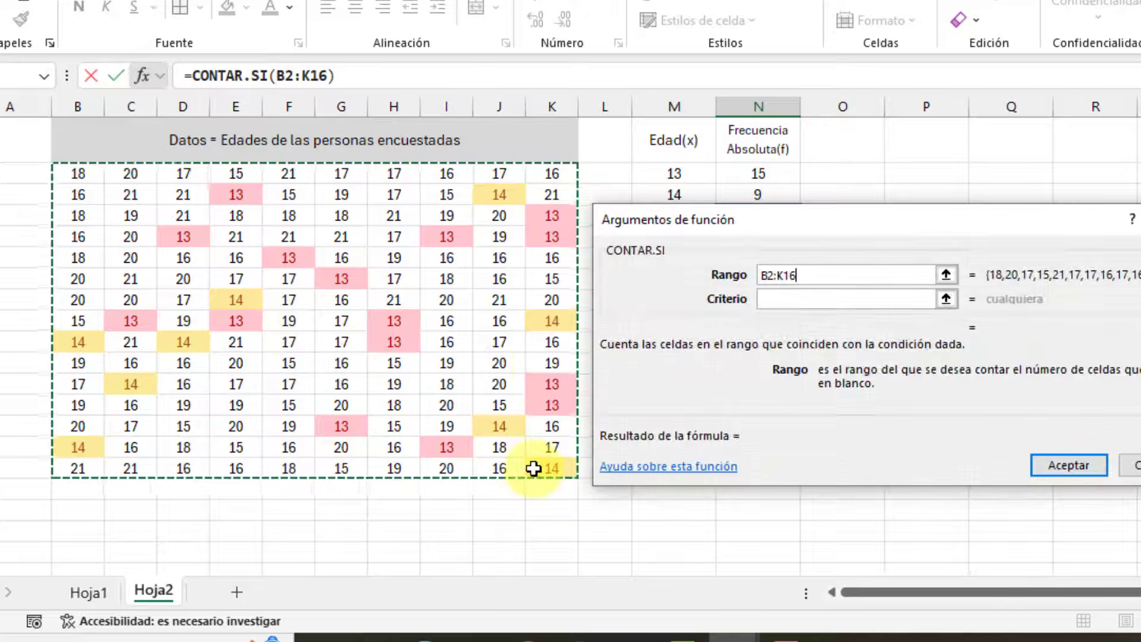
pyautogui.click(801, 300)
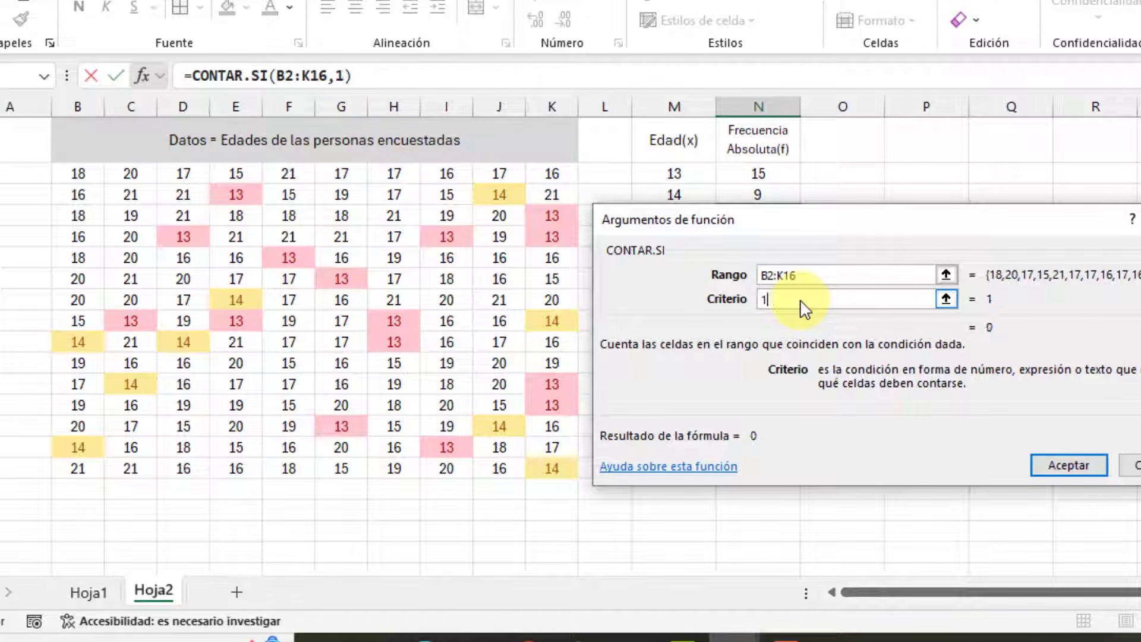
pyautogui.click(1059, 466)
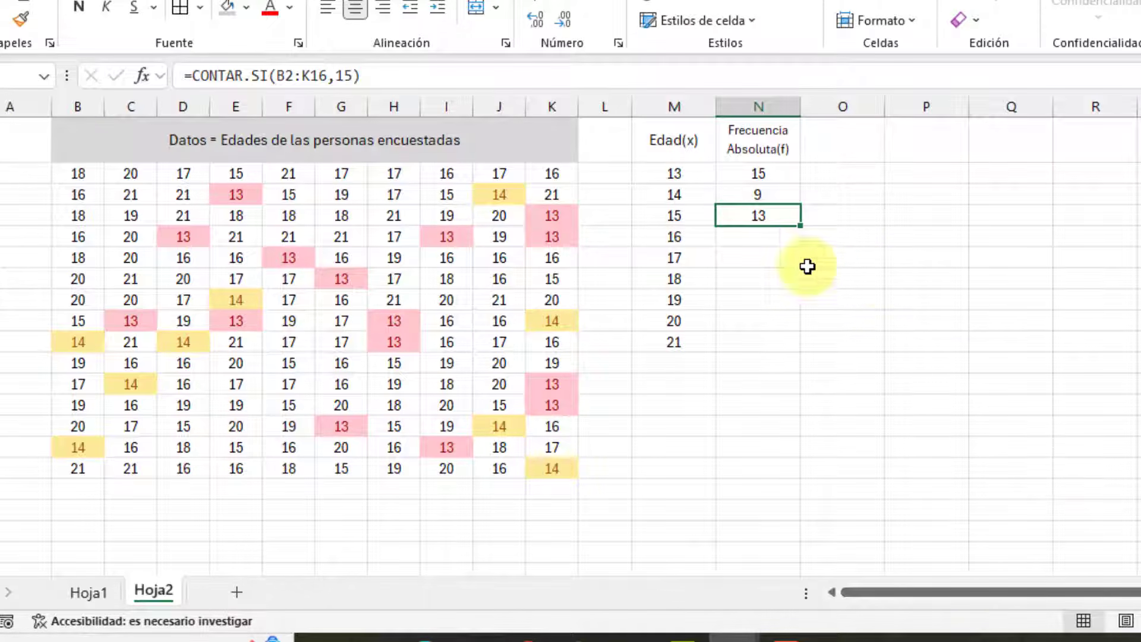
# Fill the N4 formula down to N10 for the ages 16 to 21
pyautogui.click(765, 239)
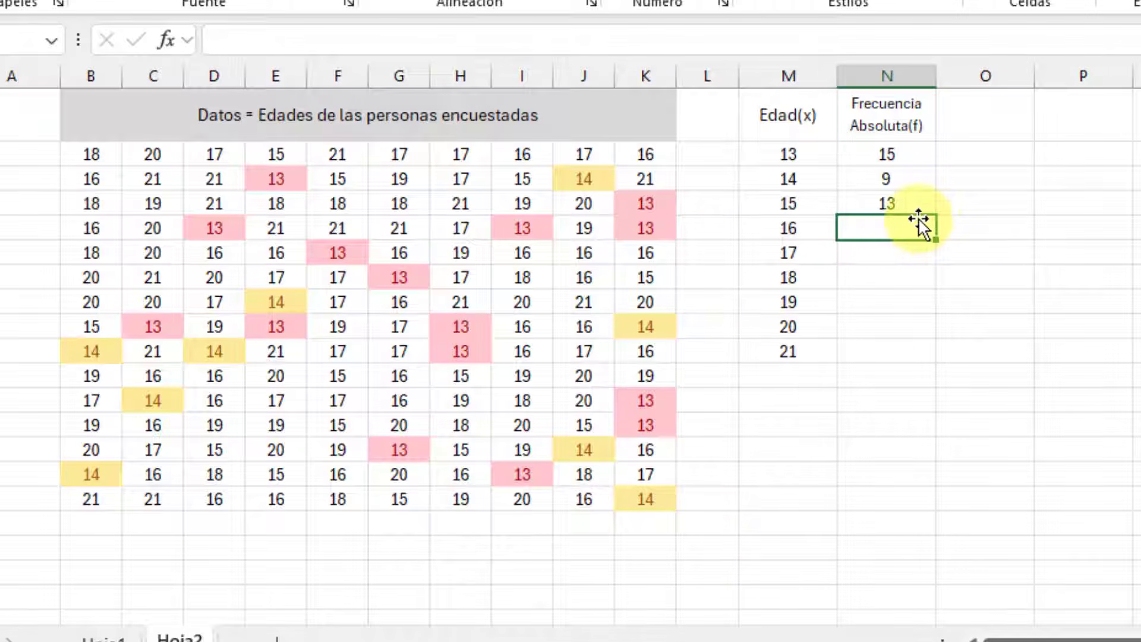
pyautogui.click(897, 208)
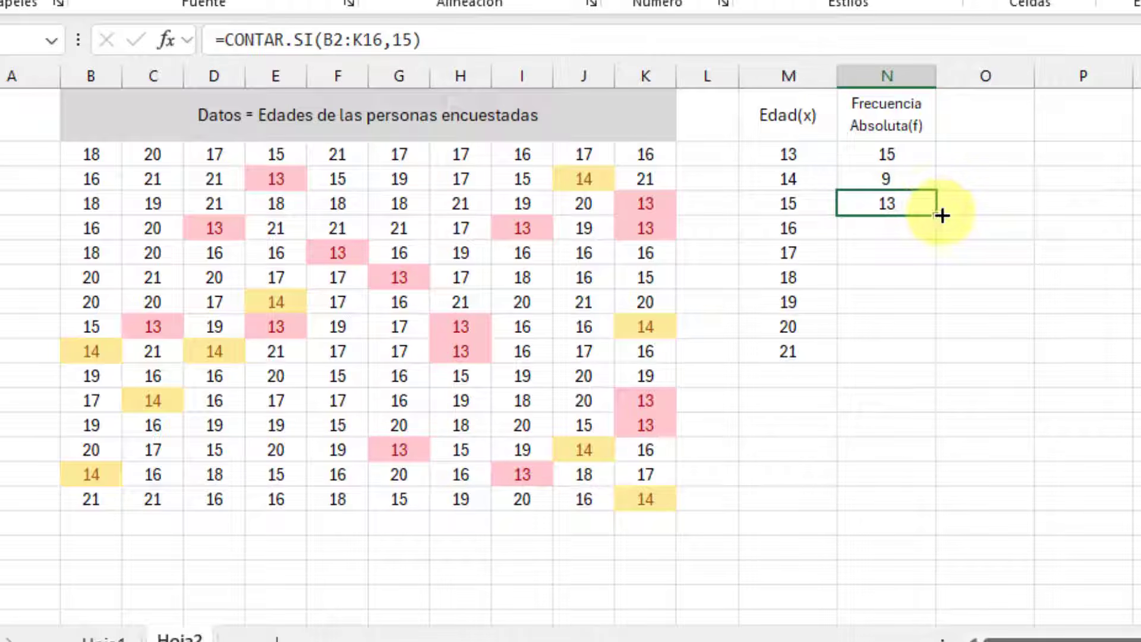
pyautogui.moveTo(936, 228); pyautogui.dragTo(928, 367)
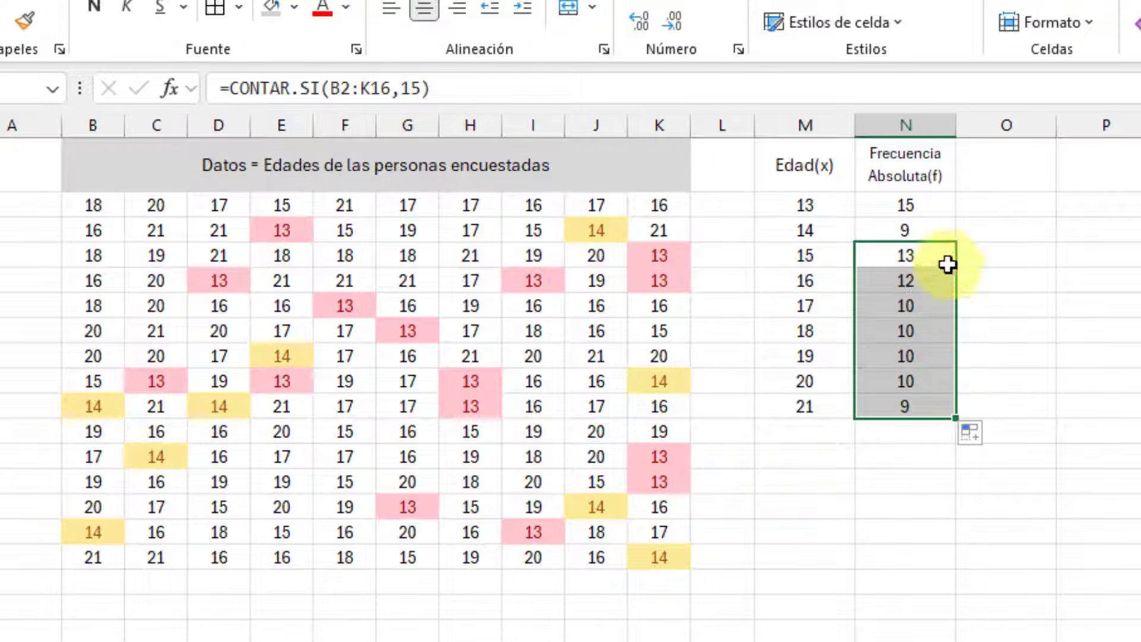
# Inspect the range and criterion of the CONTAR.SI formula in N4 and of its copy in N5
pyautogui.click(975, 258)
pyautogui.click(908, 259)
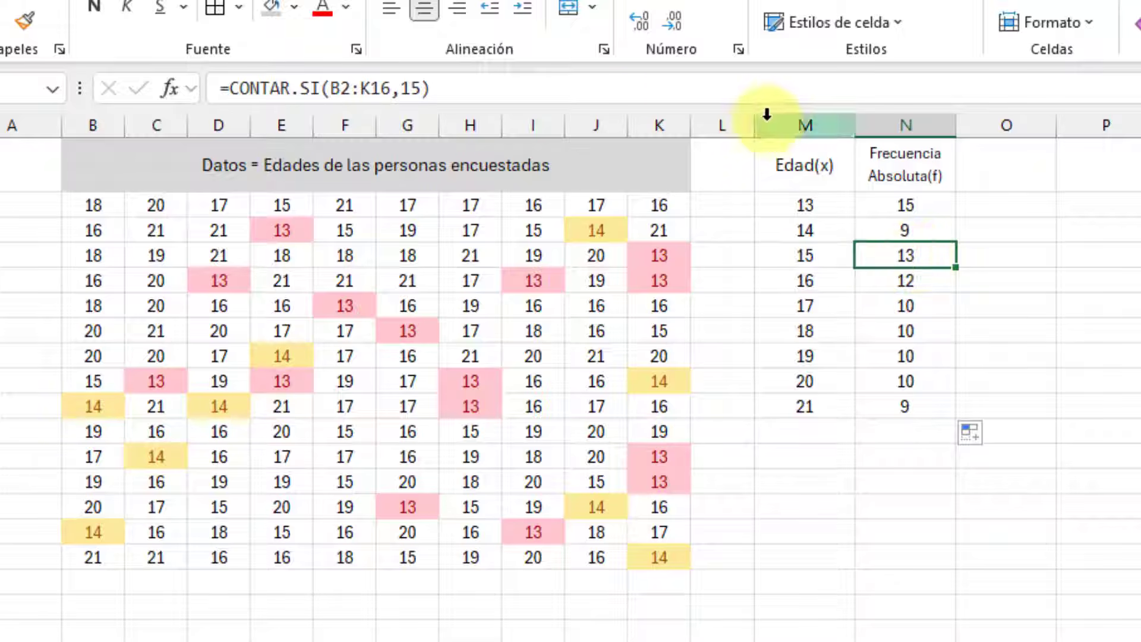
pyautogui.click(566, 93)
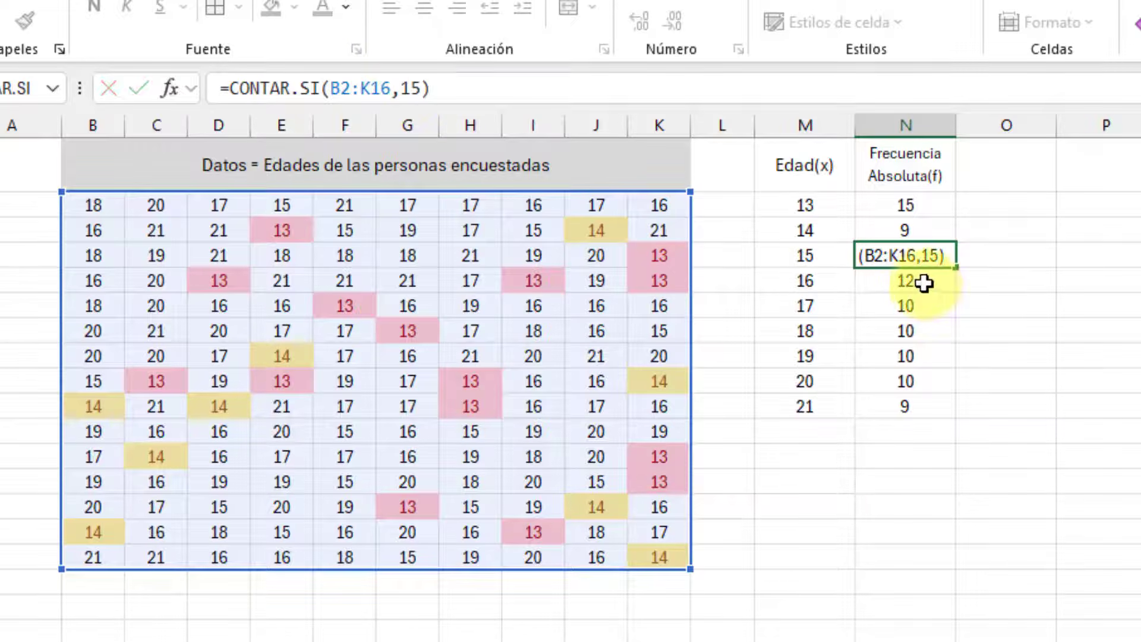
pyautogui.press('Return')
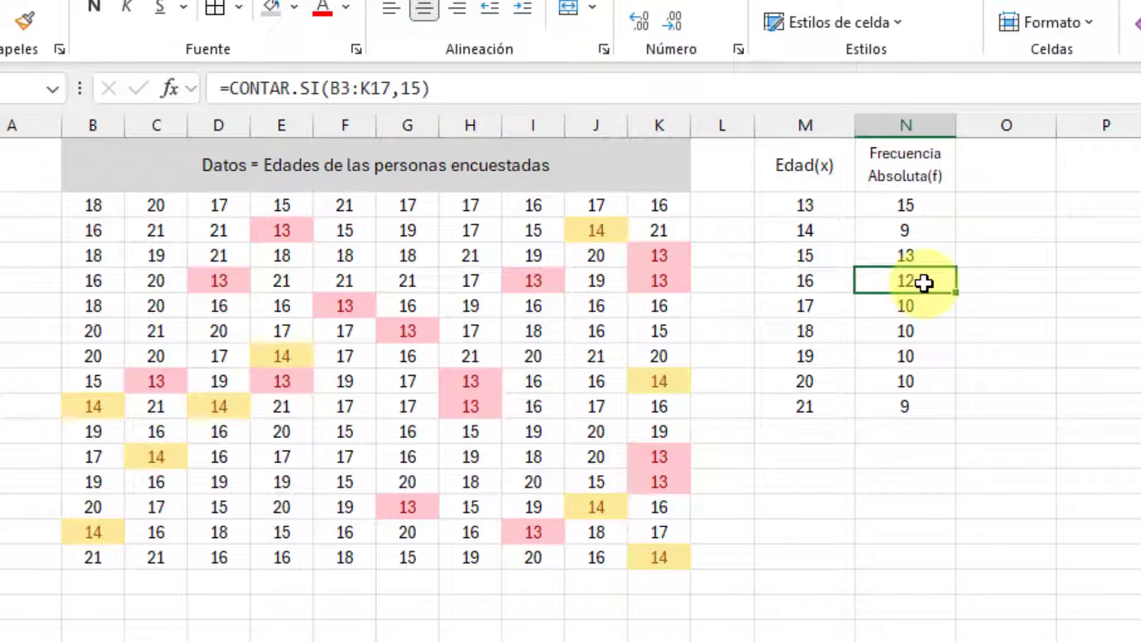
# Check the shifted range of the formula in N5 and clear the copied CONTAR.SI formulas from N5:N10
pyautogui.click(884, 87)
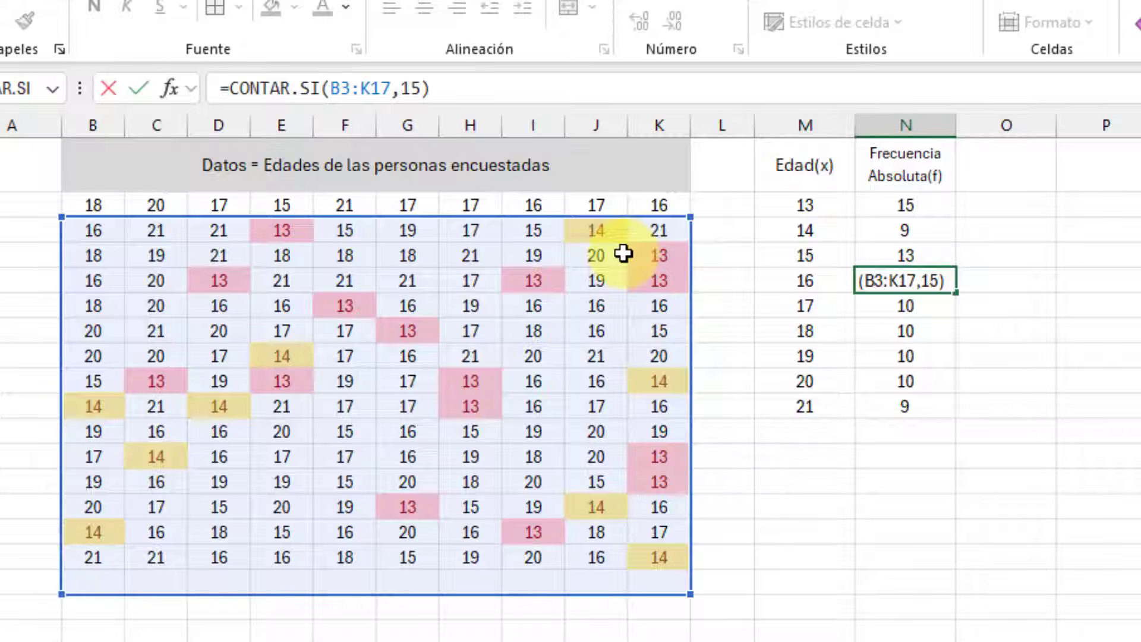
pyautogui.click(1013, 329)
pyautogui.moveTo(949, 285); pyautogui.dragTo(931, 400)
pyautogui.press('Delete')
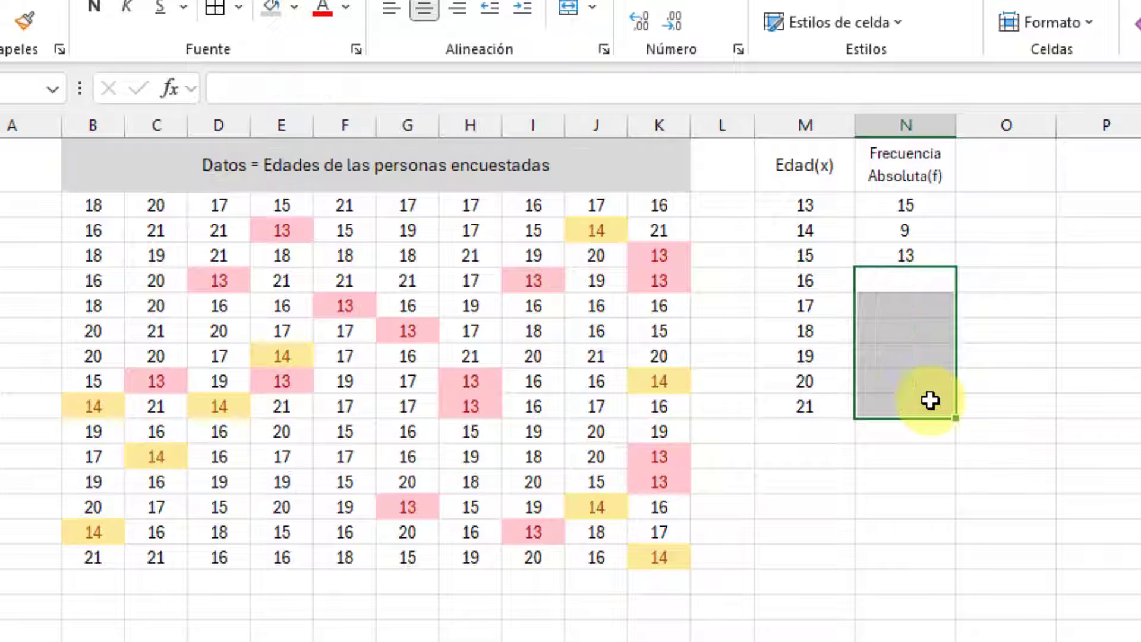
# Make the range of the CONTAR.SI formula in N4 absolute as $B$2:$K$16, keeping criterion 15
pyautogui.click(931, 255)
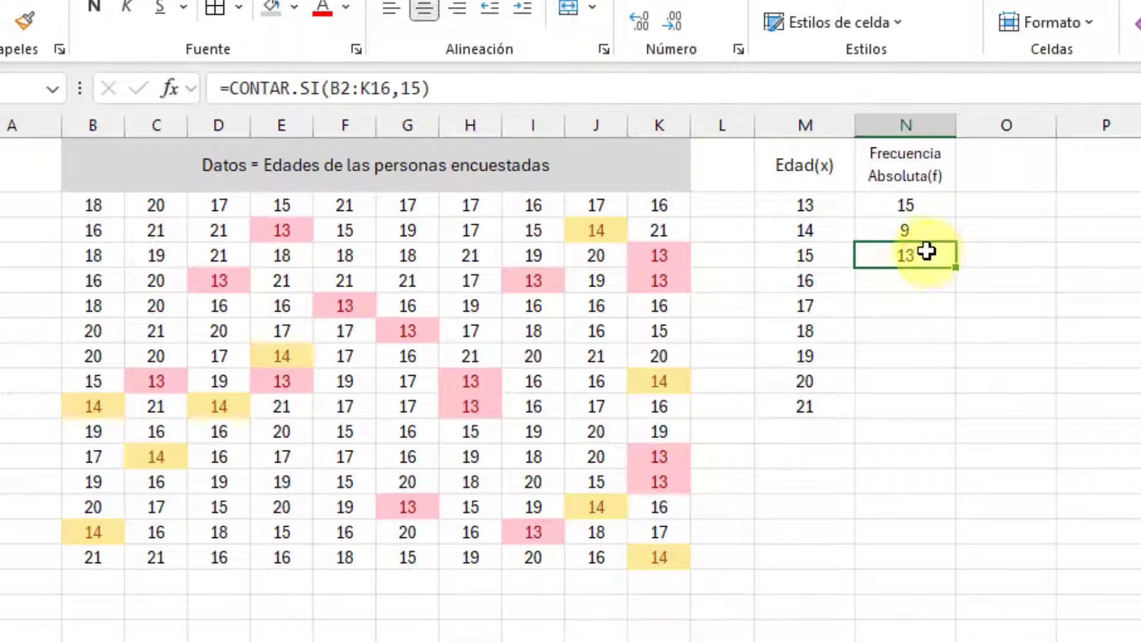
pyautogui.click(553, 88)
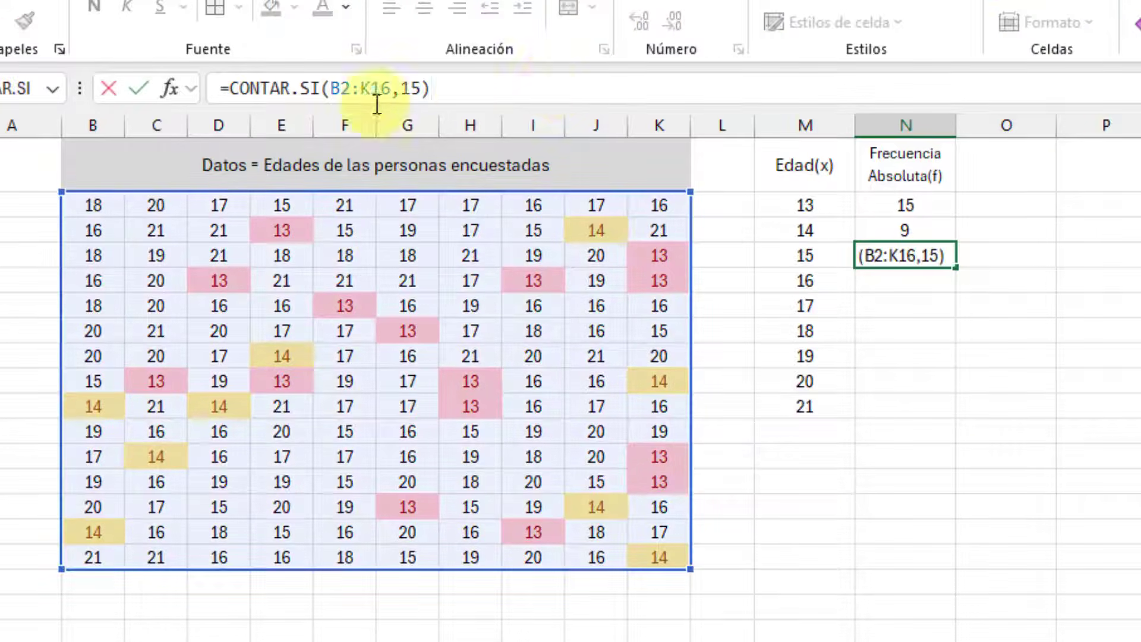
pyautogui.click(331, 88)
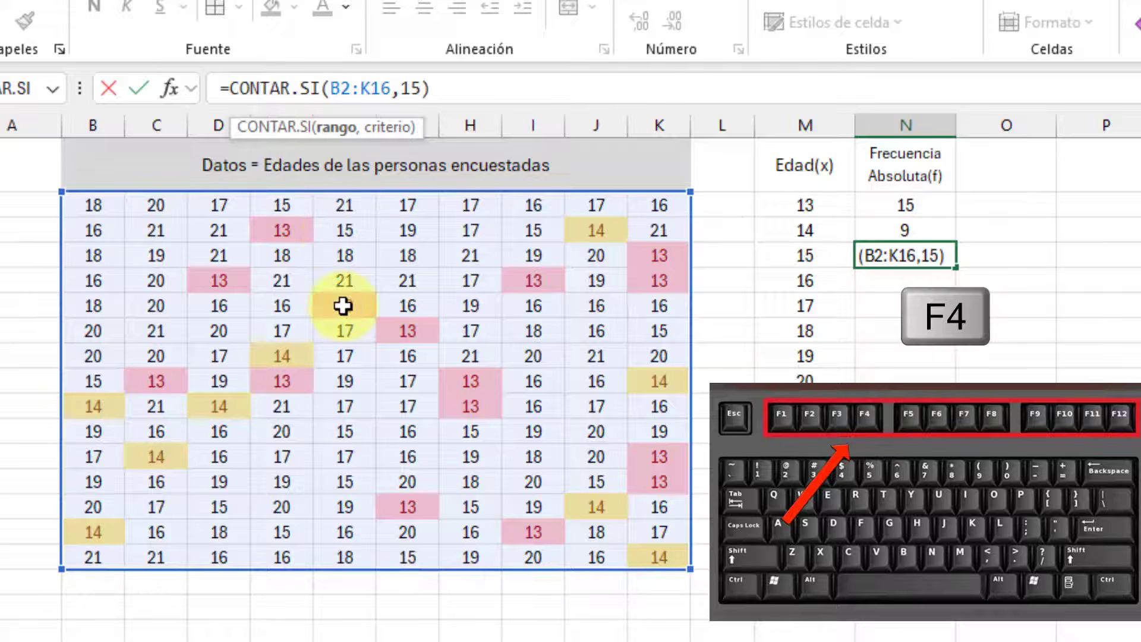
pyautogui.press('F4')
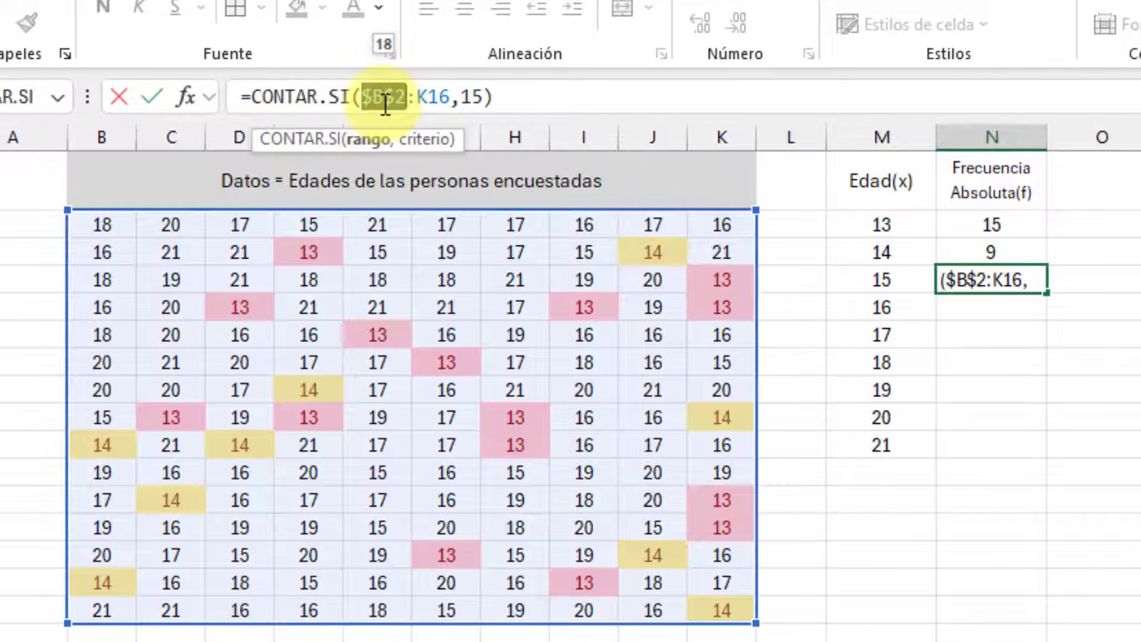
pyautogui.click(418, 101)
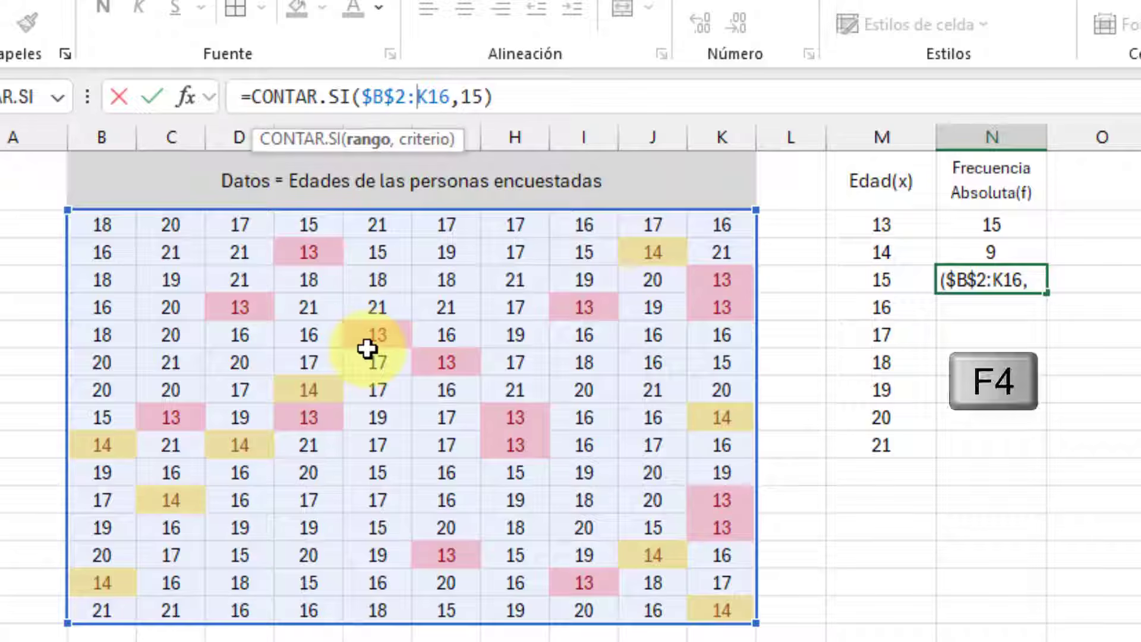
pyautogui.press('F4')
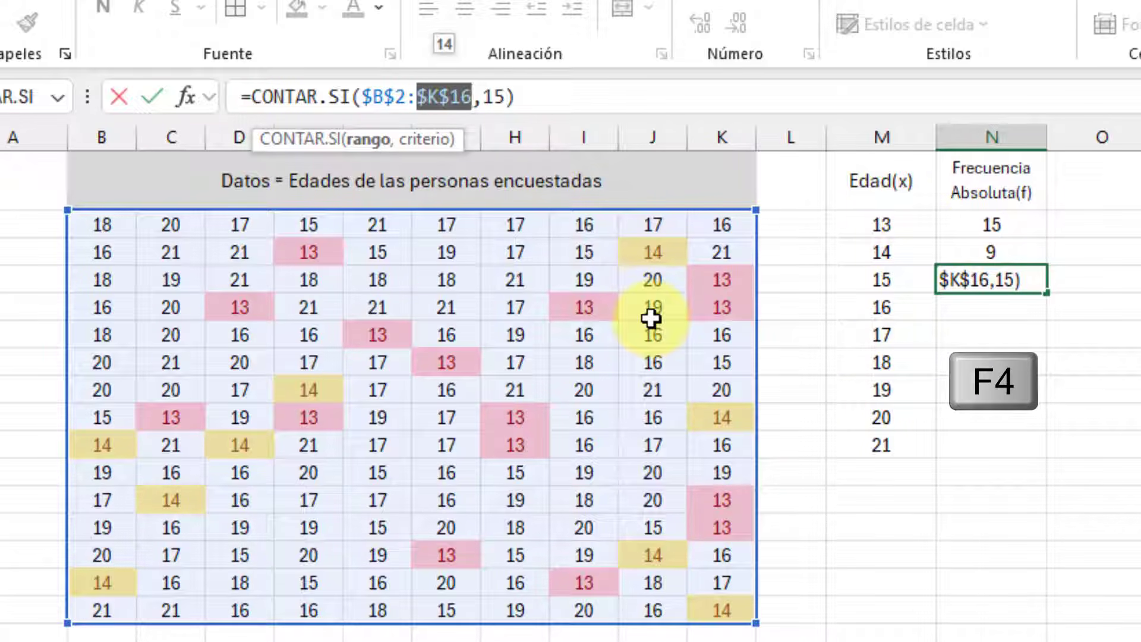
pyautogui.press('Return')
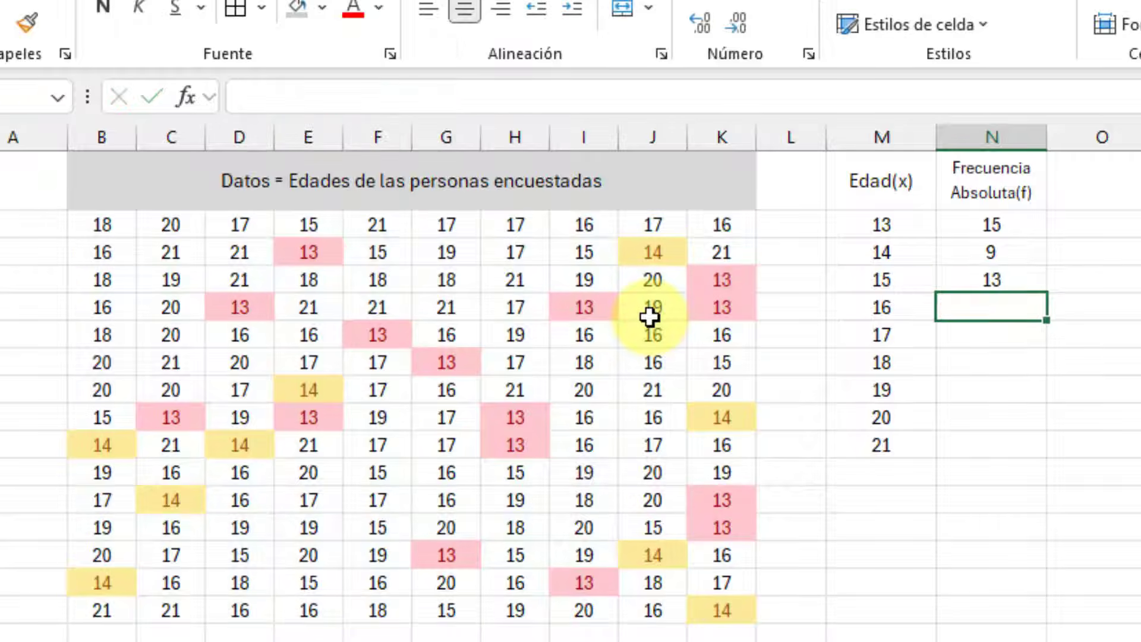
# Fill the N4 formula with its absolute range down to N10
pyautogui.click(1027, 274)
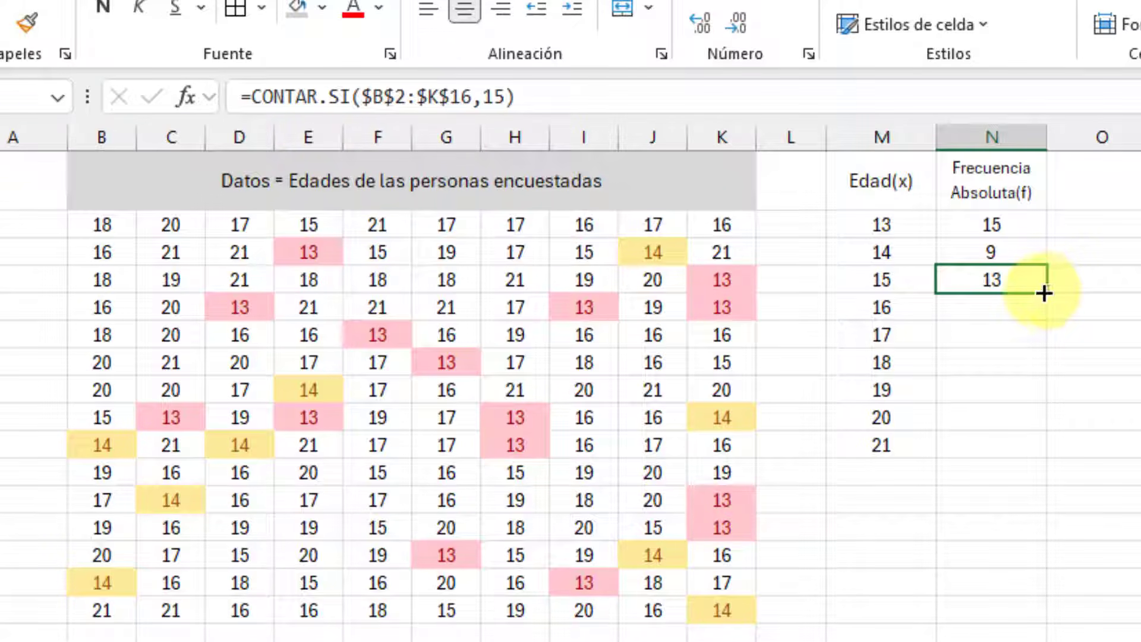
pyautogui.moveTo(1040, 303); pyautogui.dragTo(1029, 449)
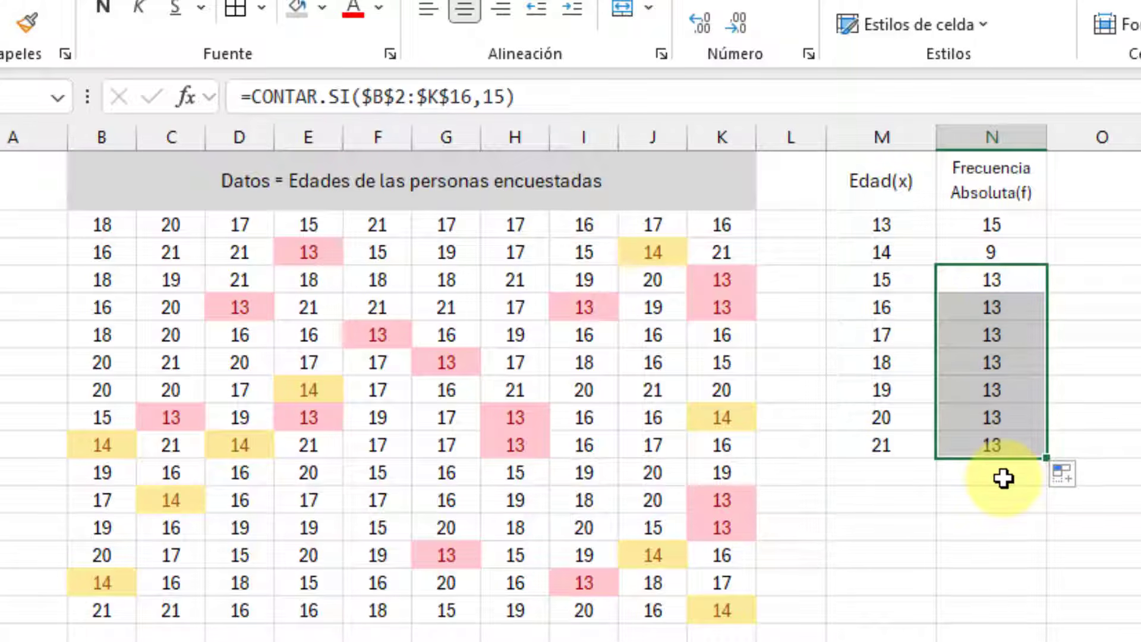
pyautogui.click(1008, 283)
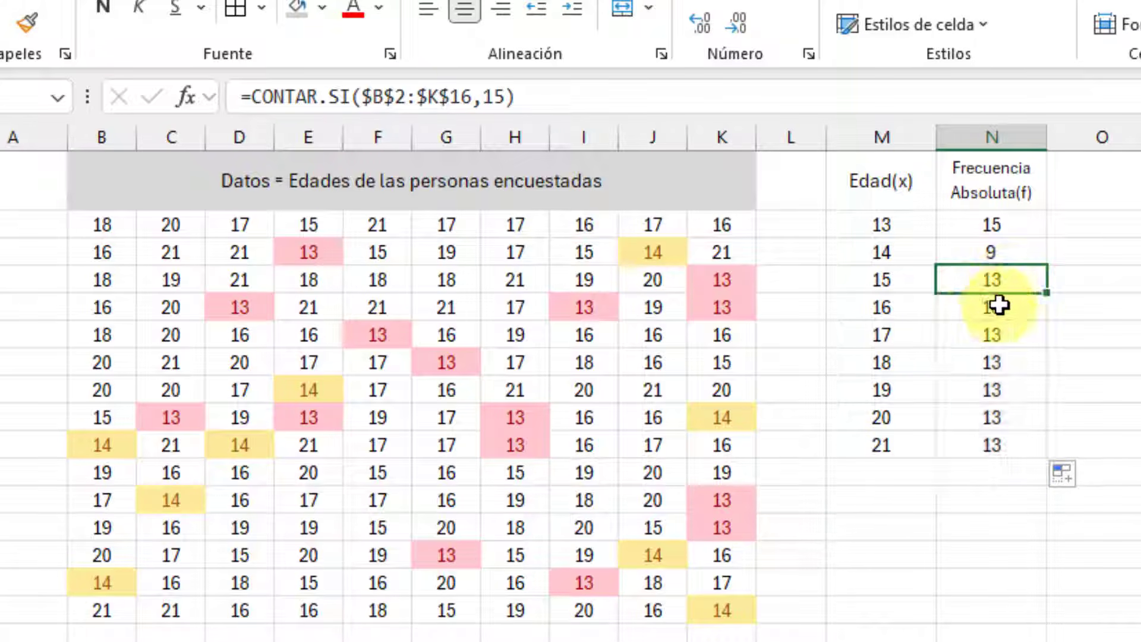
# Change the CONTAR.SI criterion to 16 in N5 and to 17 in N6
pyautogui.click(999, 305)
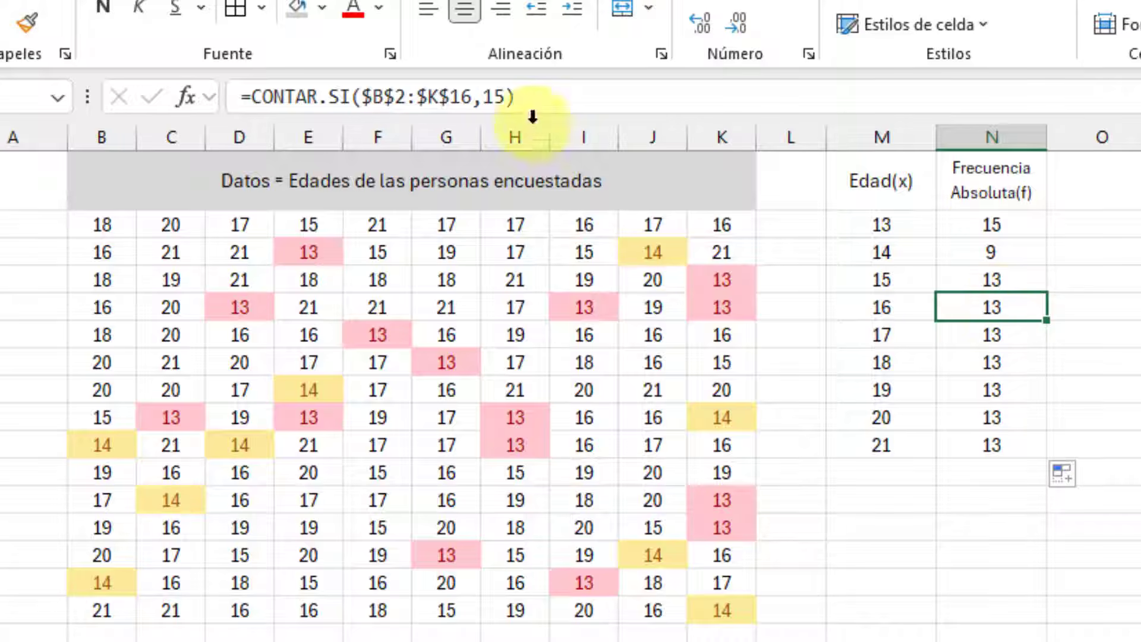
pyautogui.click(509, 98)
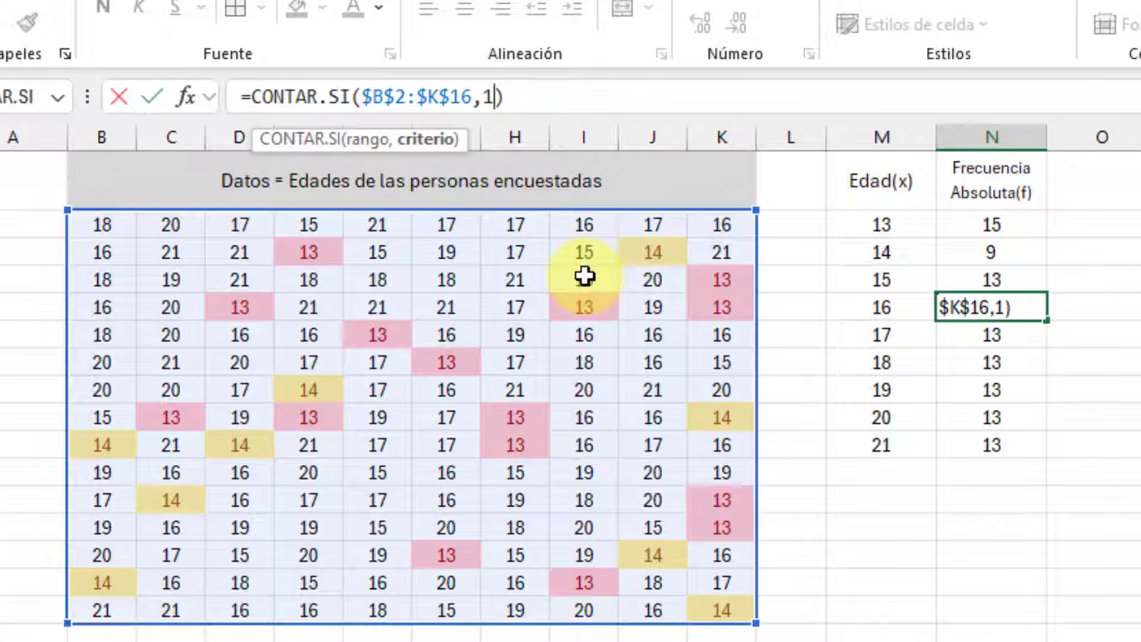
pyautogui.write('6')
pyautogui.click(1085, 331)
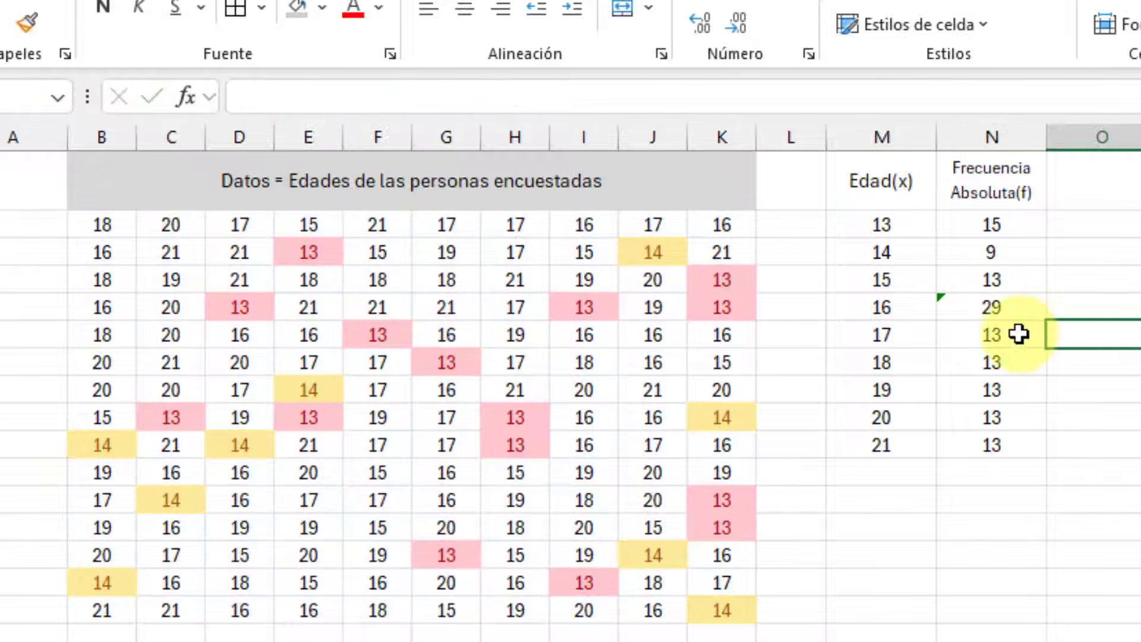
pyautogui.click(1019, 334)
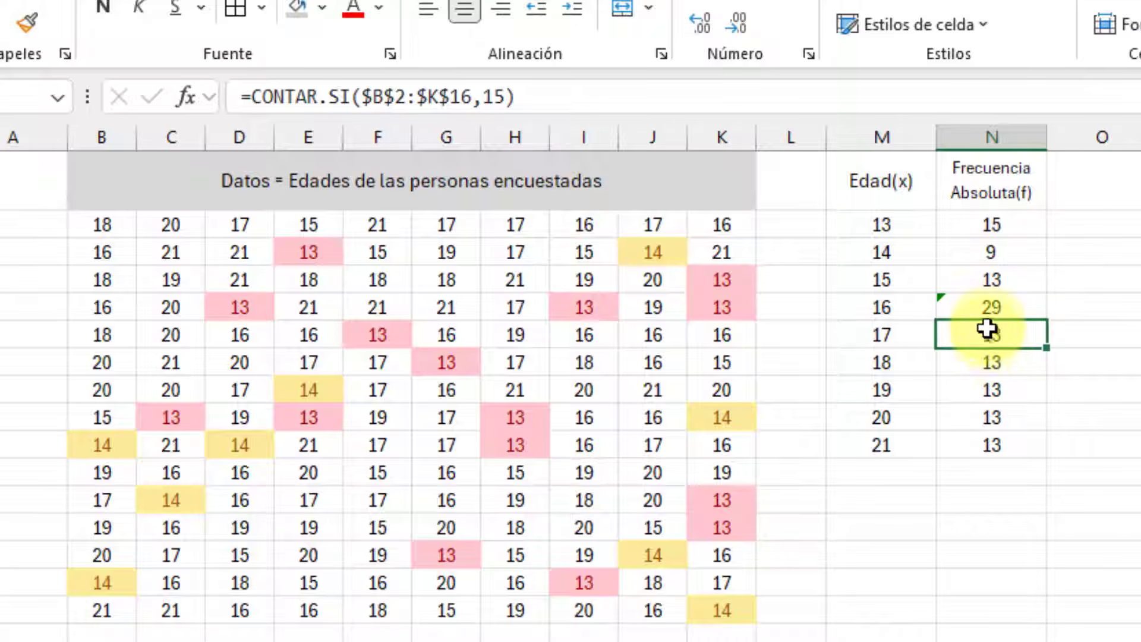
pyautogui.doubleClick(1017, 327)
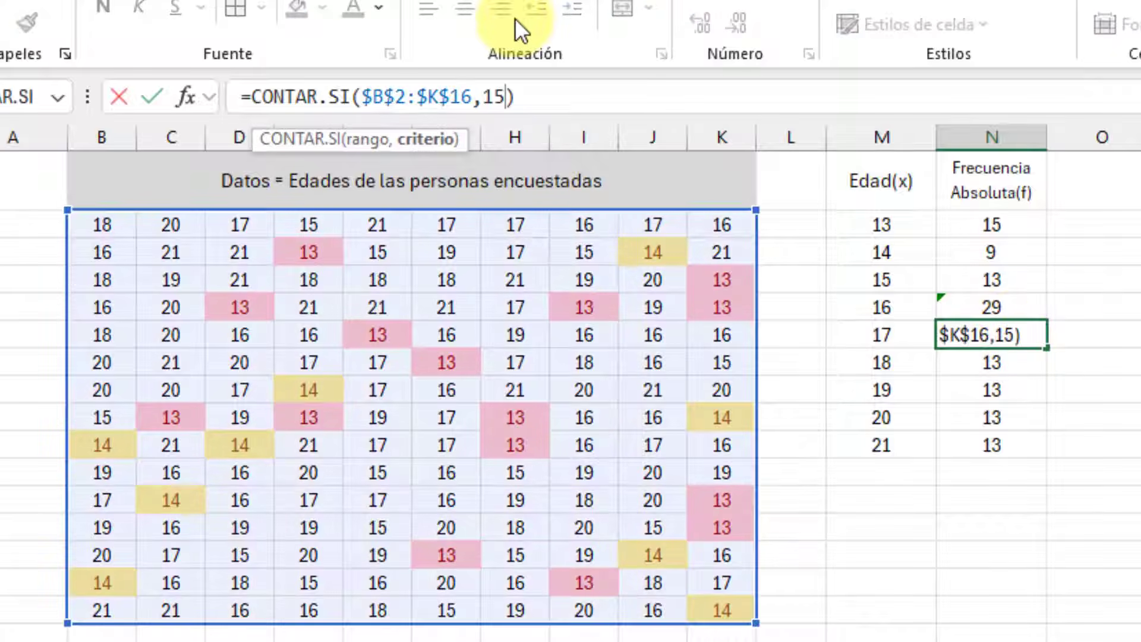
pyautogui.press('BackSpace')
pyautogui.write('7')
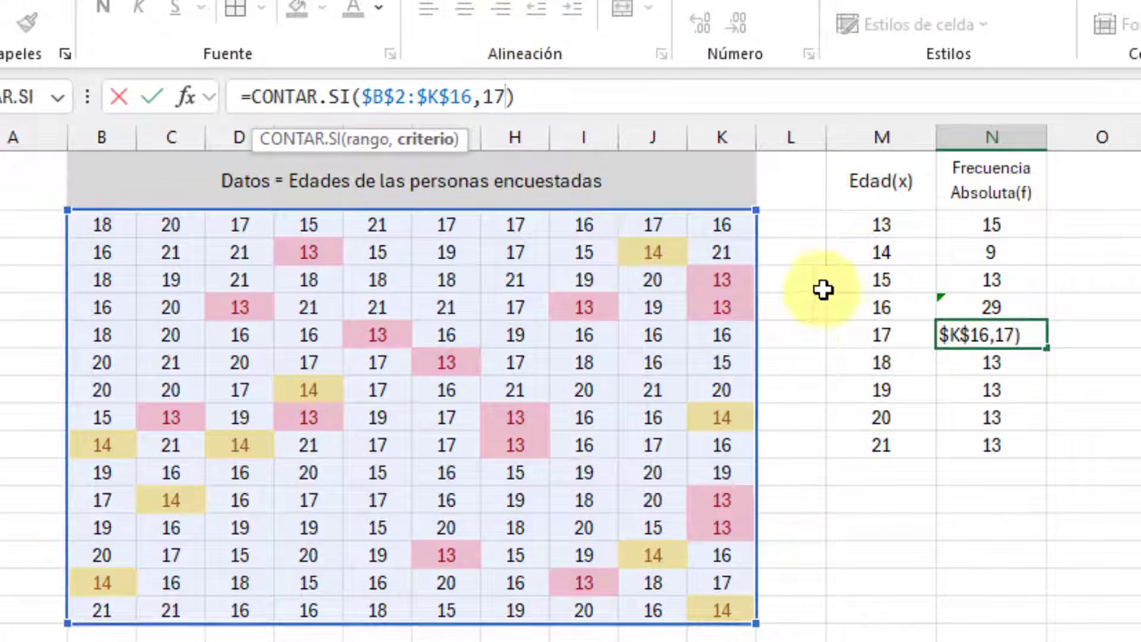
pyautogui.click(1006, 364)
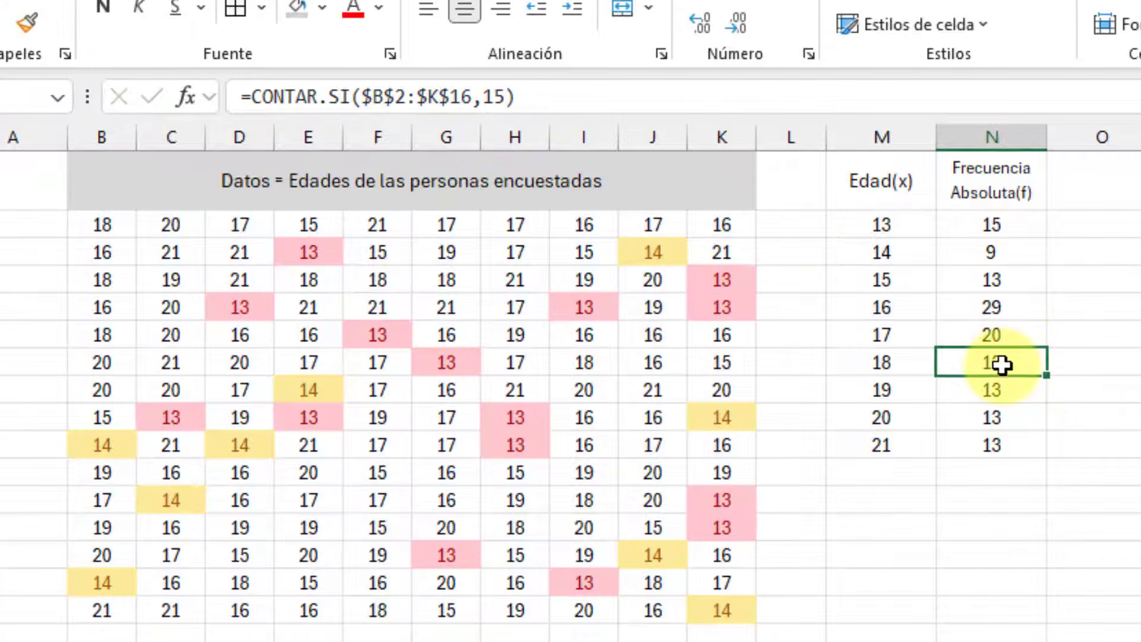
# Change the CONTAR.SI criterion to 18 in N7 and to 19 in N8
pyautogui.click(514, 97)
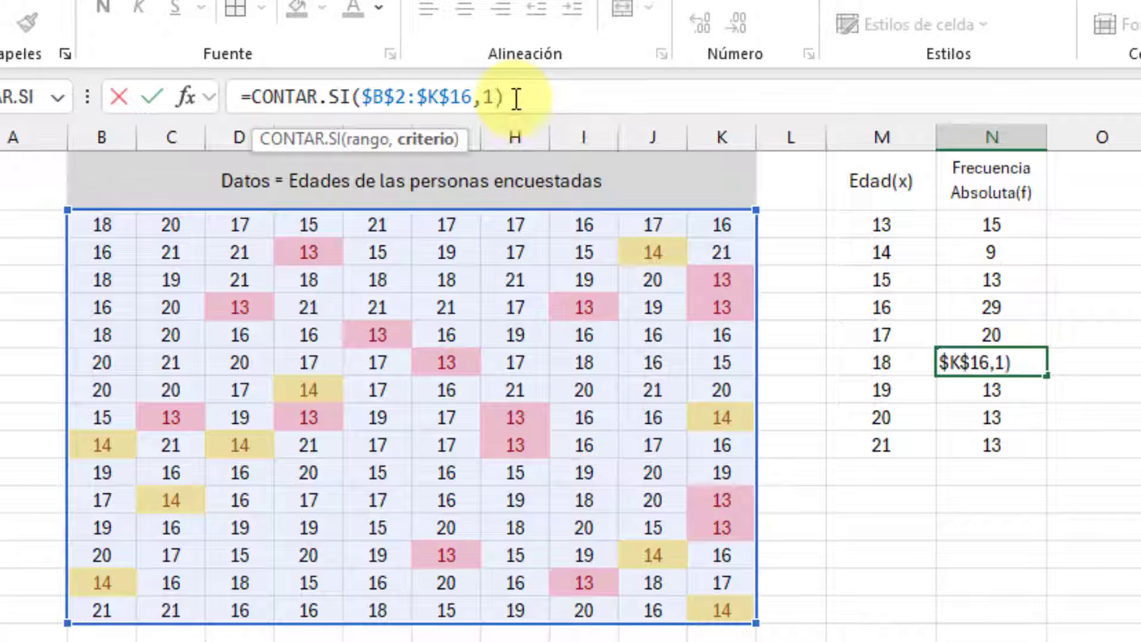
pyautogui.write('8')
pyautogui.click(1014, 387)
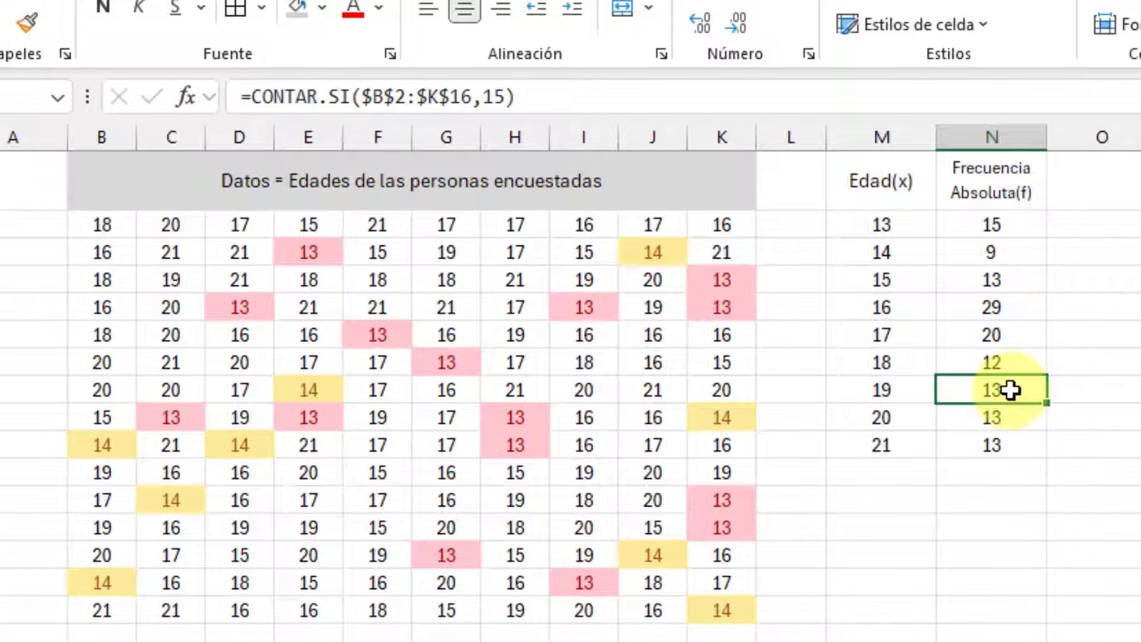
pyautogui.click(508, 97)
pyautogui.press('BackSpace')
pyautogui.write('9')
pyautogui.click(1002, 417)
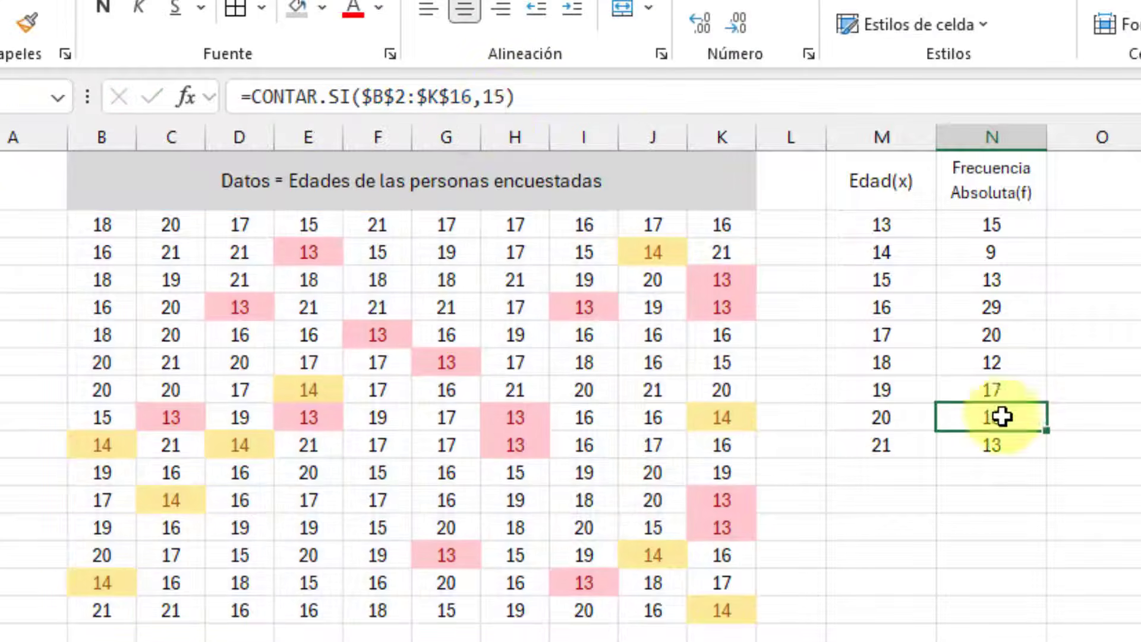
# Change the CONTAR.SI criterion to 20 in N9 and to 21 in N10
pyautogui.click(510, 97)
pyautogui.doubleClick(500, 97)
pyautogui.write('20')
pyautogui.click(993, 445)
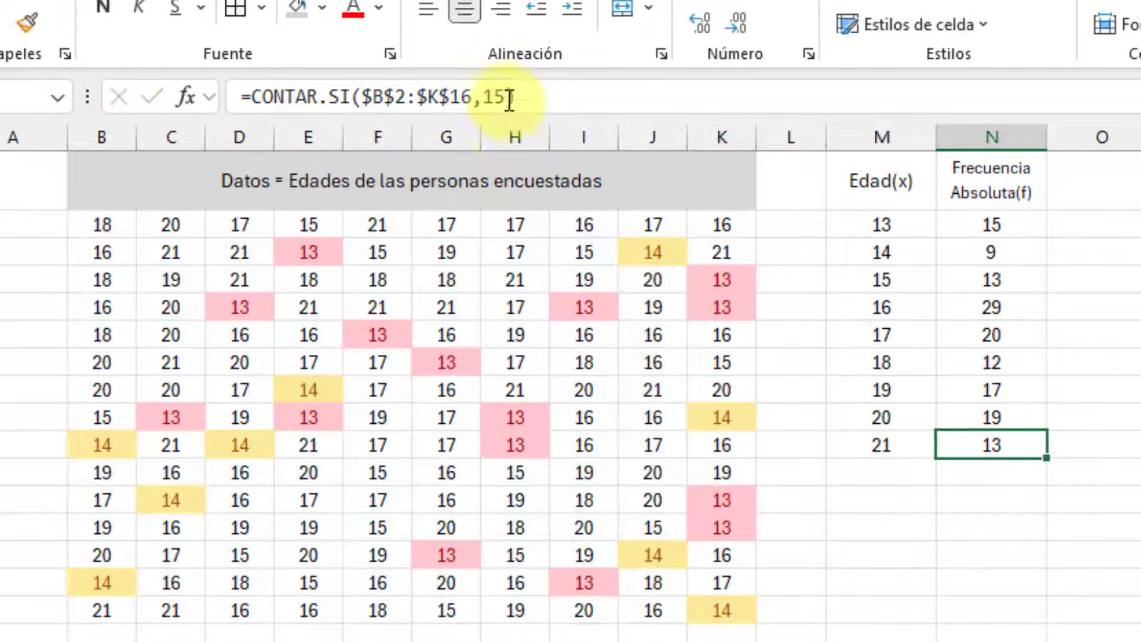
pyautogui.click(509, 97)
pyautogui.doubleClick(496, 97)
pyautogui.write('21')
pyautogui.click(1076, 438)
pyautogui.click(951, 458)
pyautogui.click(1015, 512)
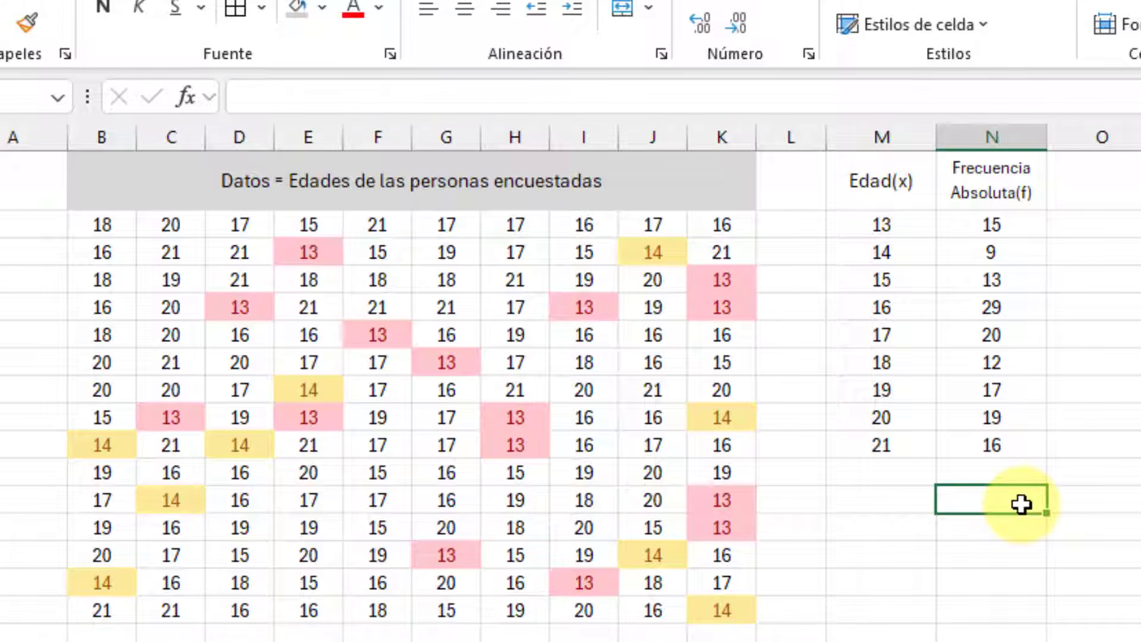
pyautogui.click(1010, 586)
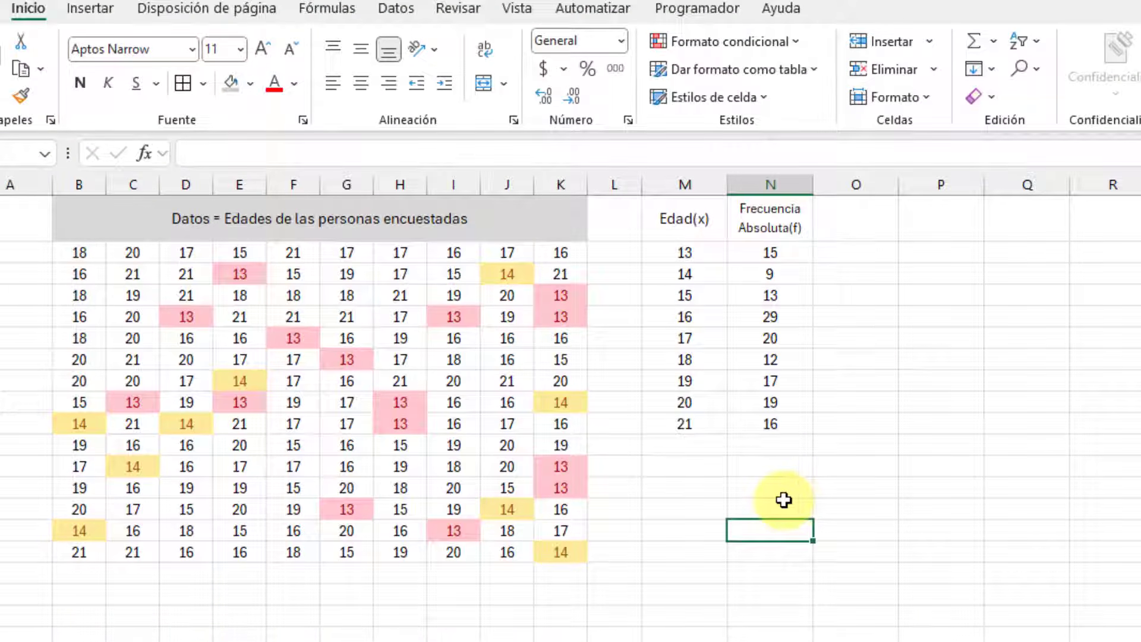
# Sum the absolute frequencies N2:N10 into N11 with AutoSum
pyautogui.moveTo(771, 253); pyautogui.dragTo(786, 424)
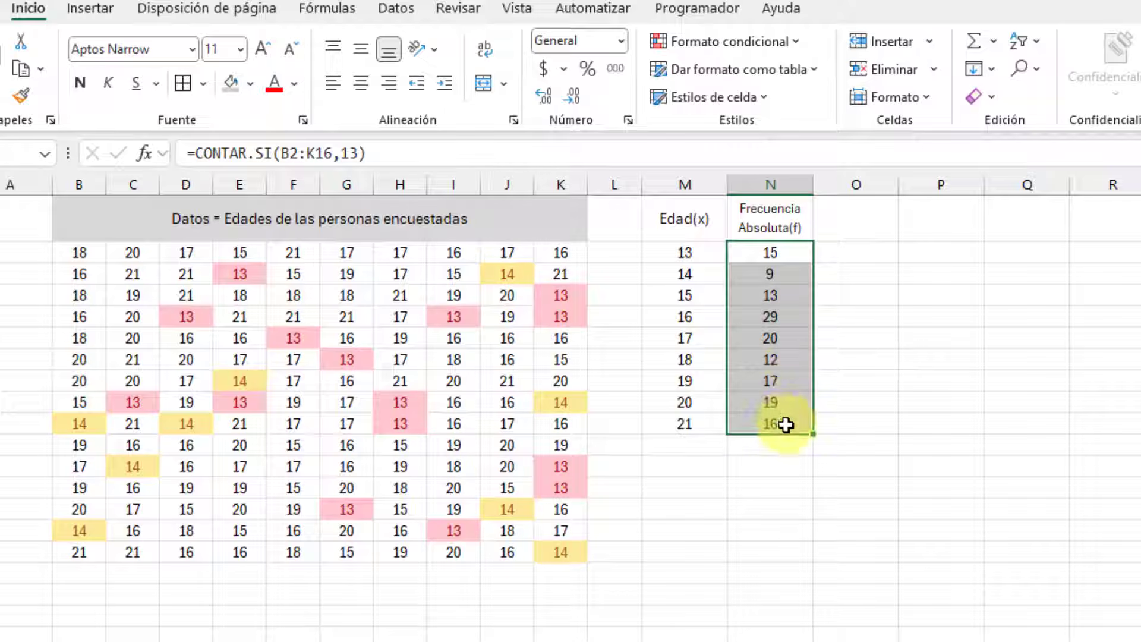
pyautogui.click(976, 45)
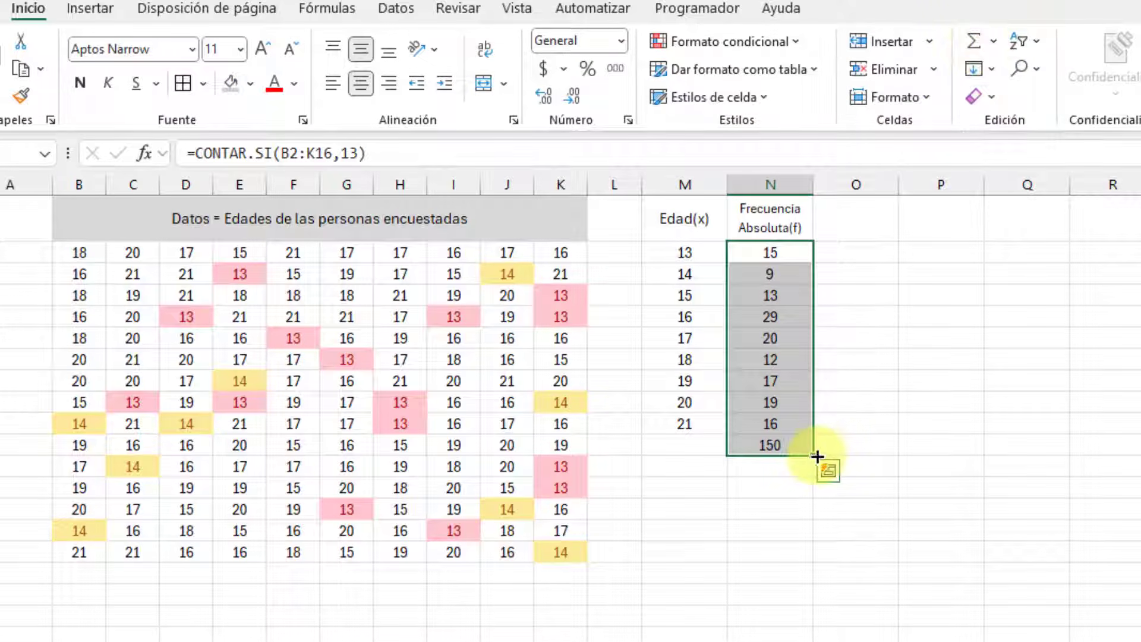
pyautogui.click(797, 469)
pyautogui.click(780, 446)
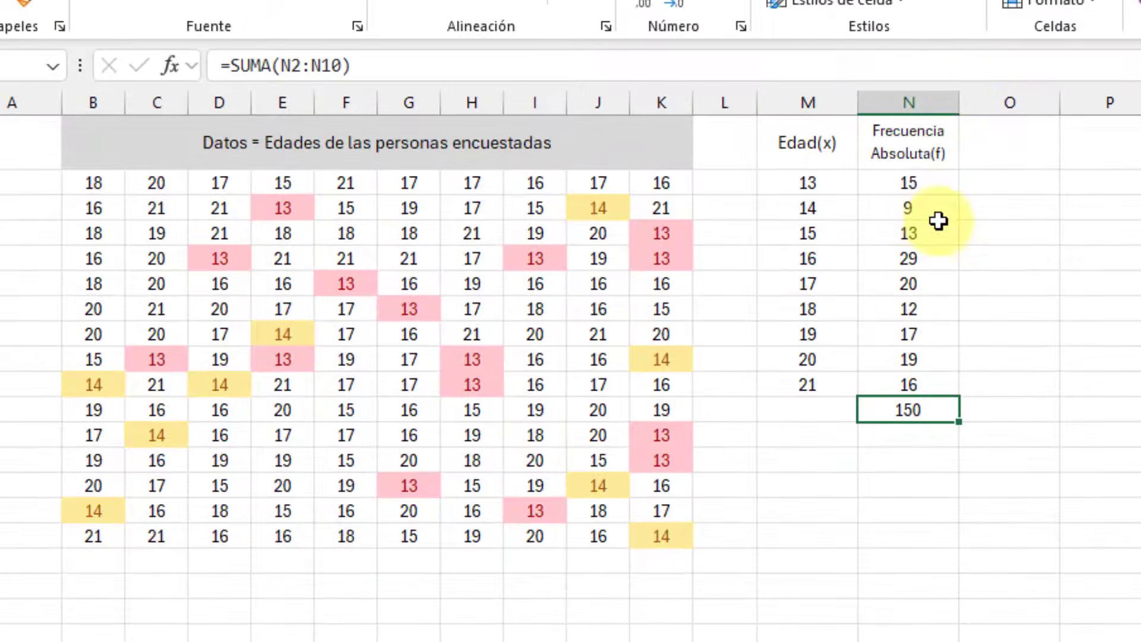
# Check the range summed in N11 and compare its total with the count of the data cells B2:K16
pyautogui.click(963, 79)
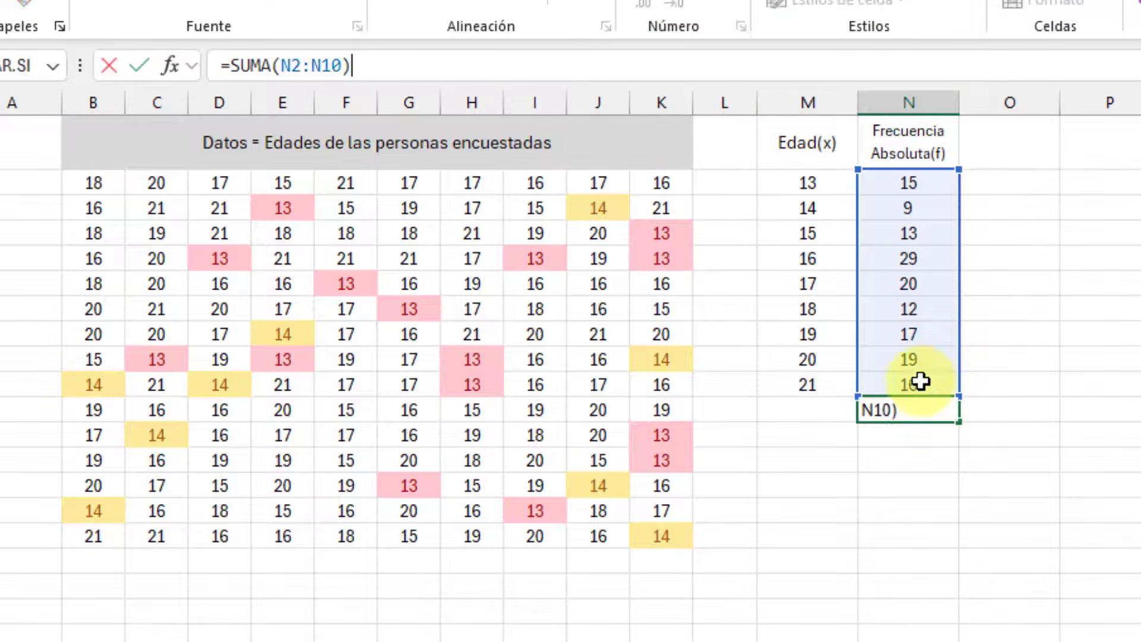
pyautogui.press('Escape')
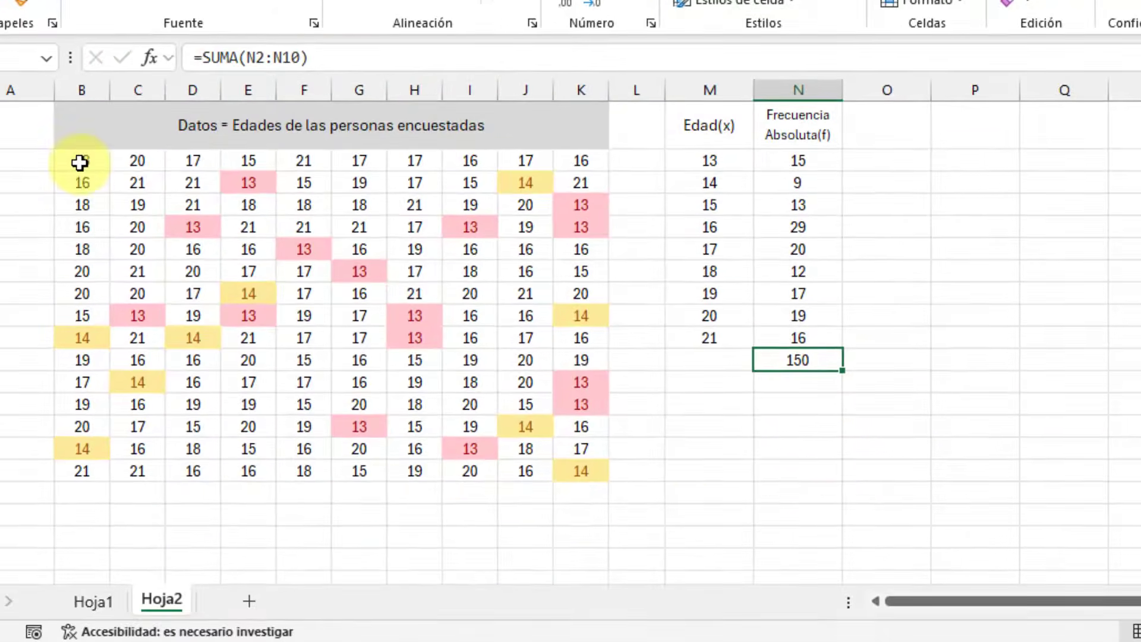
pyautogui.moveTo(85, 167); pyautogui.dragTo(583, 470)
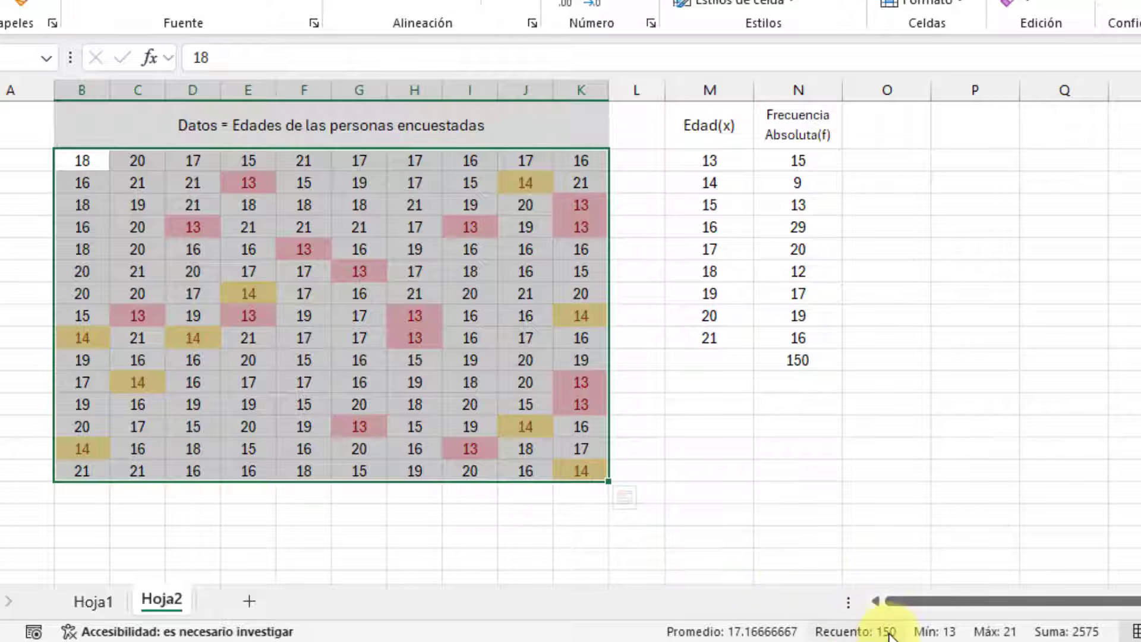
pyautogui.click(818, 362)
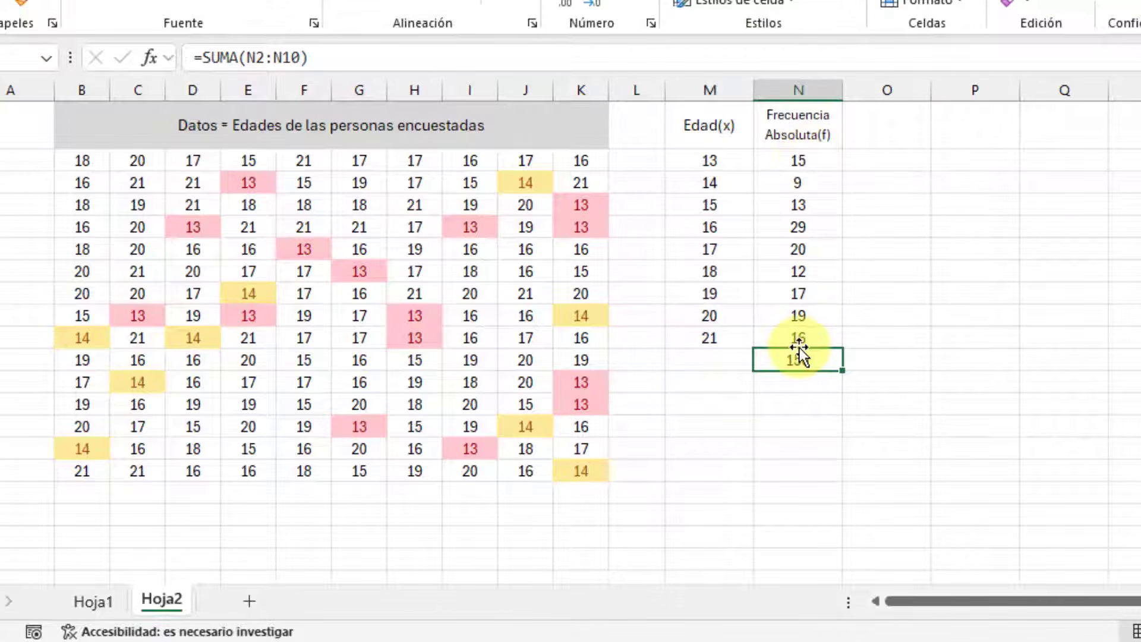
# Enter the column header "Frecuencia Absoluta Acumulada(F)" in O1
pyautogui.click(895, 132)
pyautogui.click(698, 59)
pyautogui.write('Fre')
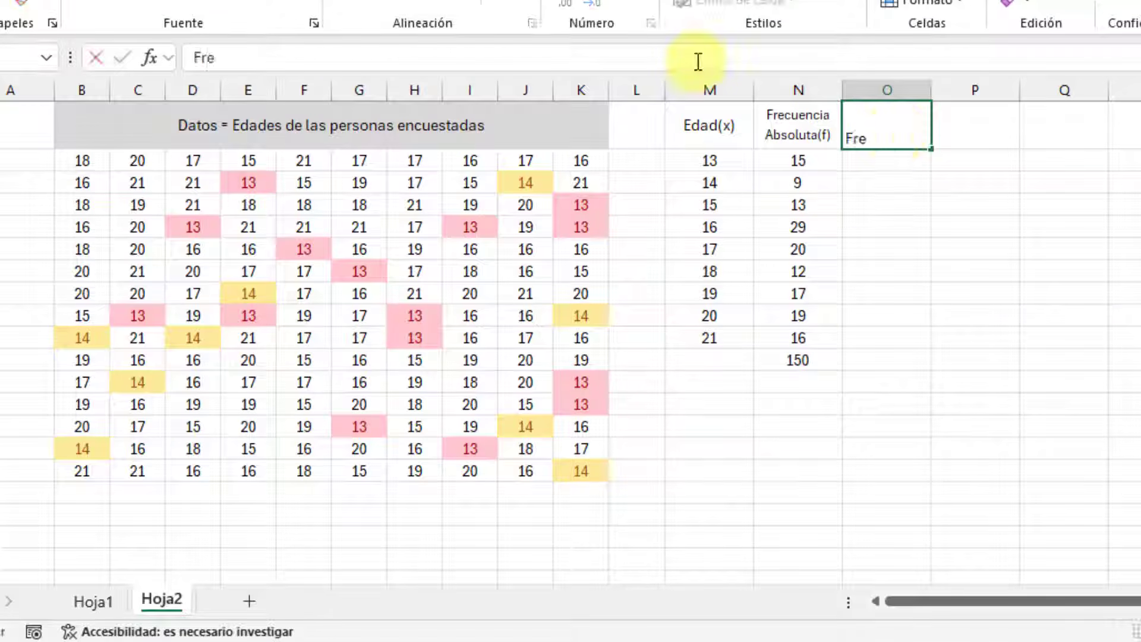
pyautogui.write('cuencia Absoluta Acumulada(F)')
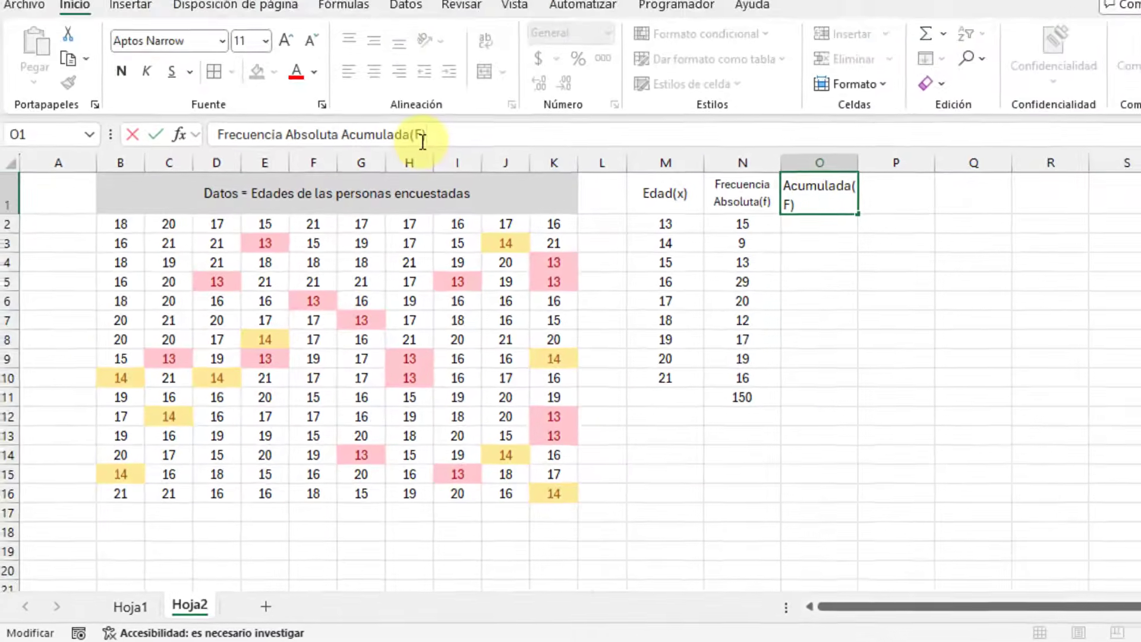
pyautogui.press('Return')
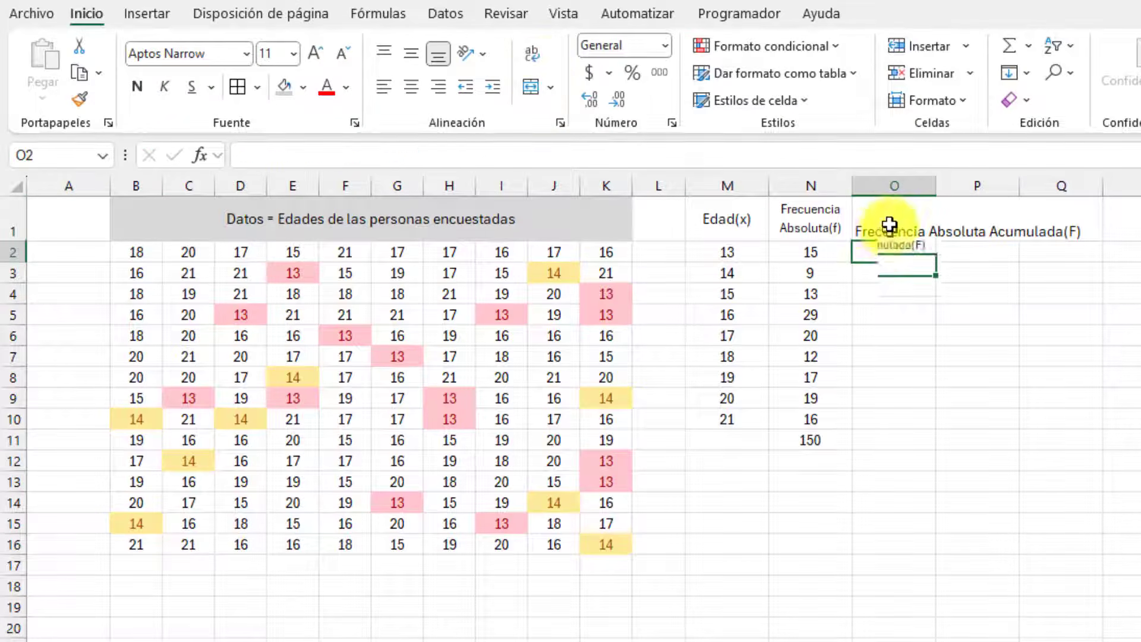
# Wrap the header text in O1, reduce its font size to 9 and autofit the height of row 1
pyautogui.click(864, 229)
pyautogui.click(530, 54)
pyautogui.click(343, 55)
pyautogui.click(343, 54)
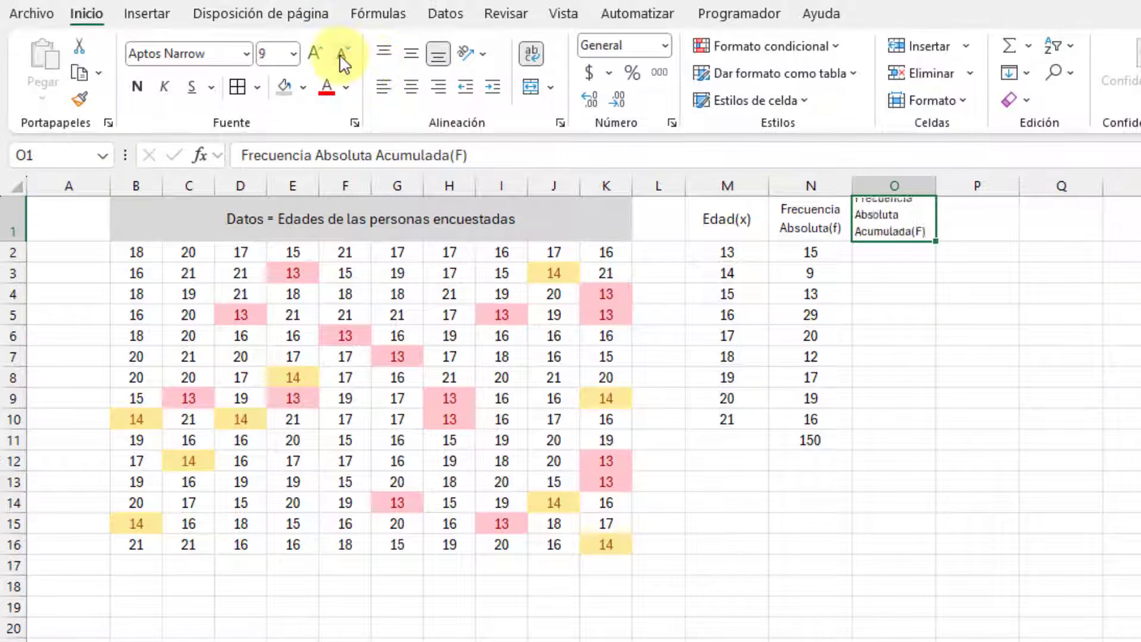
pyautogui.doubleClick(21, 241)
pyautogui.click(907, 285)
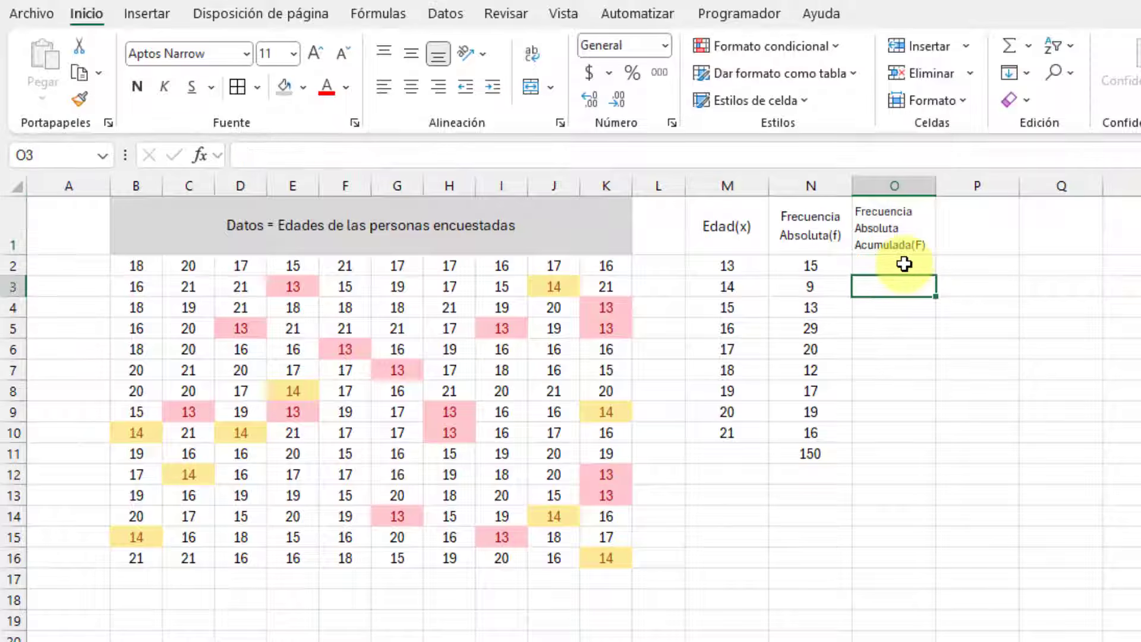
# Enter the formula =N2 in O2 as the first cumulative absolute frequency
pyautogui.click(904, 264)
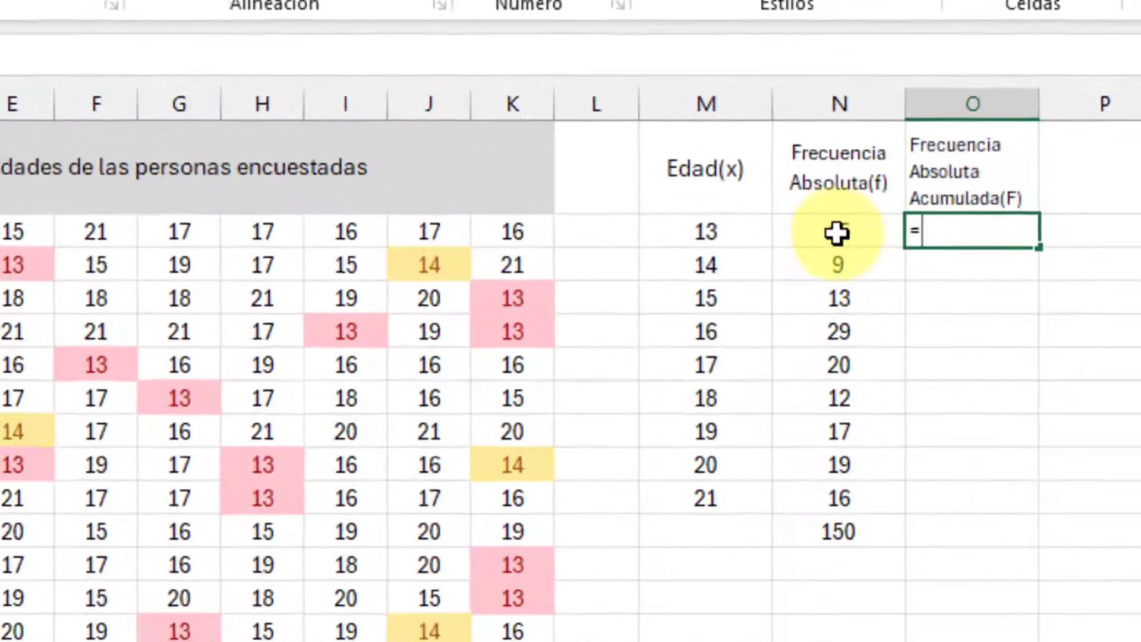
pyautogui.click(901, 183)
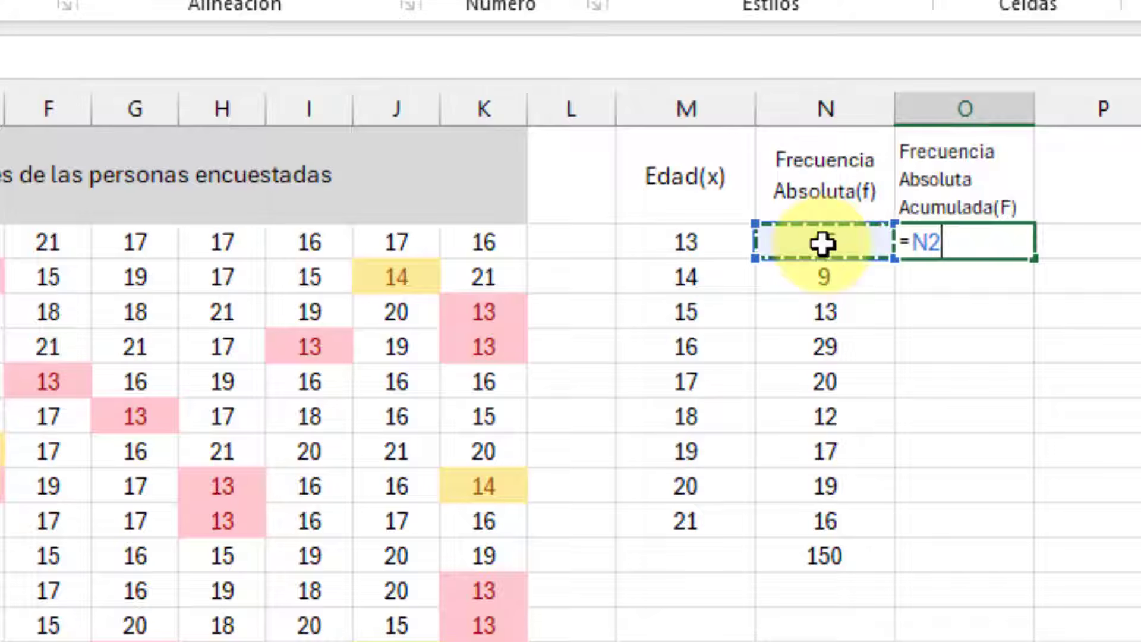
pyautogui.press('Return')
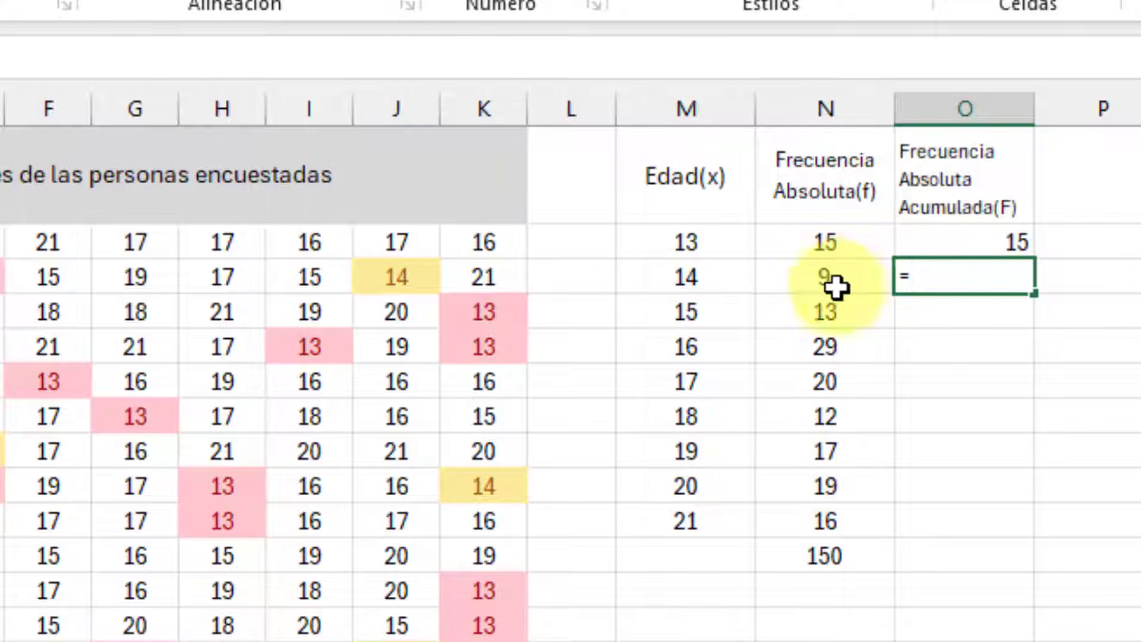
# Enter the formula =O2+N3 in O3 and fill it down through O10
pyautogui.click(966, 240)
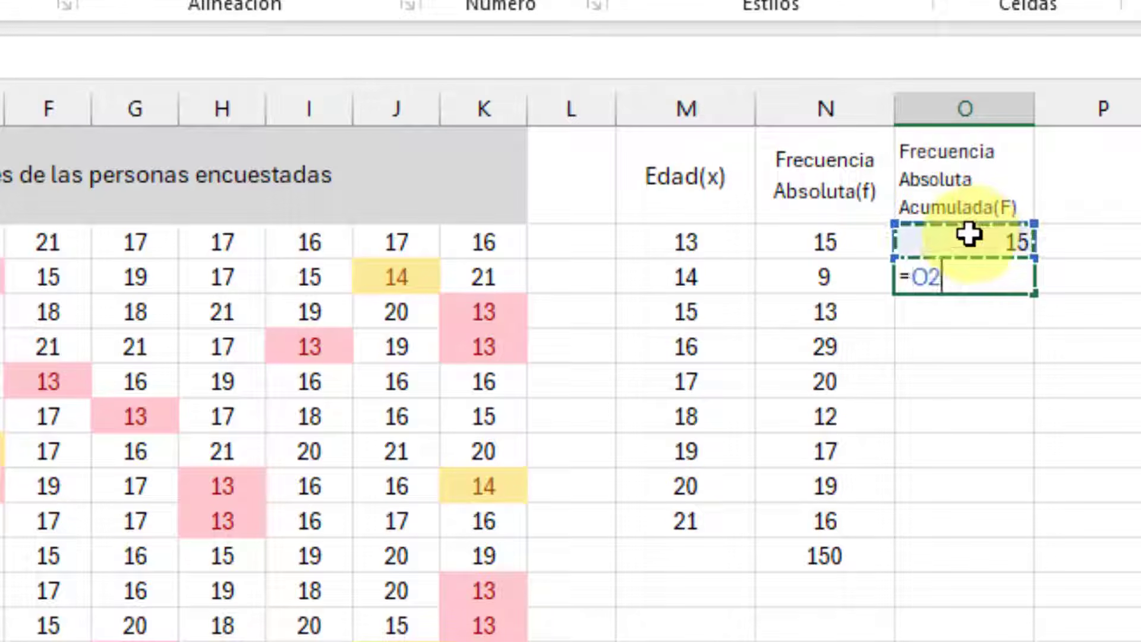
pyautogui.write('+')
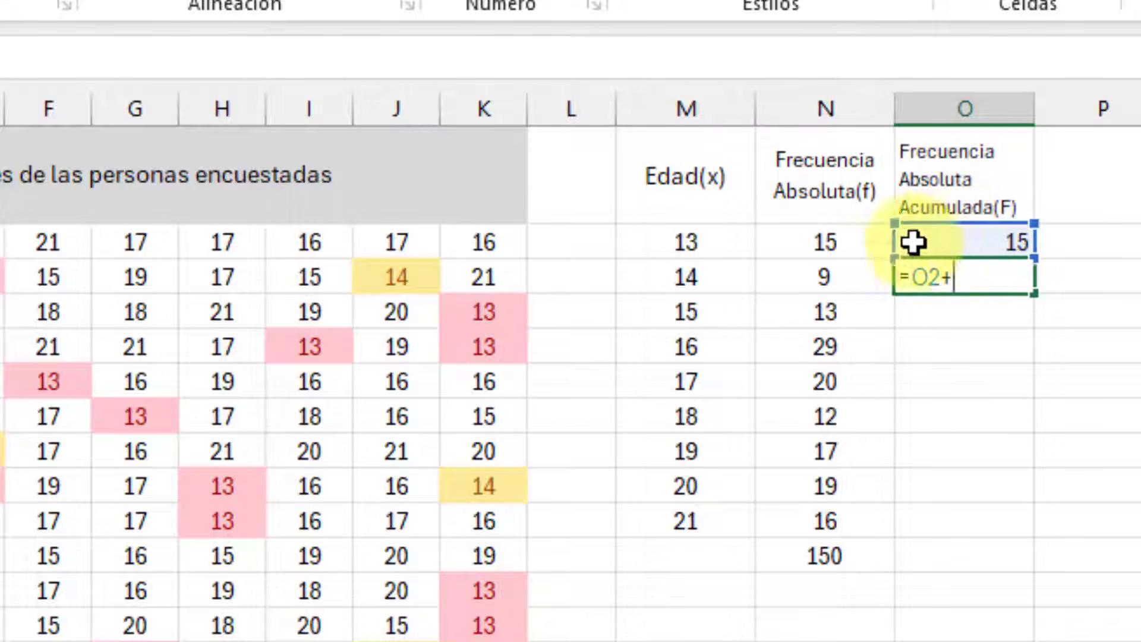
pyautogui.click(827, 282)
pyautogui.press('Return')
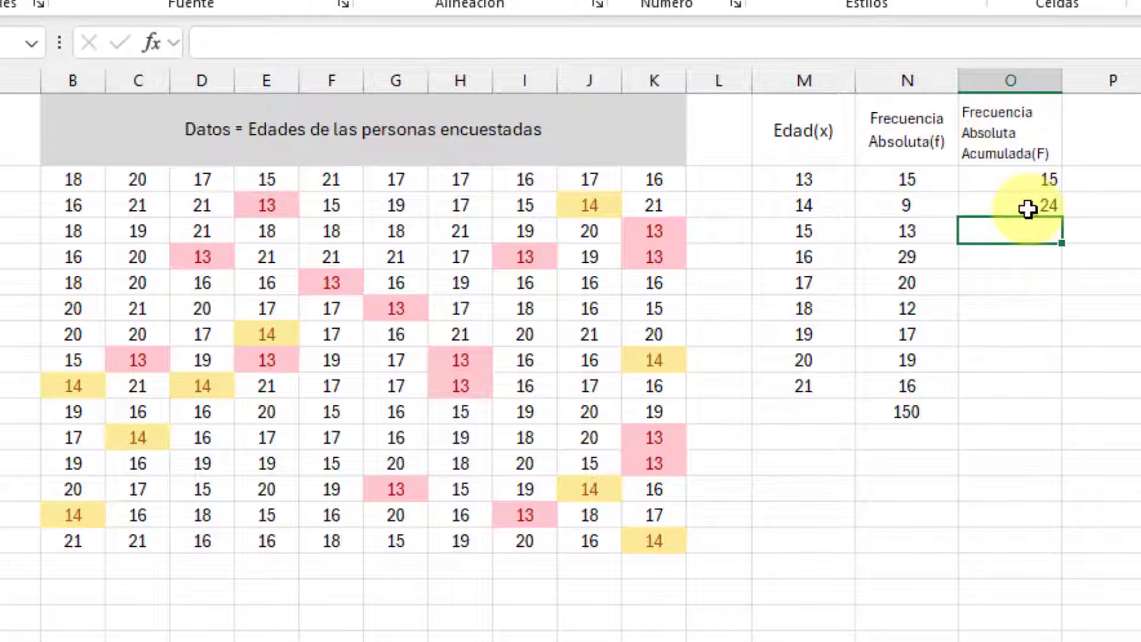
pyautogui.click(1028, 209)
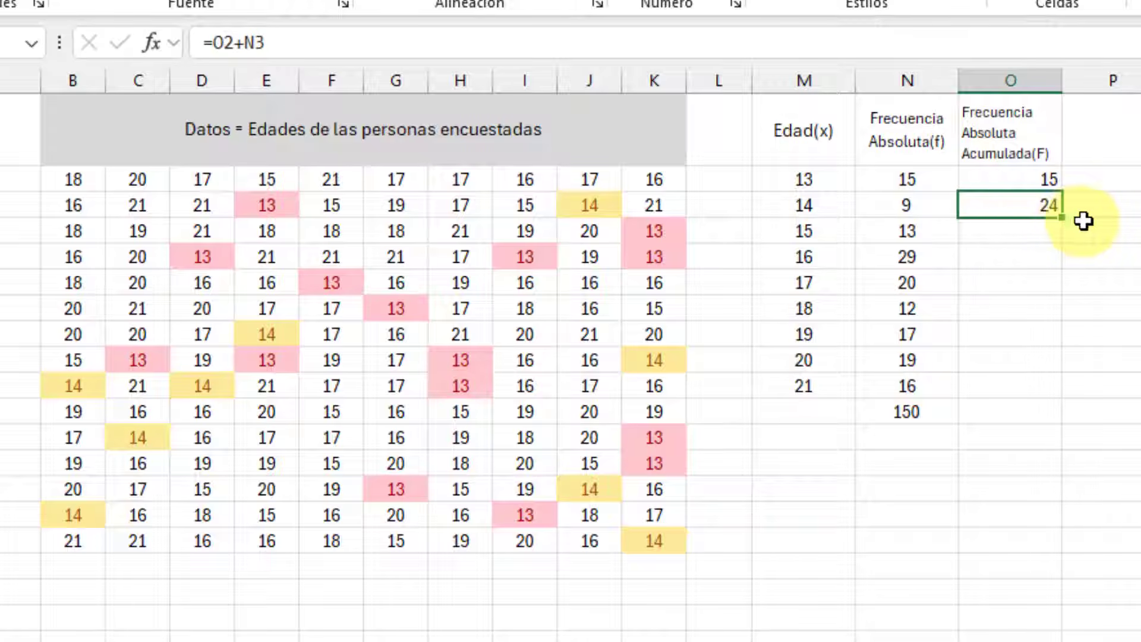
pyautogui.moveTo(1062, 221); pyautogui.dragTo(1049, 396)
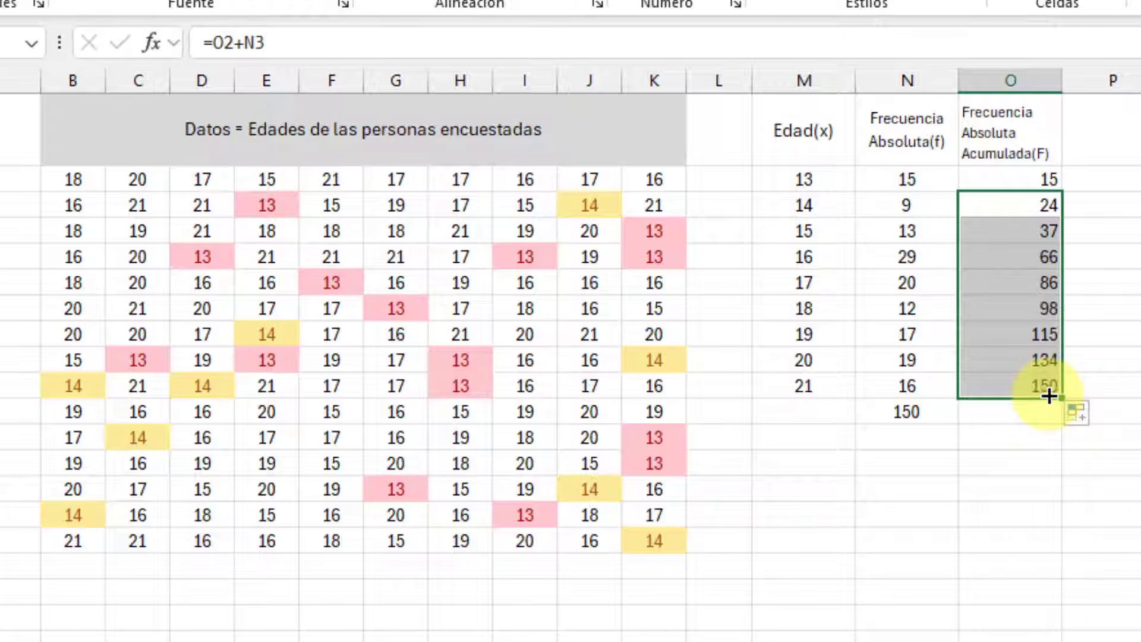
# Check the cumulative formulas in column O, from O3 to O6 and in O10, against the frequencies in column N
pyautogui.click(1049, 385)
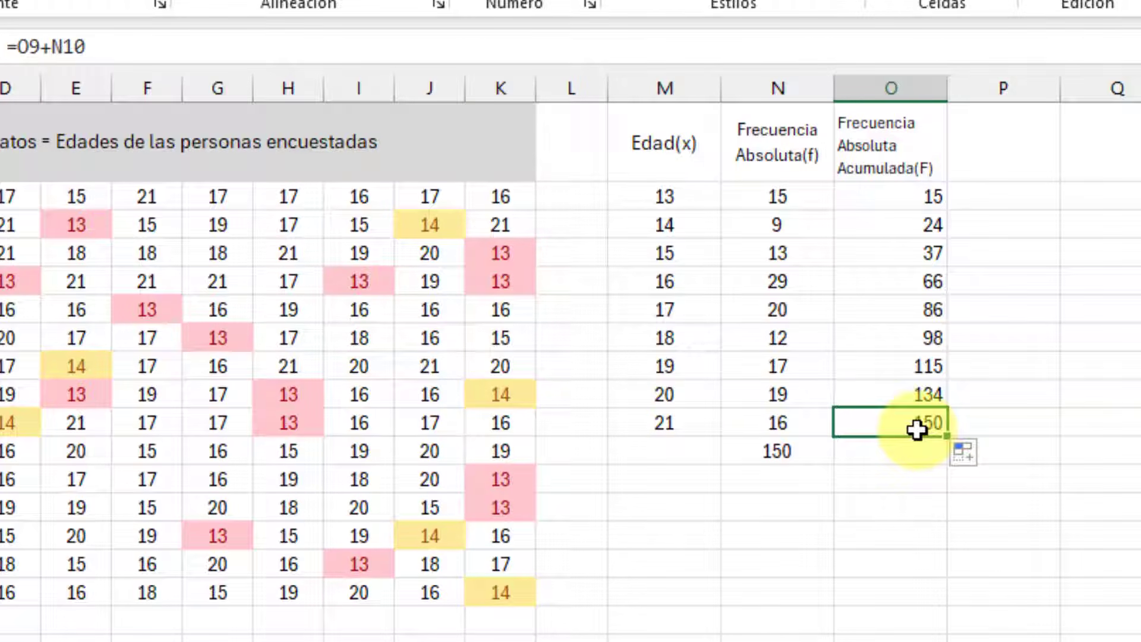
pyautogui.click(935, 223)
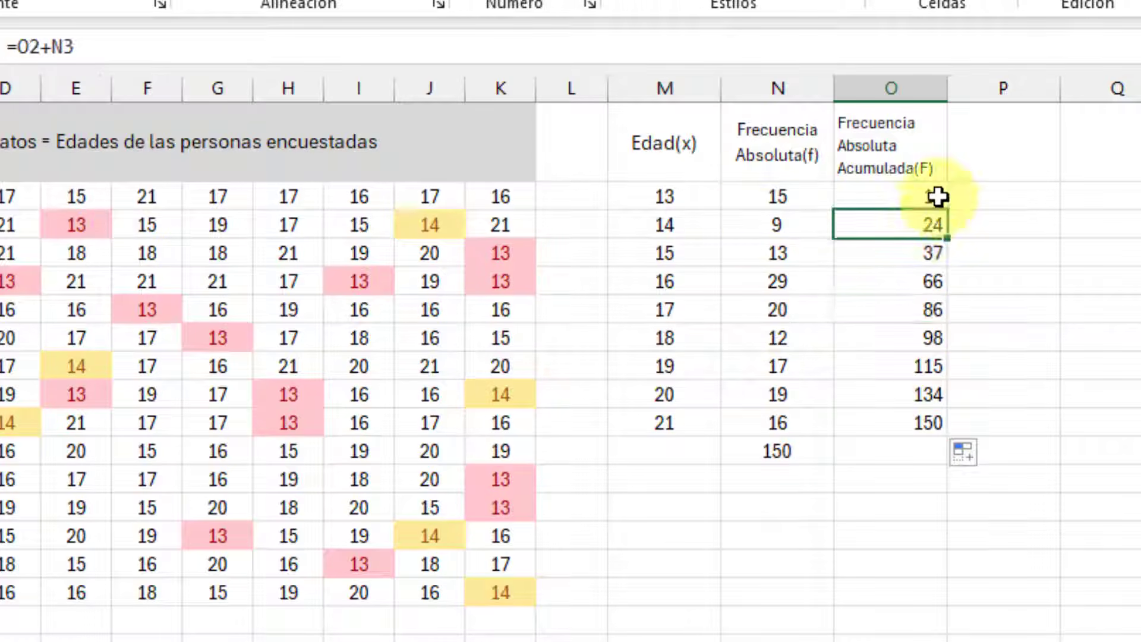
pyautogui.click(918, 256)
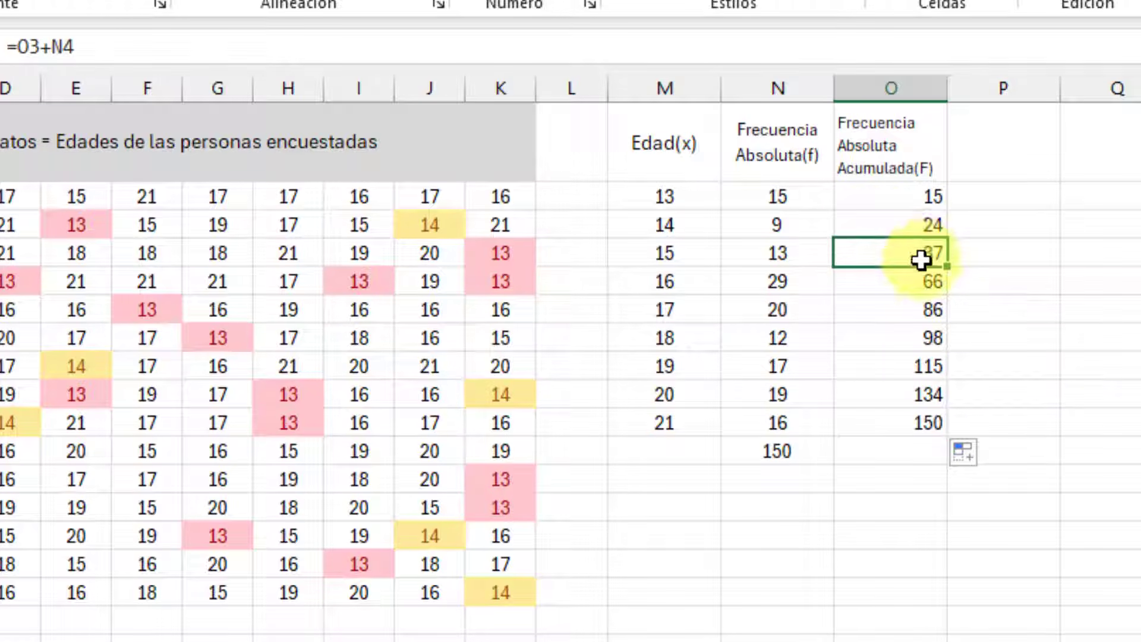
pyautogui.click(924, 224)
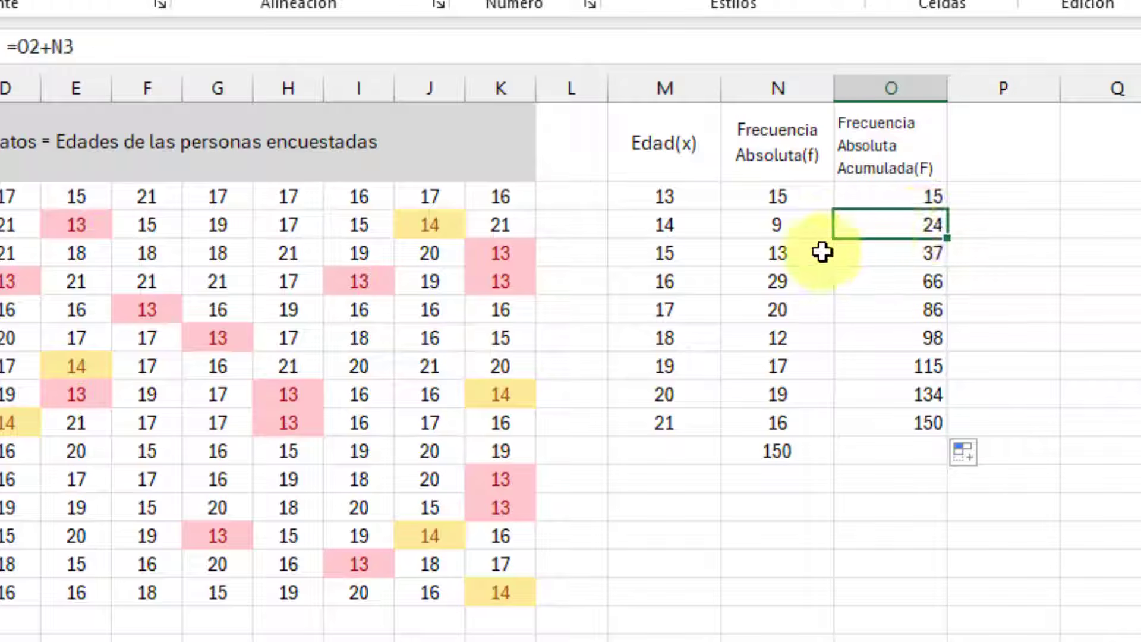
pyautogui.click(930, 252)
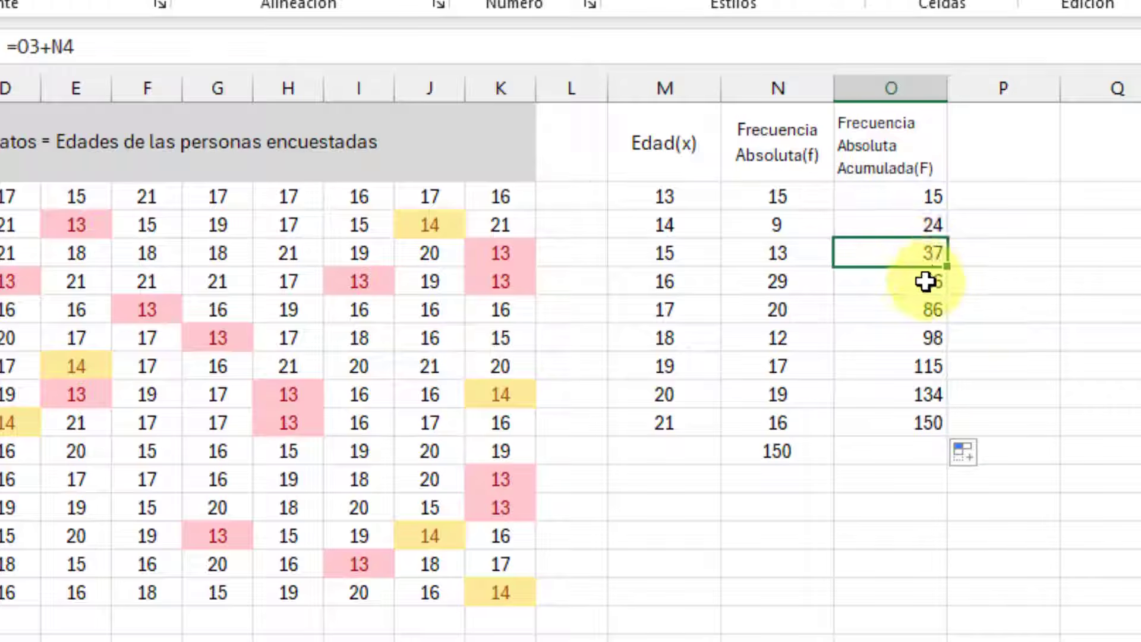
pyautogui.click(925, 281)
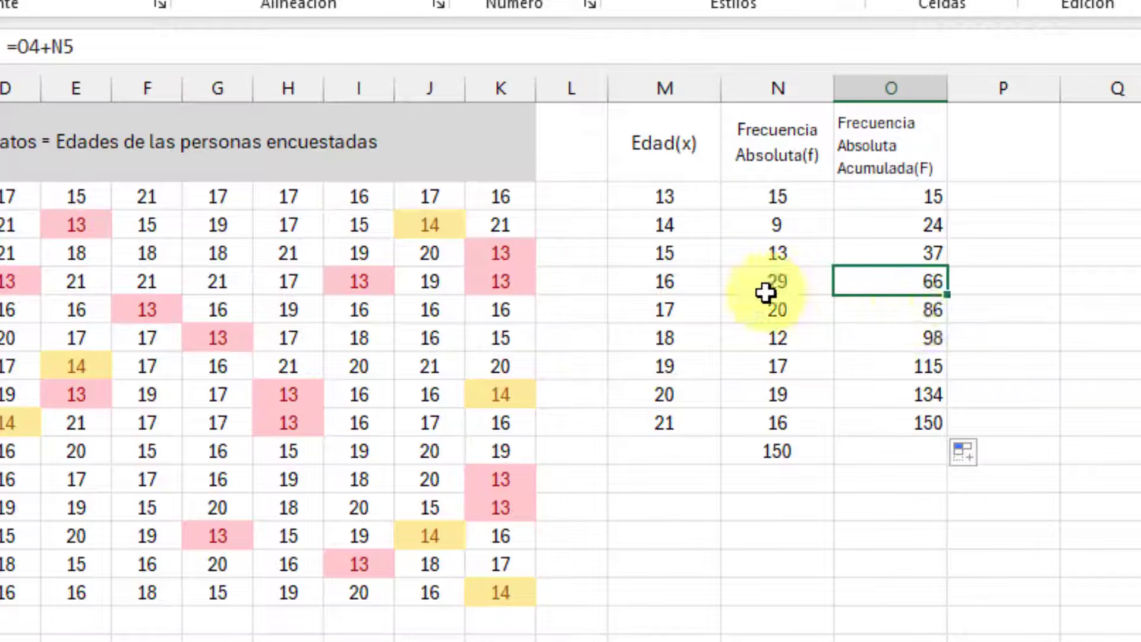
pyautogui.click(900, 310)
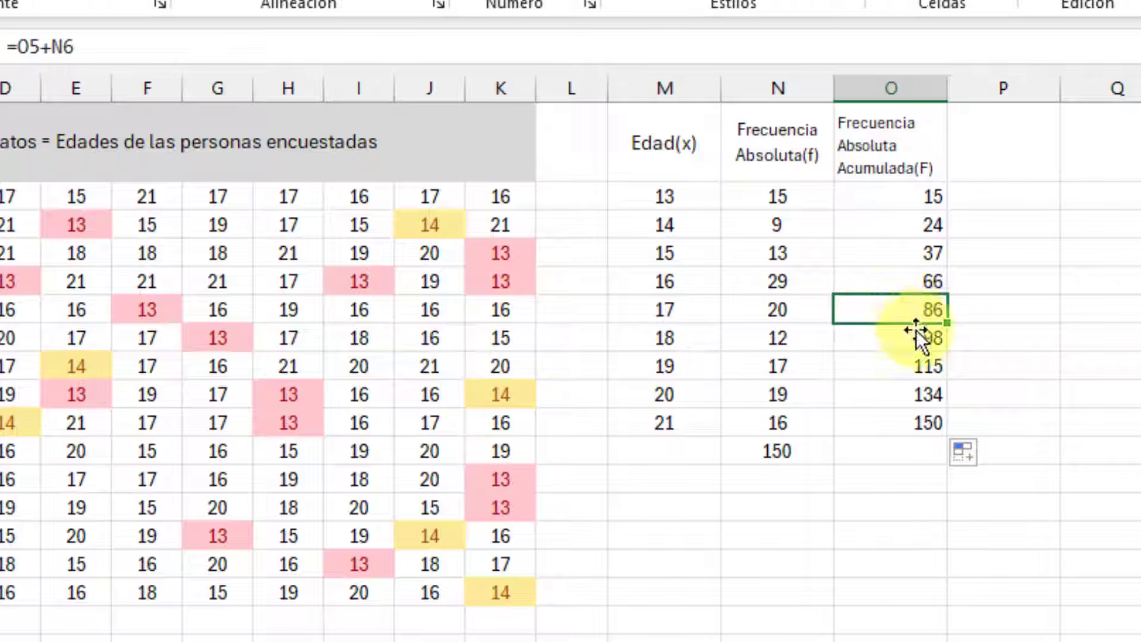
pyautogui.click(909, 425)
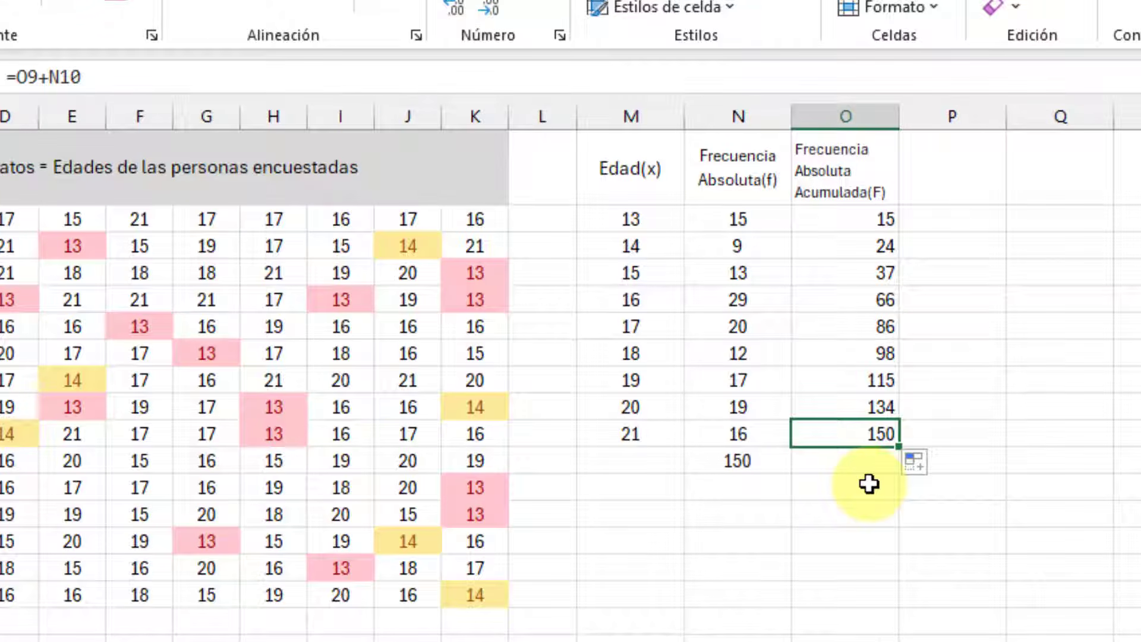
# Enter the column header "Frecuencia Relativa(fr)" in P1
pyautogui.click(950, 161)
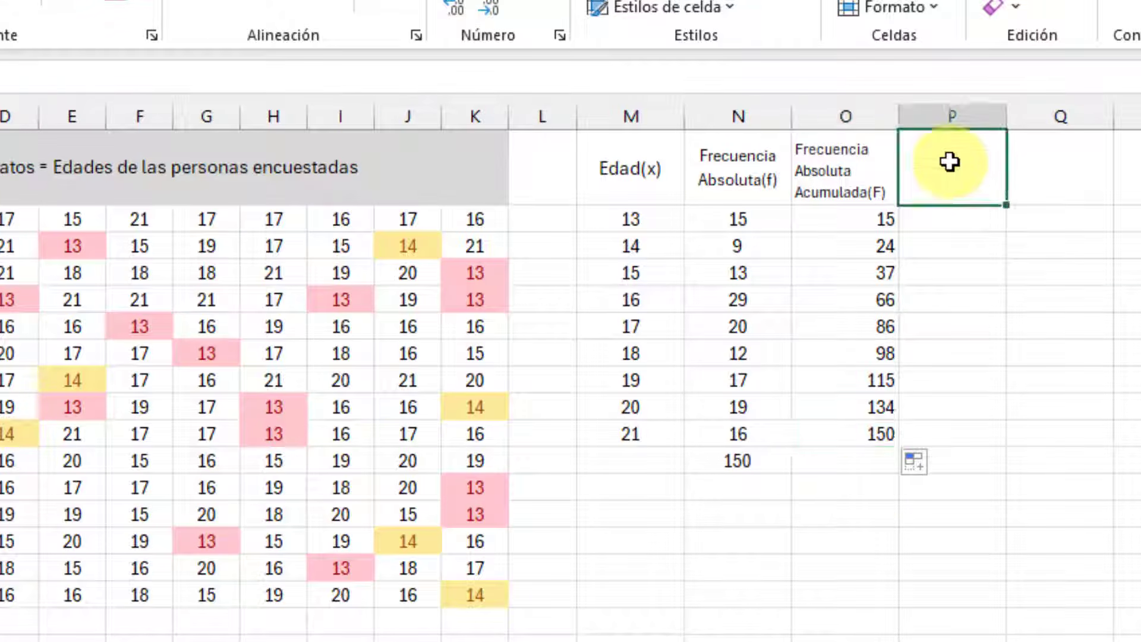
pyautogui.write('Frecuencia Relativa(fr)')
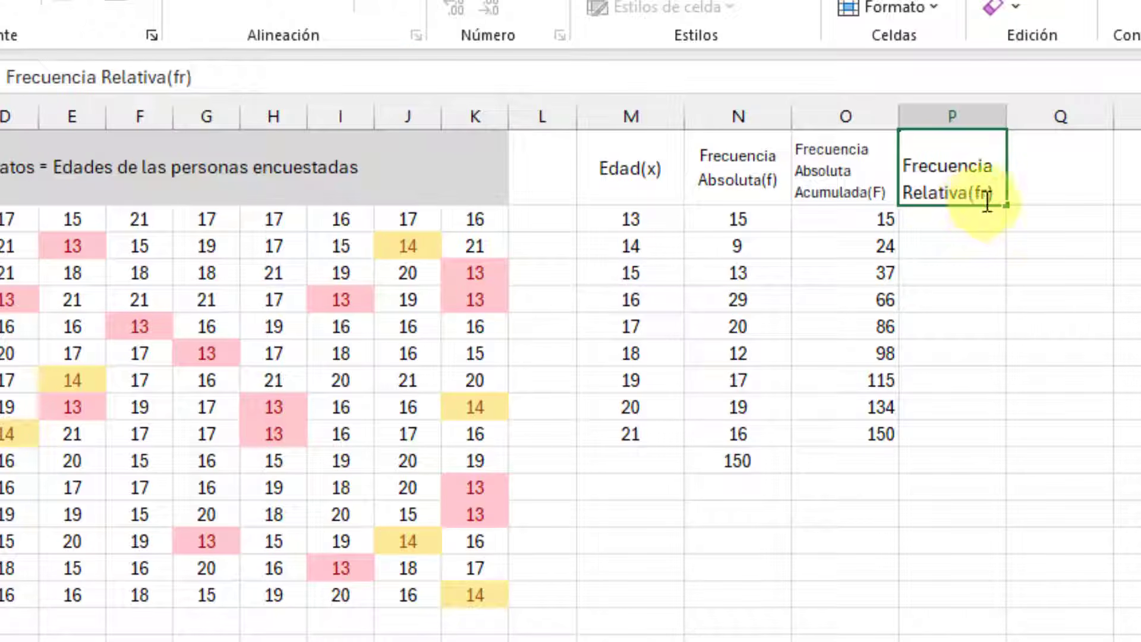
pyautogui.press('Return')
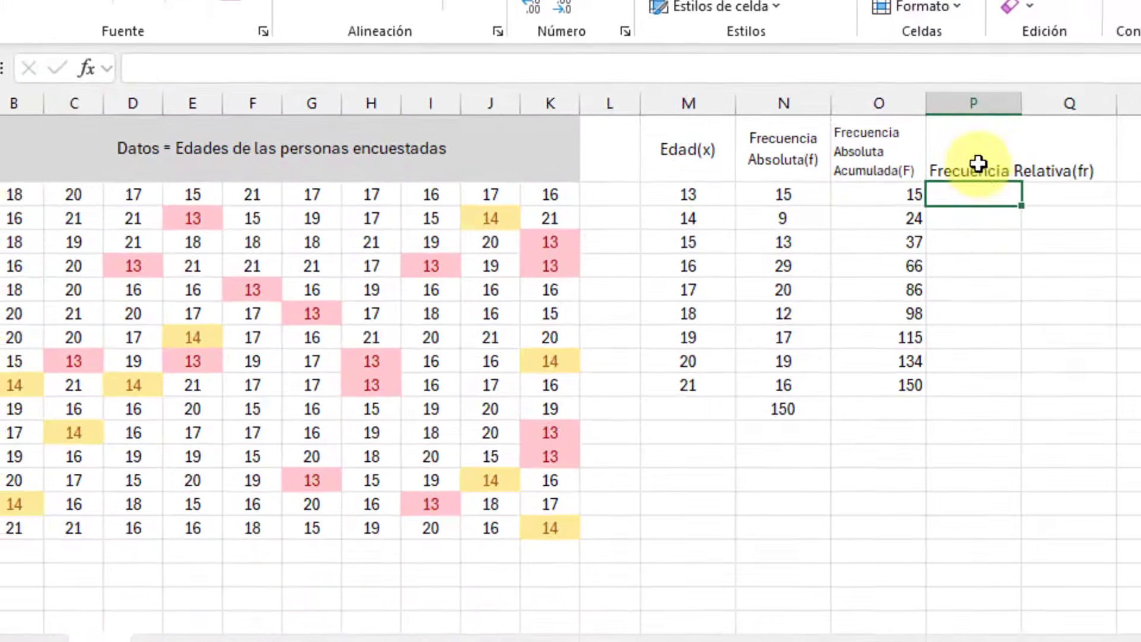
# Wrap the header text in P1 and reduce its font size by one step
pyautogui.click(959, 181)
pyautogui.click(513, 58)
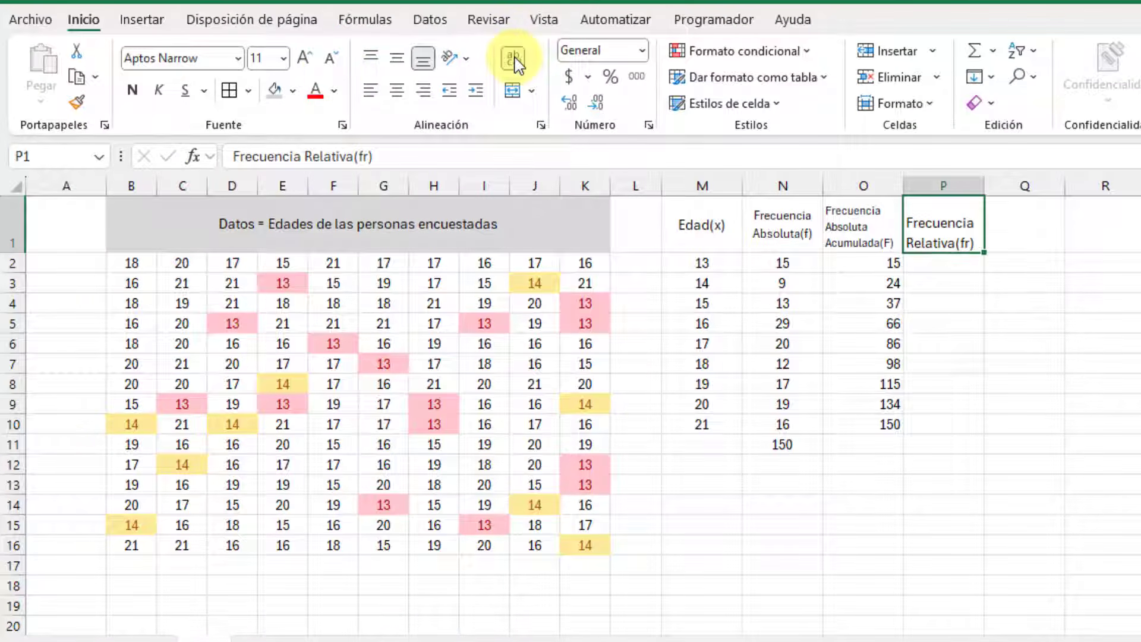
pyautogui.click(333, 60)
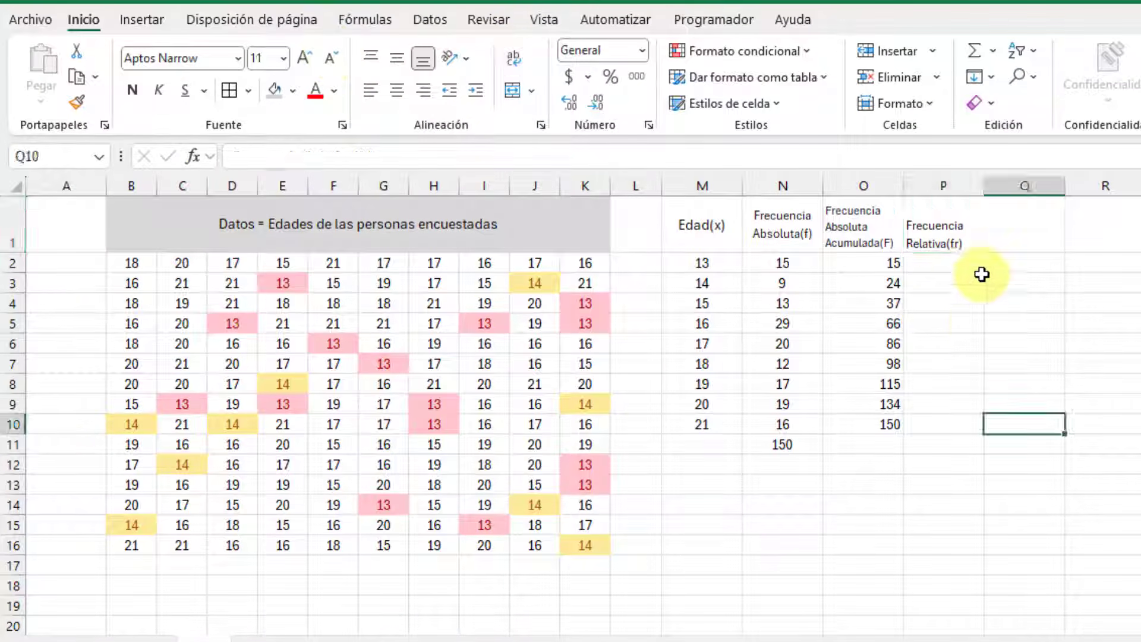
# Try the relative frequency formula =N2/150 in P2, and clear the cell
pyautogui.click(947, 265)
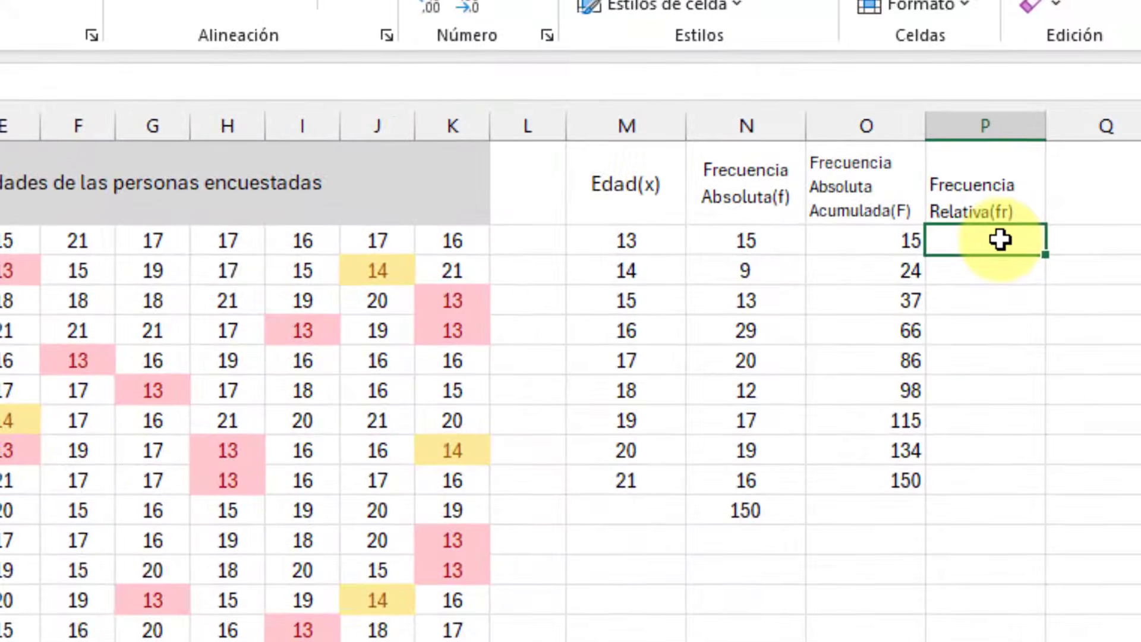
pyautogui.write('=')
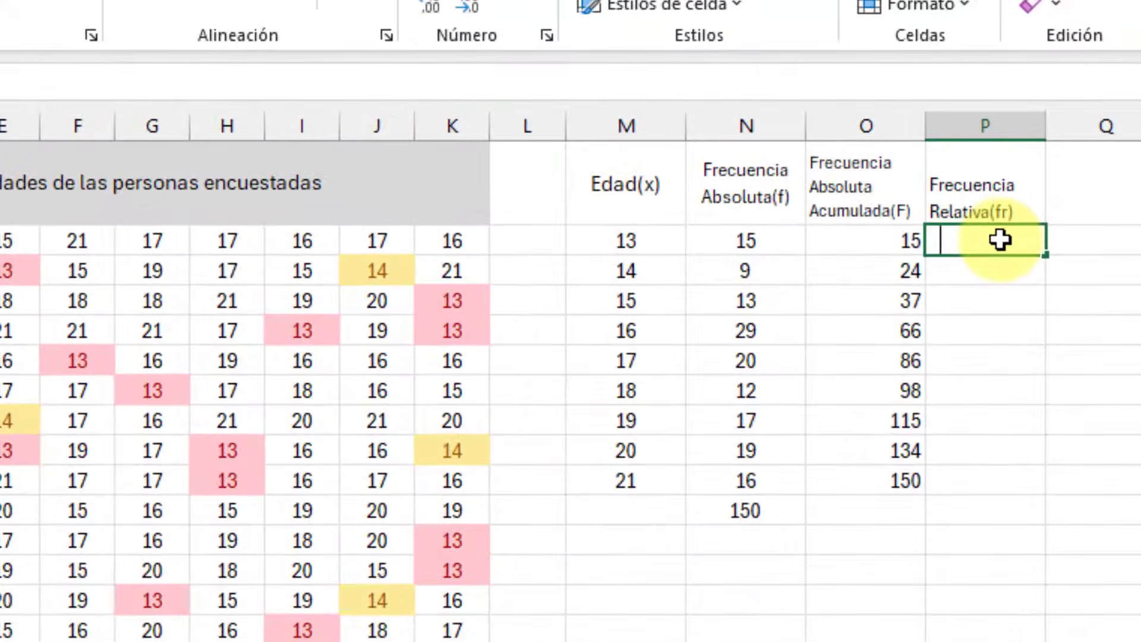
pyautogui.click(747, 244)
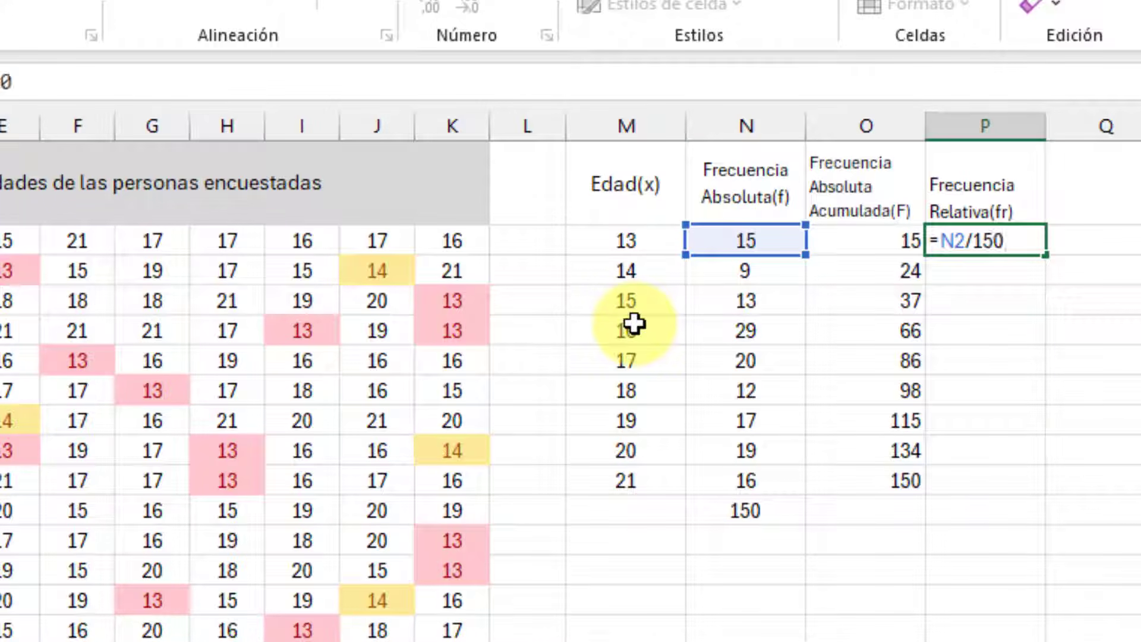
pyautogui.write('/150')
pyautogui.press('Return')
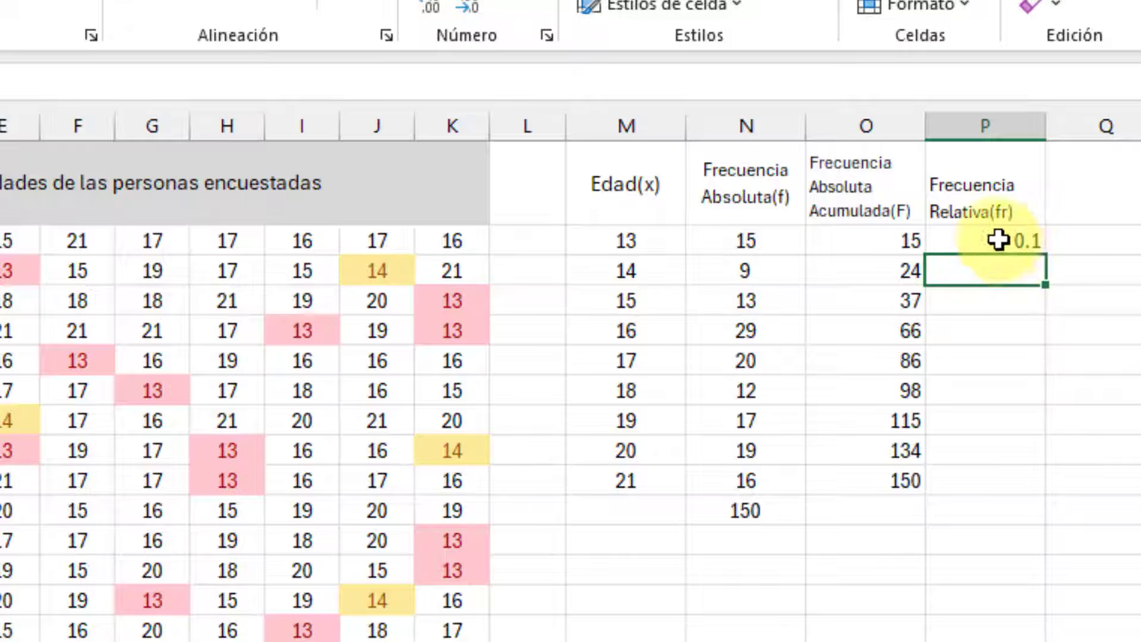
pyautogui.click(963, 240)
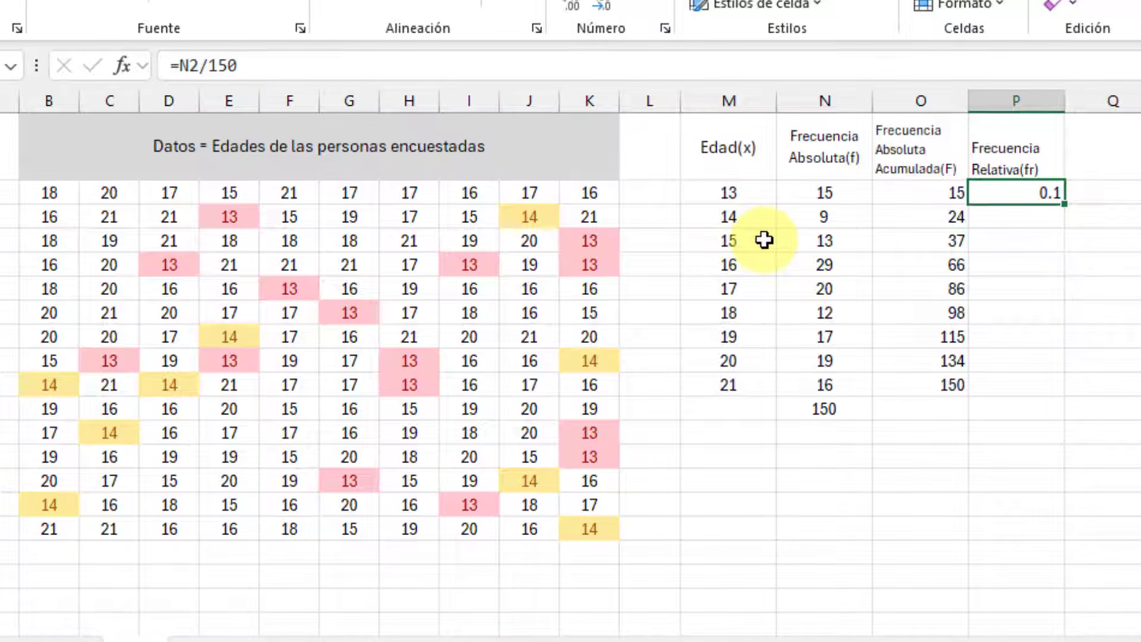
pyautogui.press('Delete')
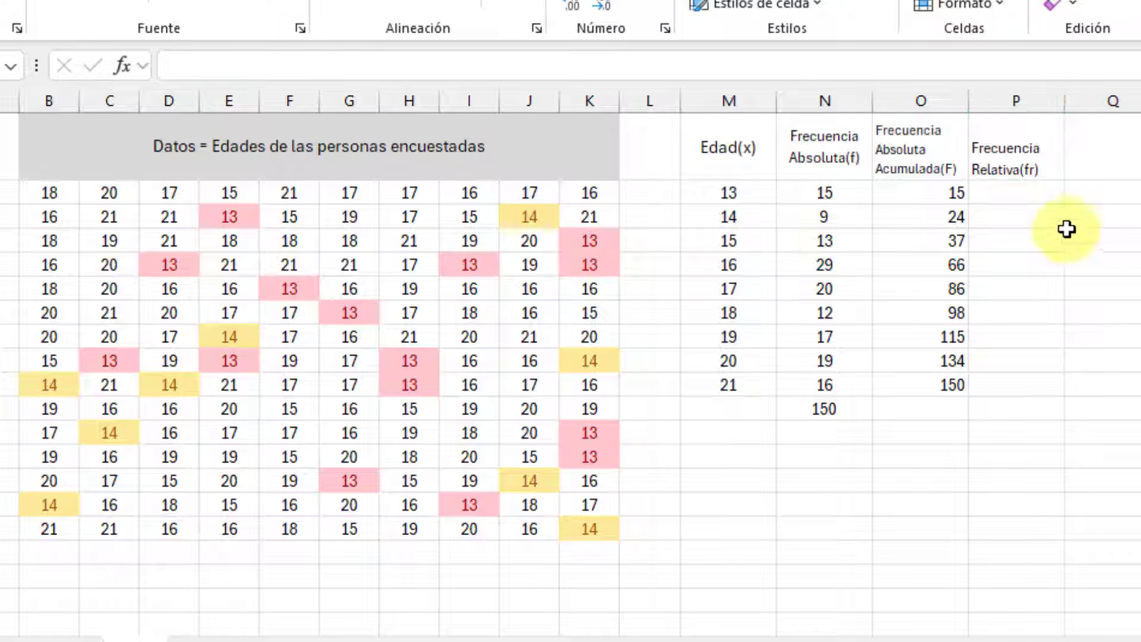
# Enter the formula =N2/$N$11 in P2, with the reference to the total made absolute
pyautogui.write('=')
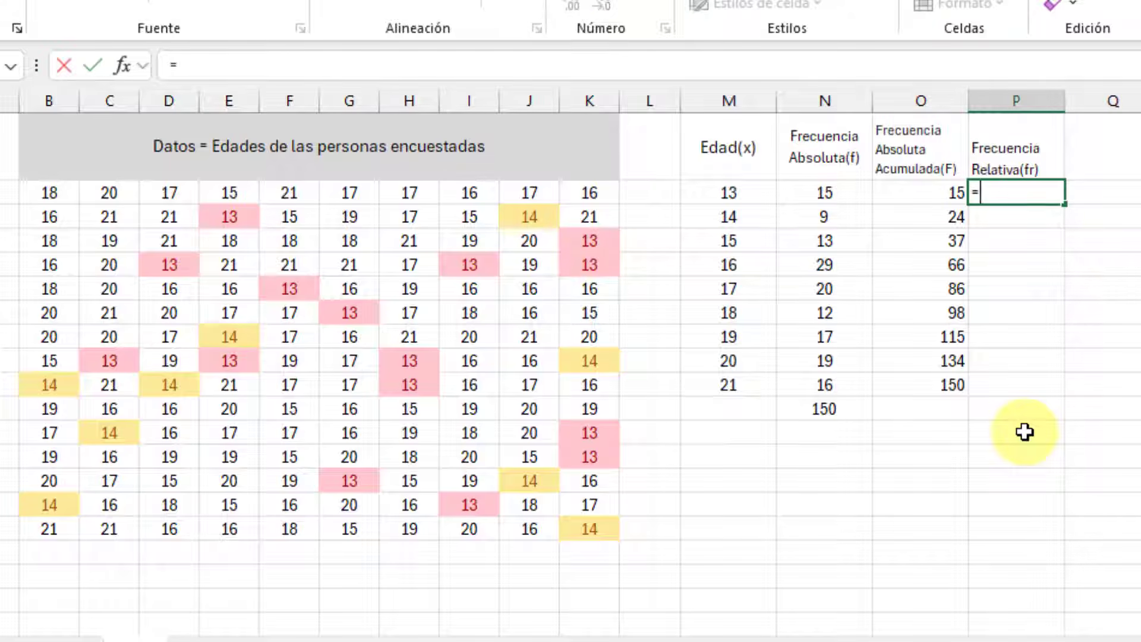
pyautogui.click(829, 190)
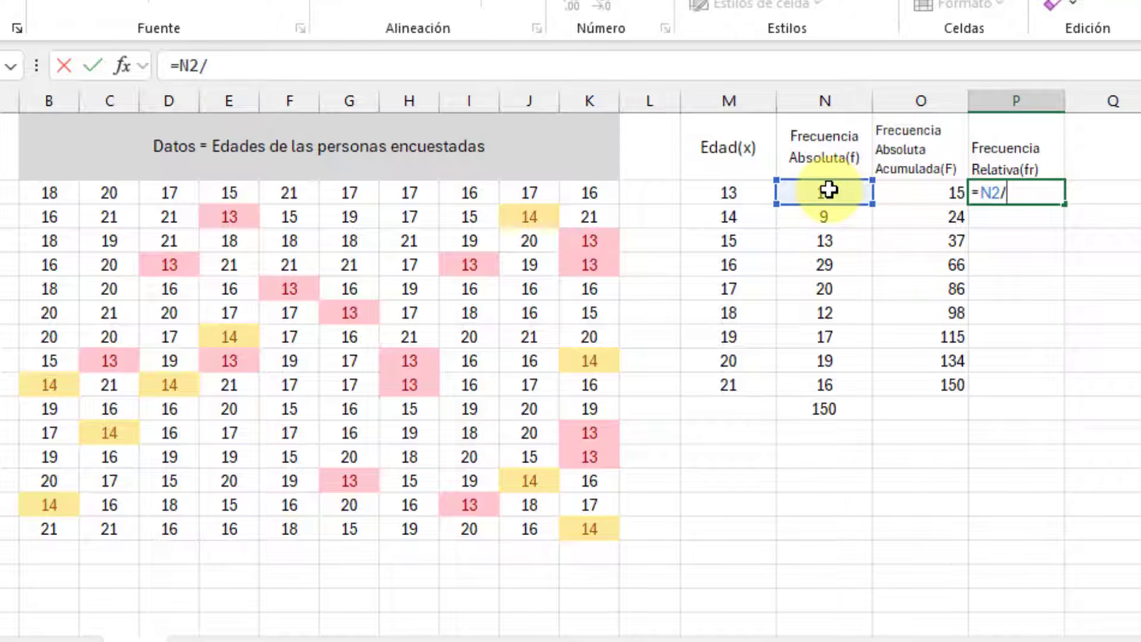
pyautogui.write('/')
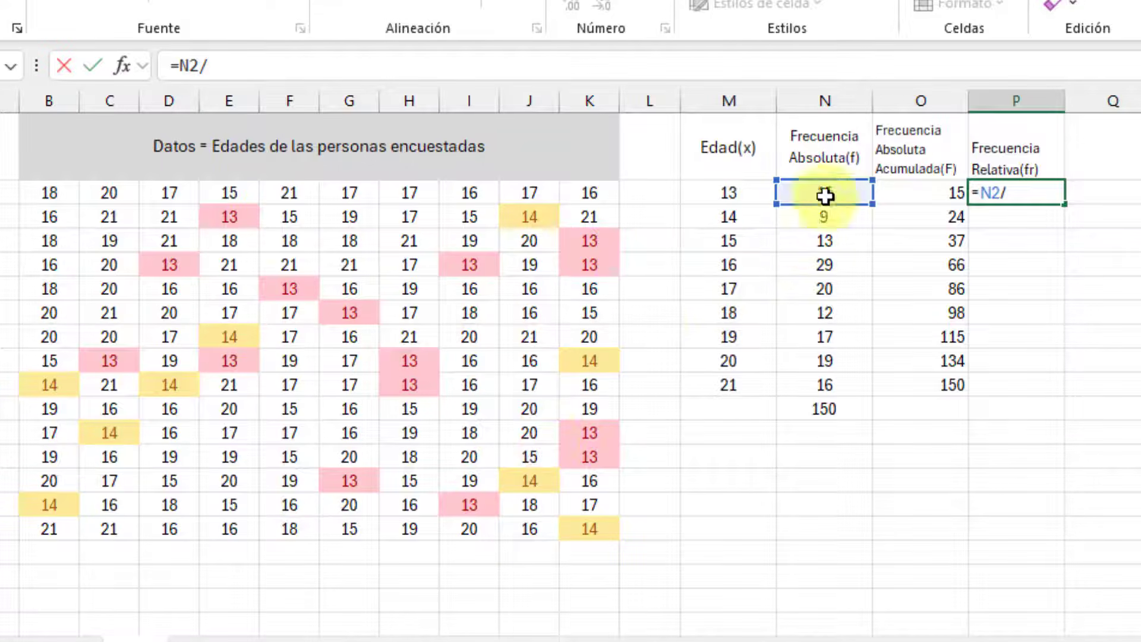
pyautogui.click(831, 414)
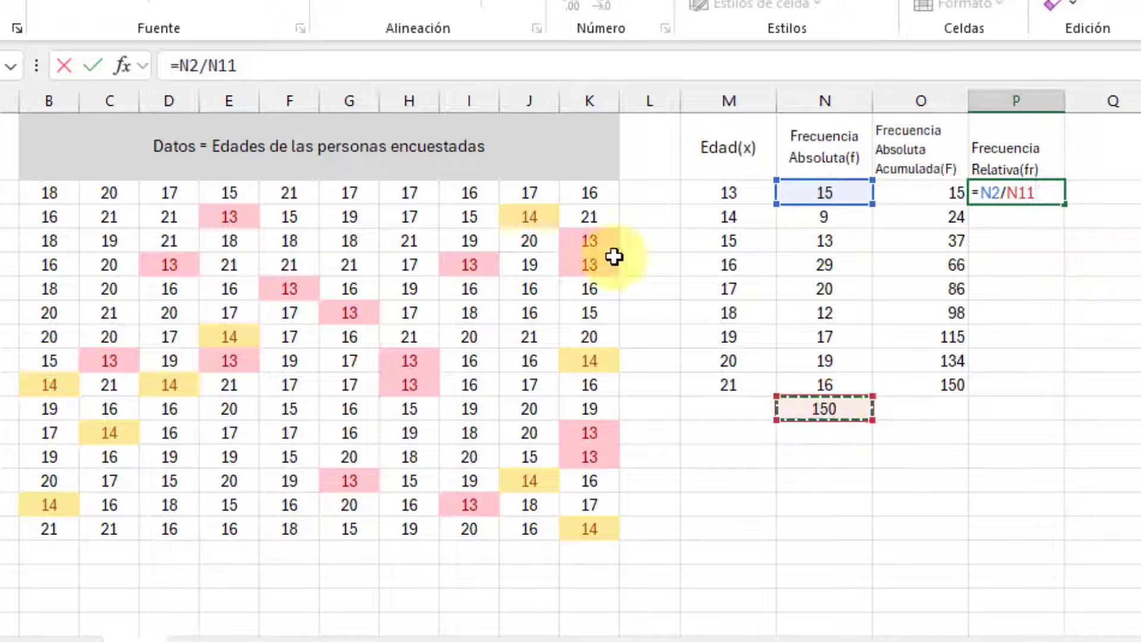
pyautogui.click(207, 64)
pyautogui.press('F4')
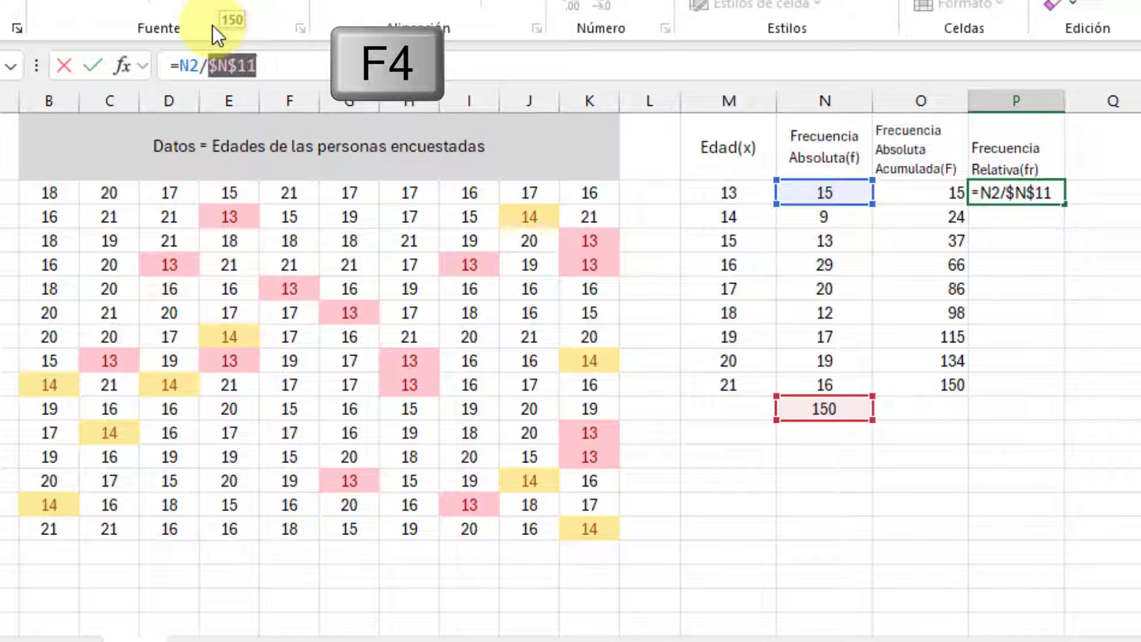
pyautogui.press('Return')
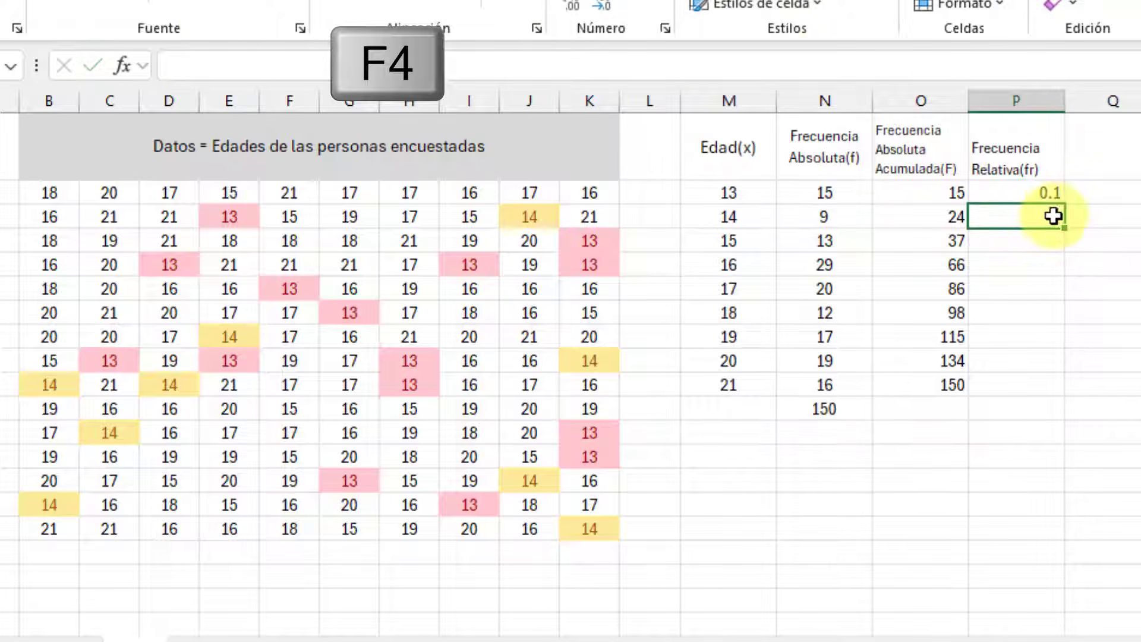
# Fill the relative frequency formula from P2 down to P10 and show the values with three decimals
pyautogui.click(1011, 190)
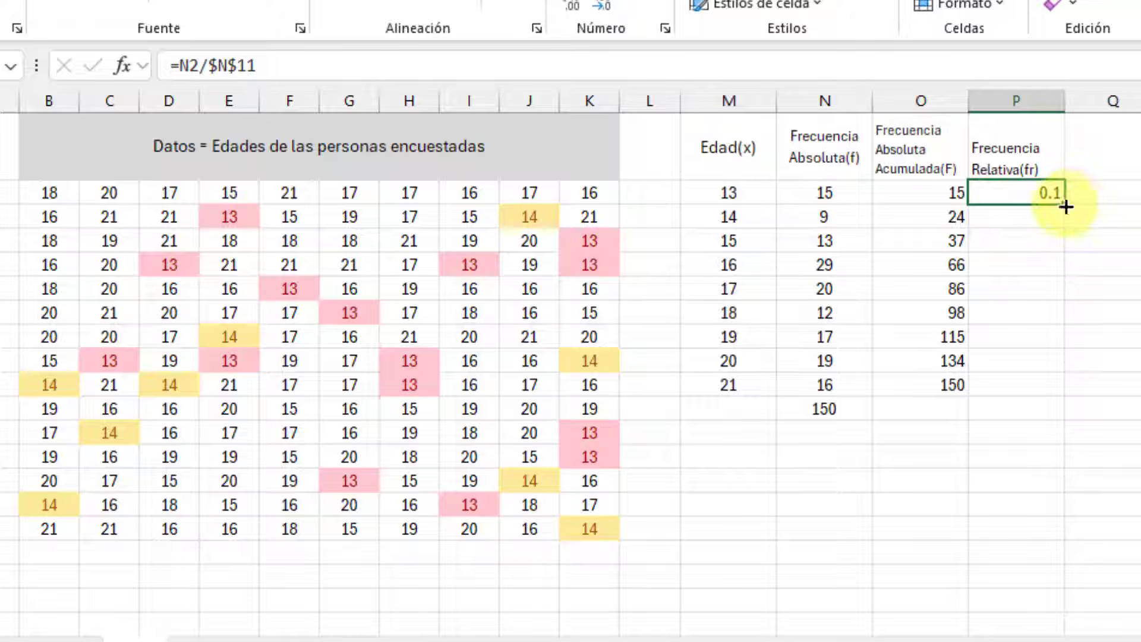
pyautogui.moveTo(1063, 222); pyautogui.dragTo(1051, 394)
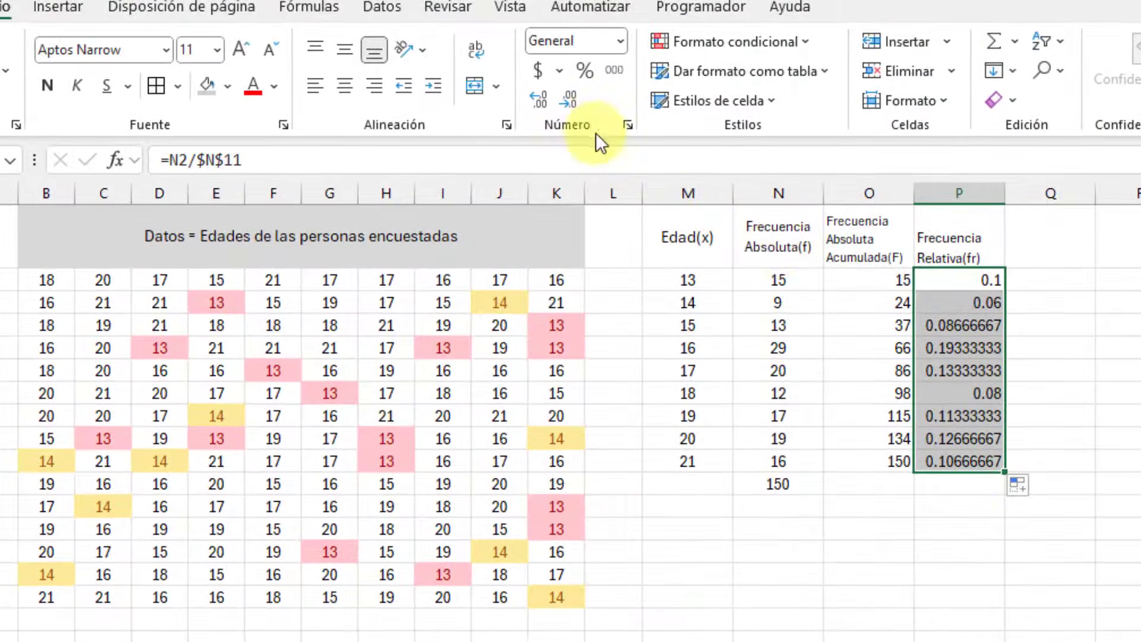
pyautogui.click(566, 102)
pyautogui.click(540, 101)
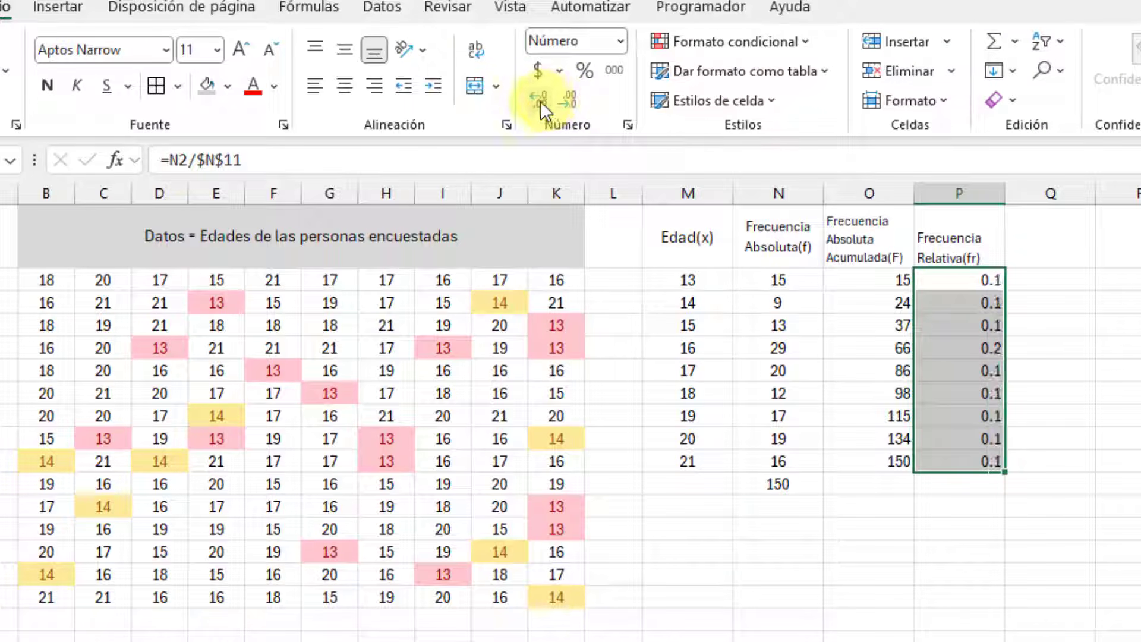
pyautogui.click(540, 101)
pyautogui.click(540, 101)
pyautogui.click(540, 101)
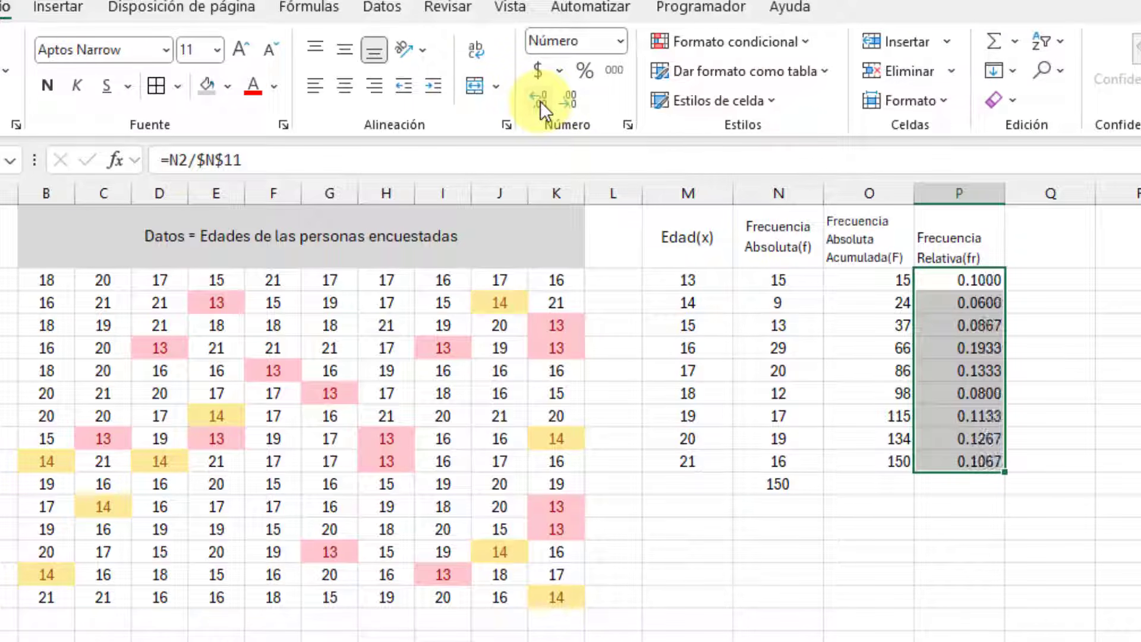
pyautogui.click(566, 98)
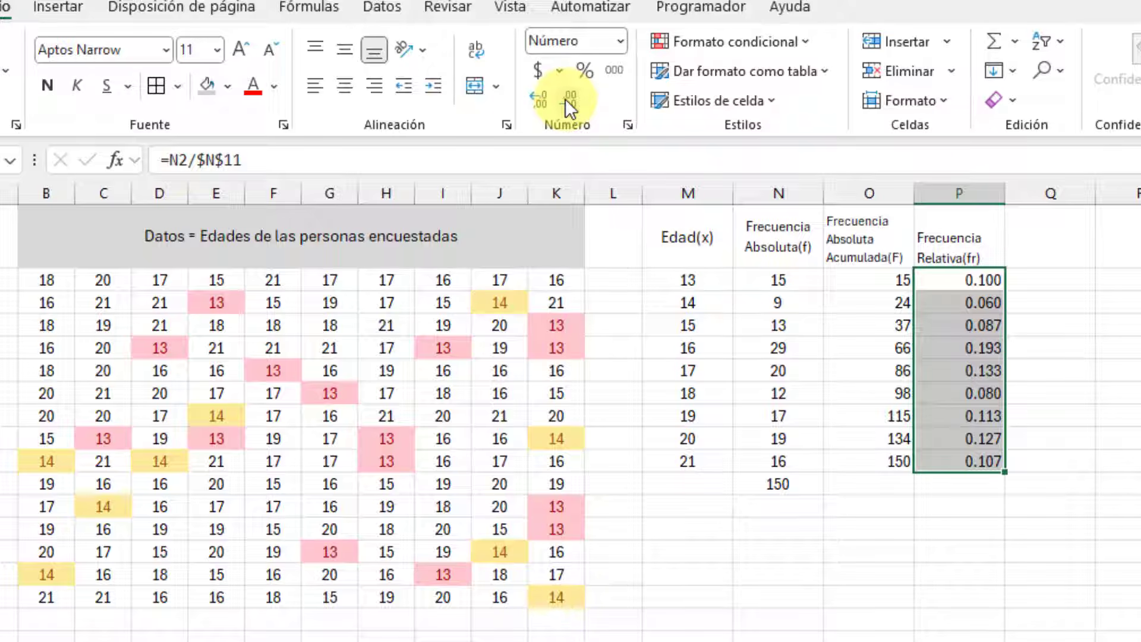
# Centre the relative frequencies in P2:P10 both horizontally and vertically
pyautogui.click(345, 83)
pyautogui.click(344, 49)
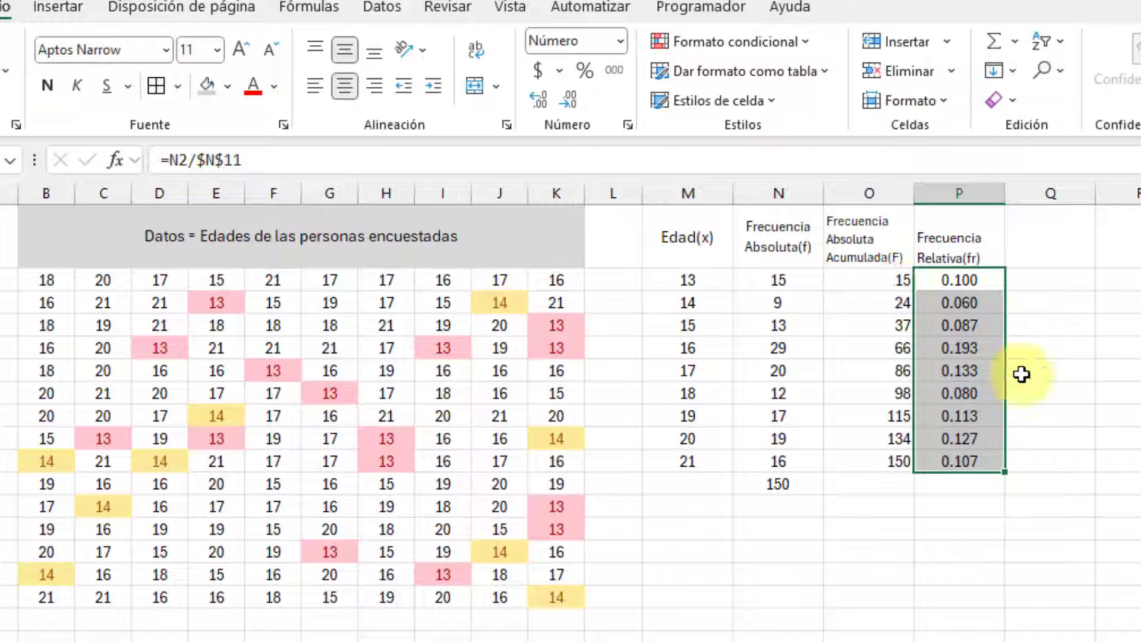
pyautogui.click(986, 483)
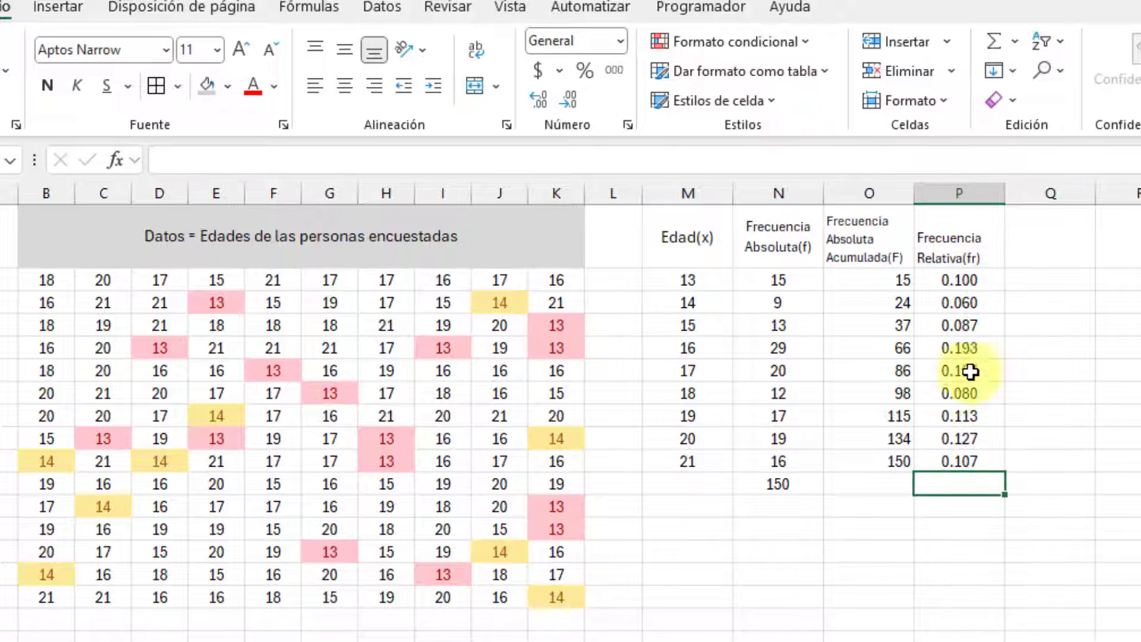
# Add the sum of the relative frequencies P2:P10 in P11
pyautogui.click(975, 463)
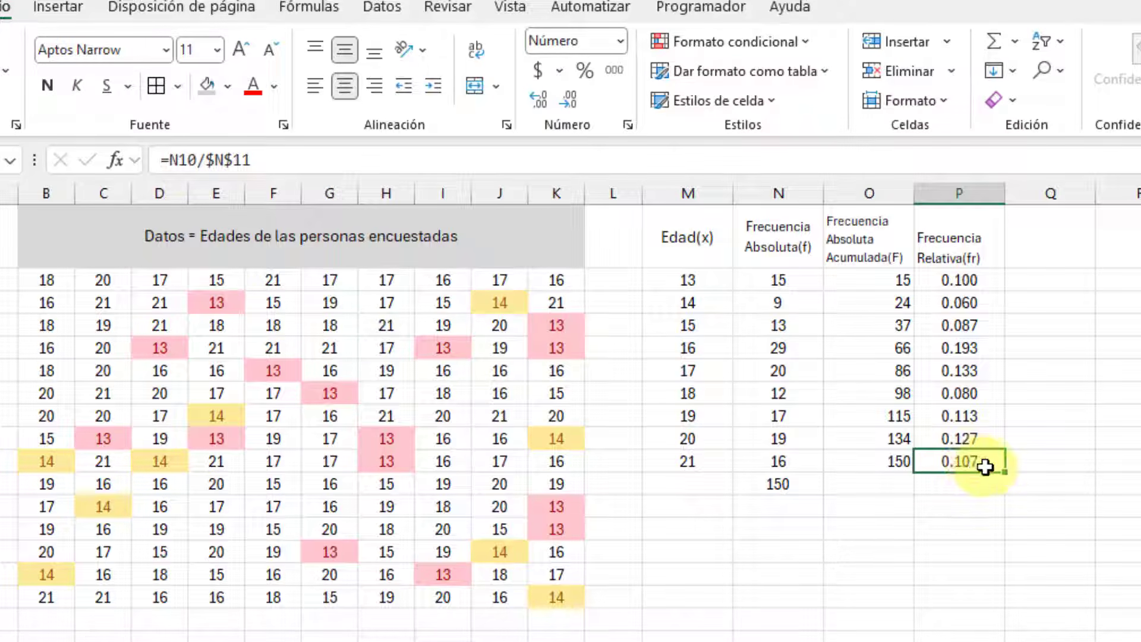
pyautogui.moveTo(984, 278); pyautogui.dragTo(983, 466)
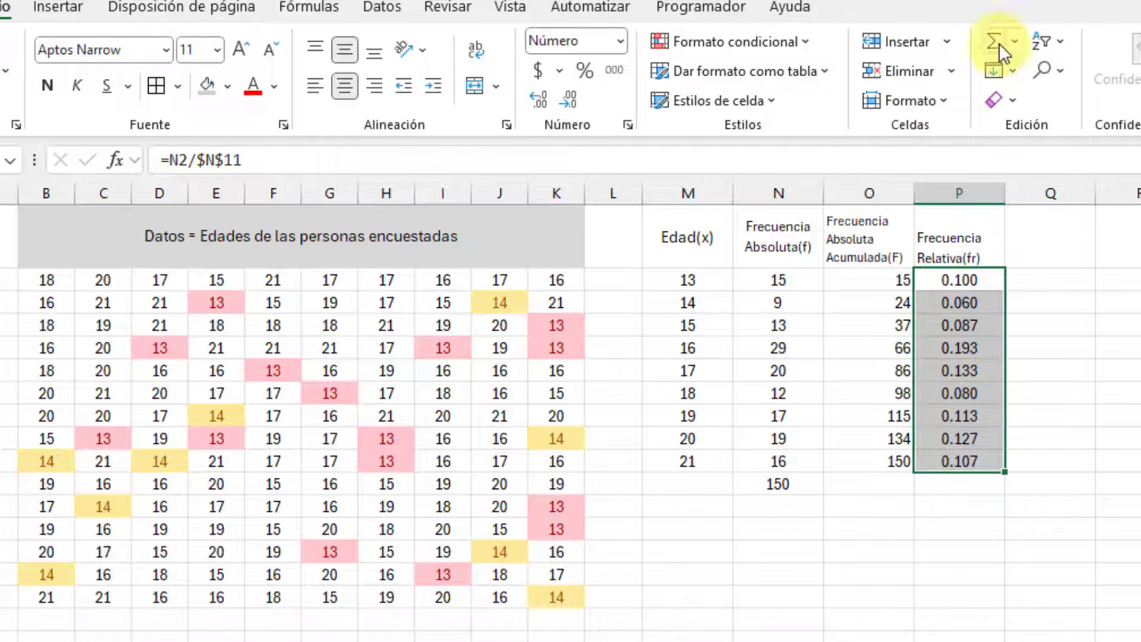
pyautogui.click(998, 43)
pyautogui.click(954, 482)
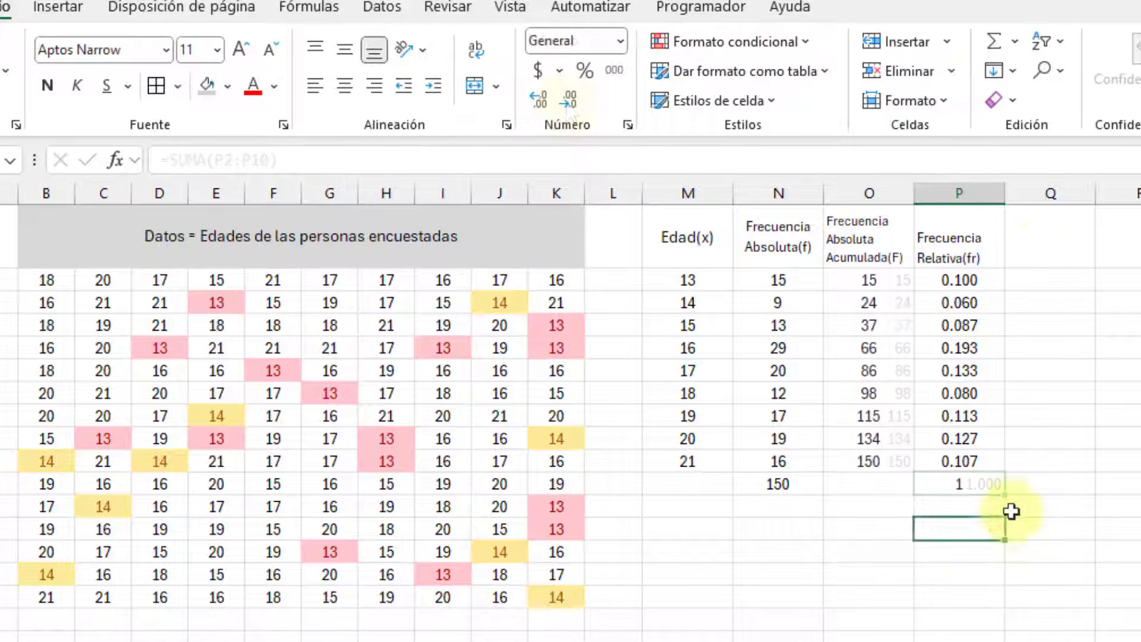
# Enter the column header "Porcentaje(%)" in Q1
pyautogui.click(1034, 241)
pyautogui.write('Porcen')
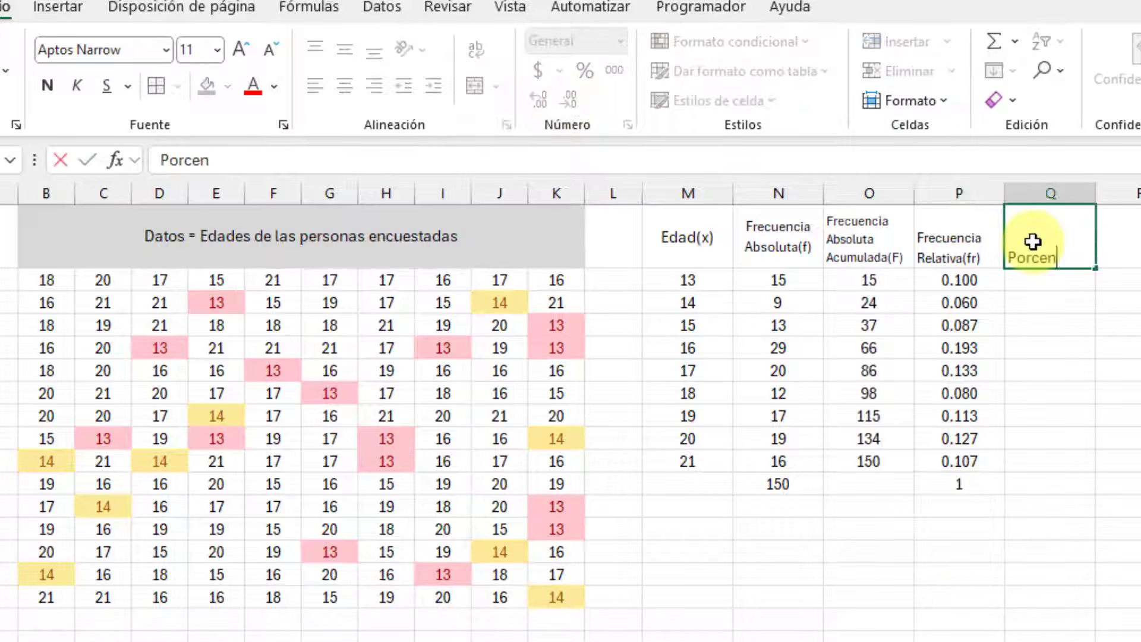
pyautogui.write('taje(%)')
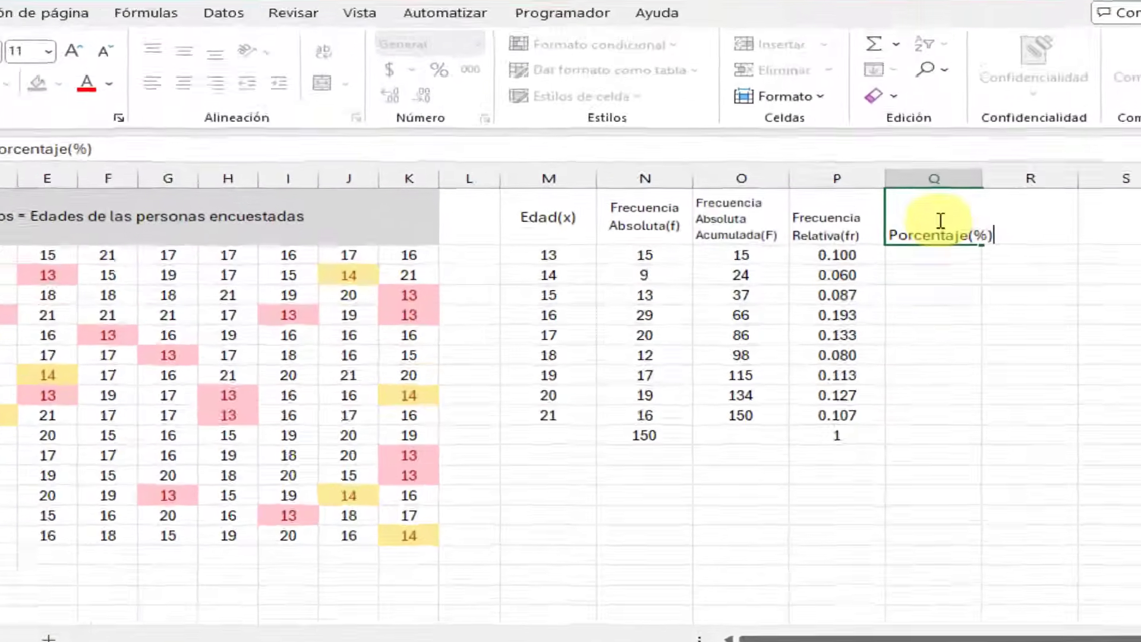
pyautogui.press('Return')
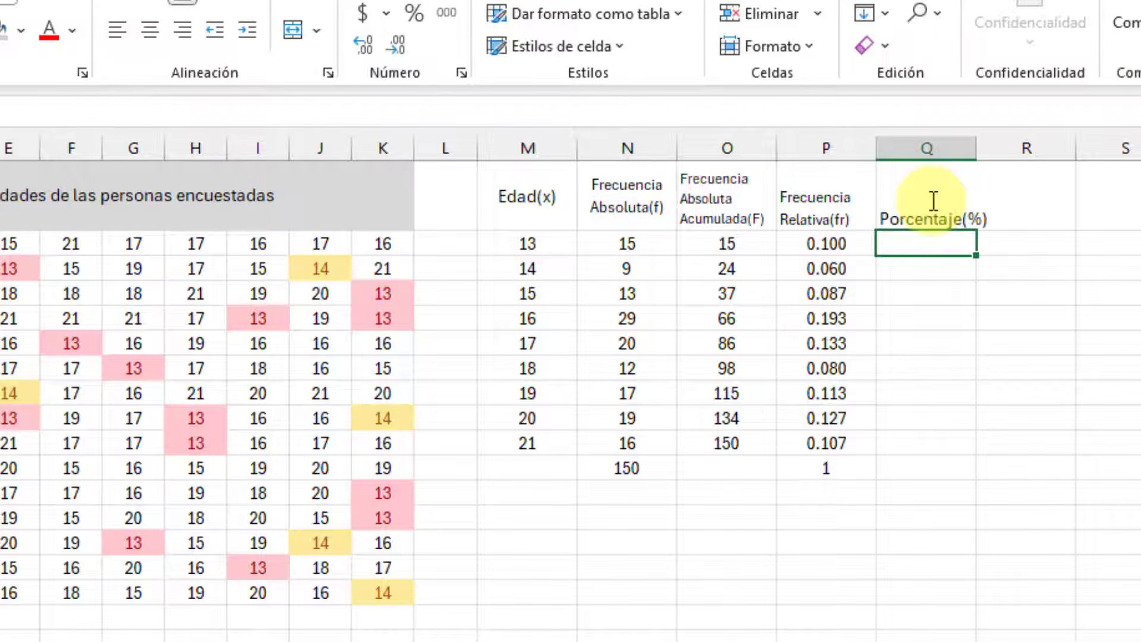
pyautogui.click(992, 267)
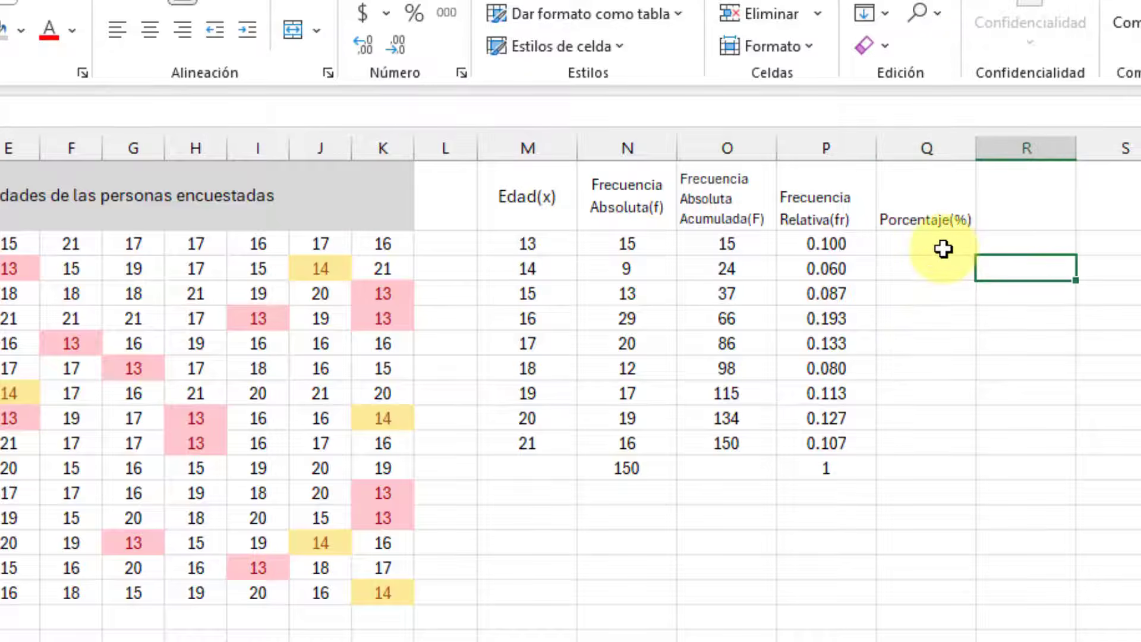
# Apply the Porcentaje number format to the empty cells Q2:Q10
pyautogui.moveTo(930, 241); pyautogui.dragTo(907, 435)
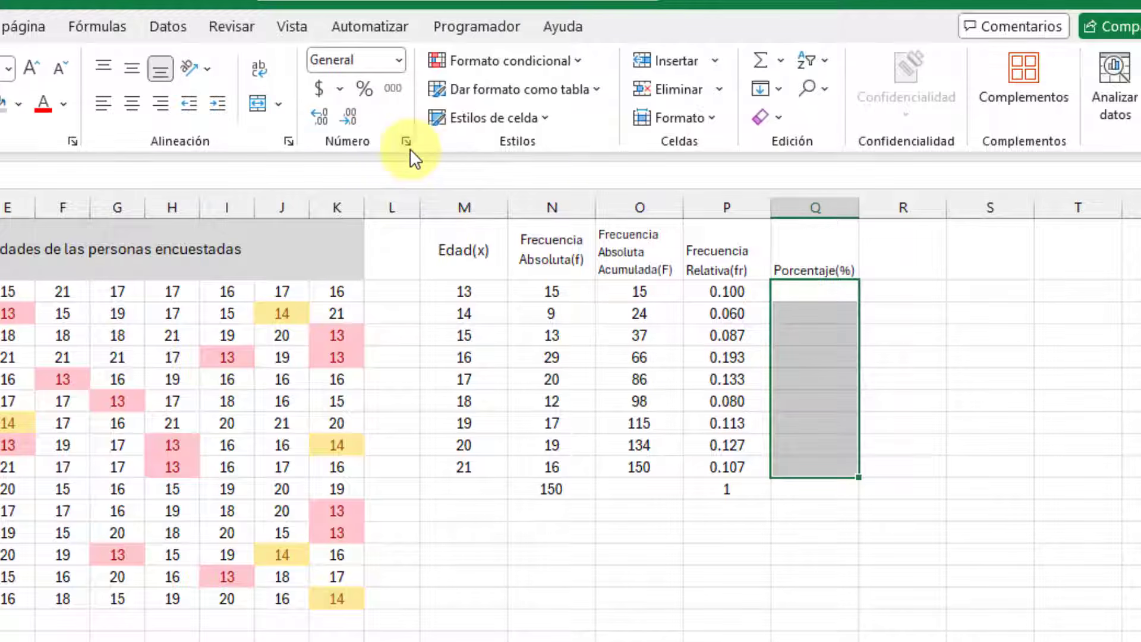
pyautogui.click(364, 89)
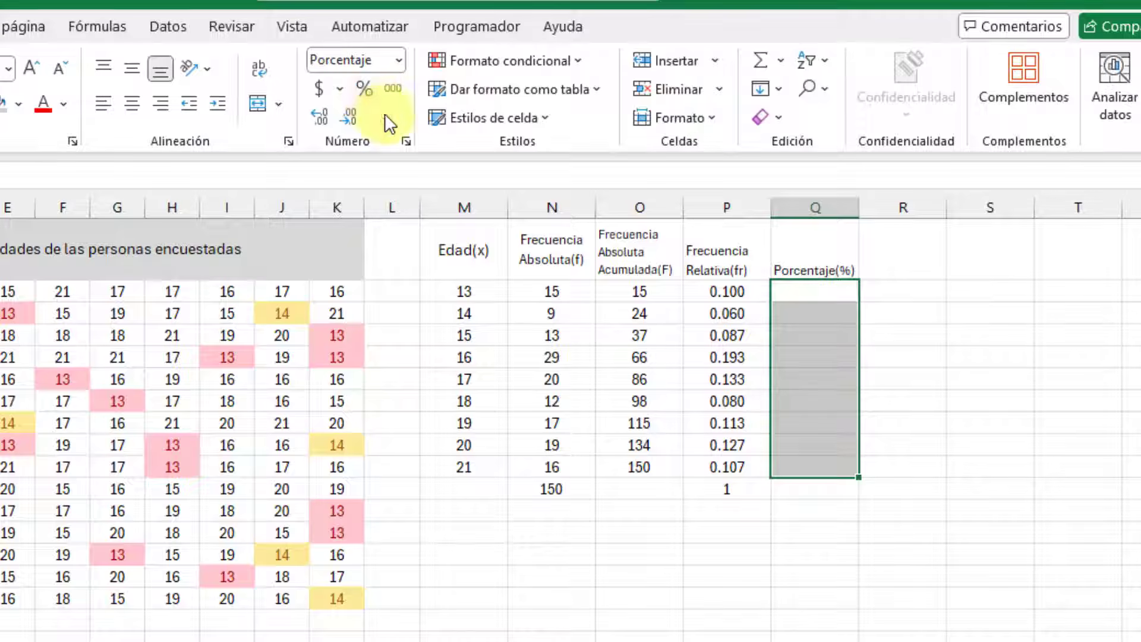
pyautogui.click(398, 60)
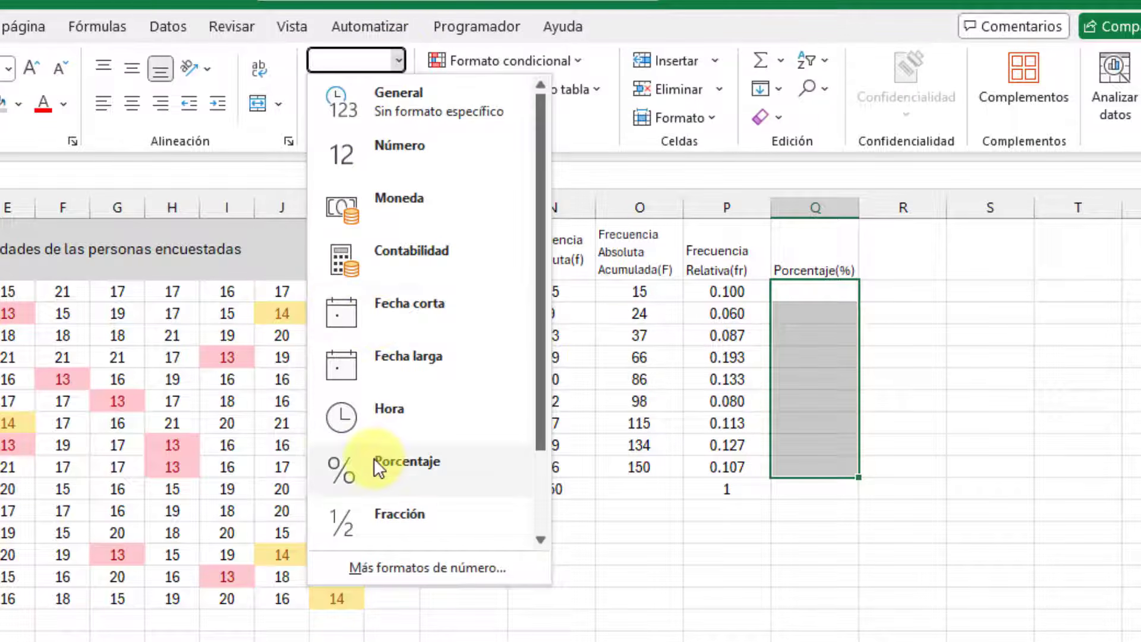
pyautogui.click(402, 460)
pyautogui.click(850, 402)
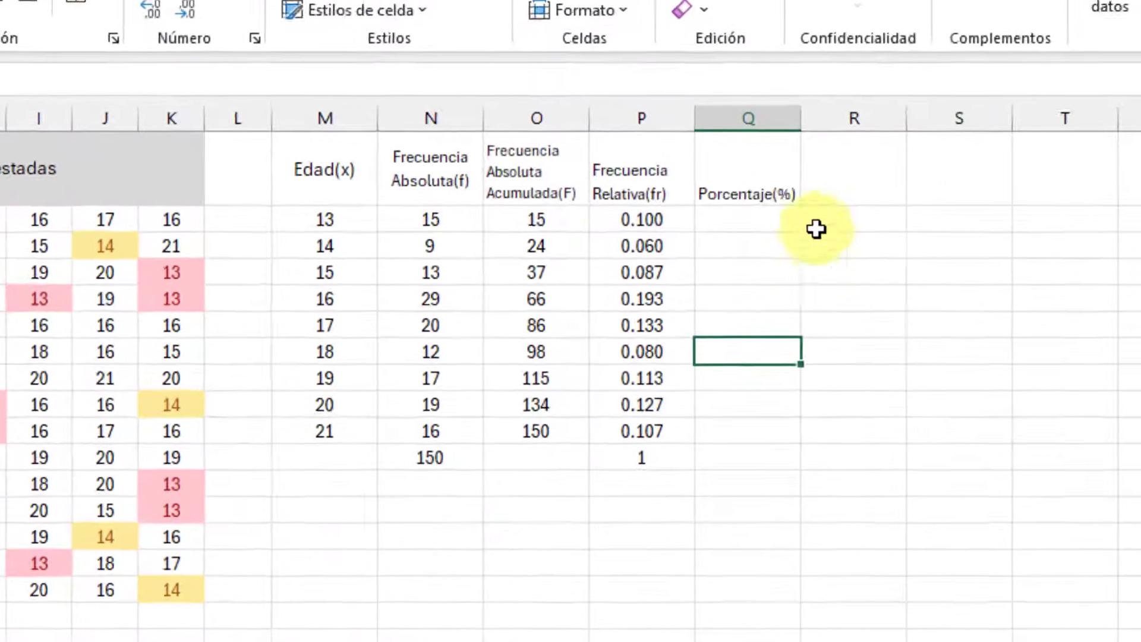
# Enter the formula =P2 in Q2 and fill it down to Q10
pyautogui.click(755, 220)
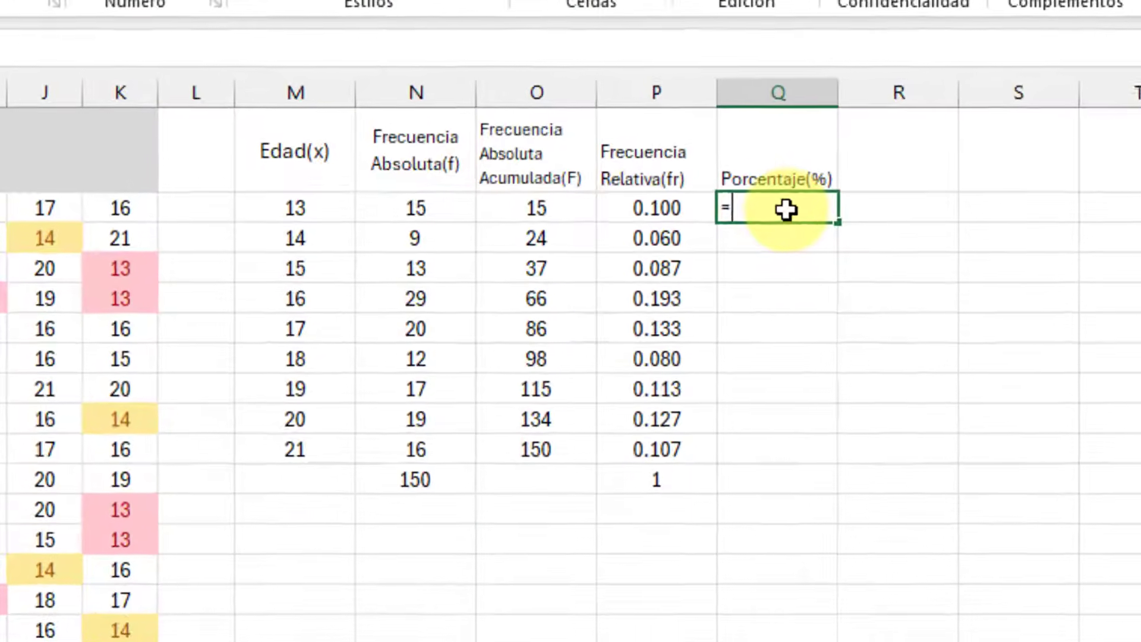
pyautogui.click(673, 223)
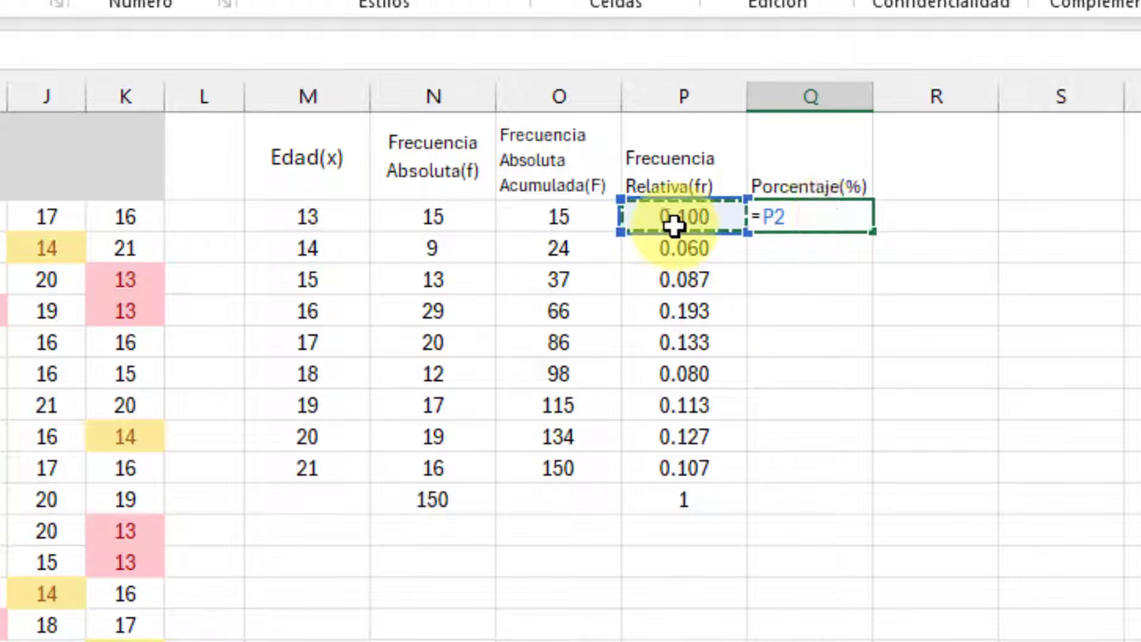
pyautogui.press('Return')
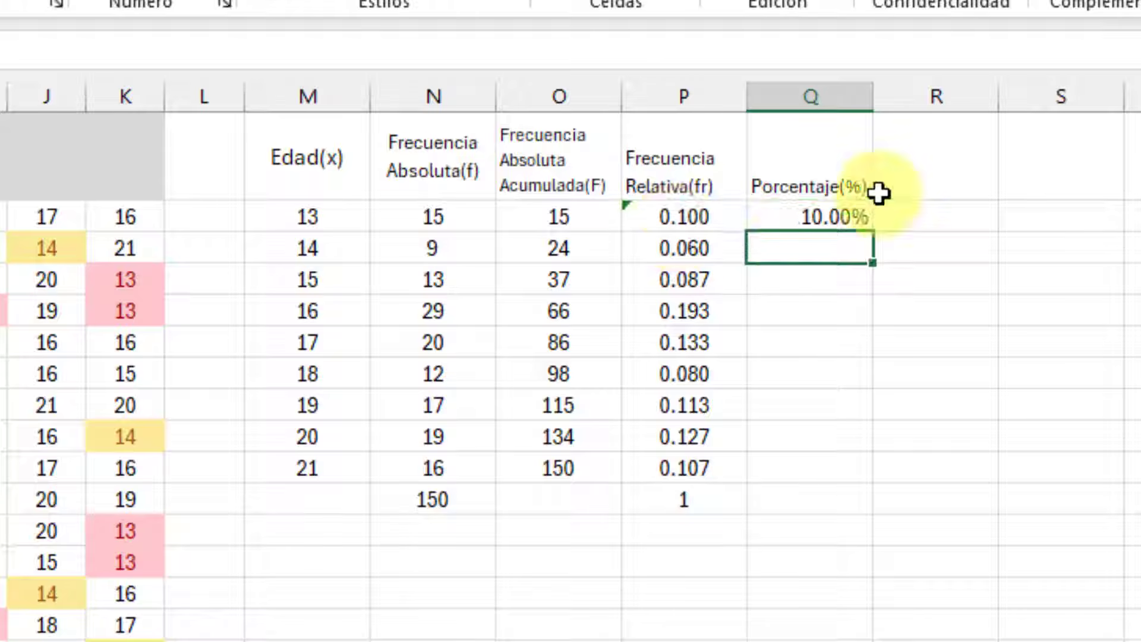
pyautogui.click(844, 221)
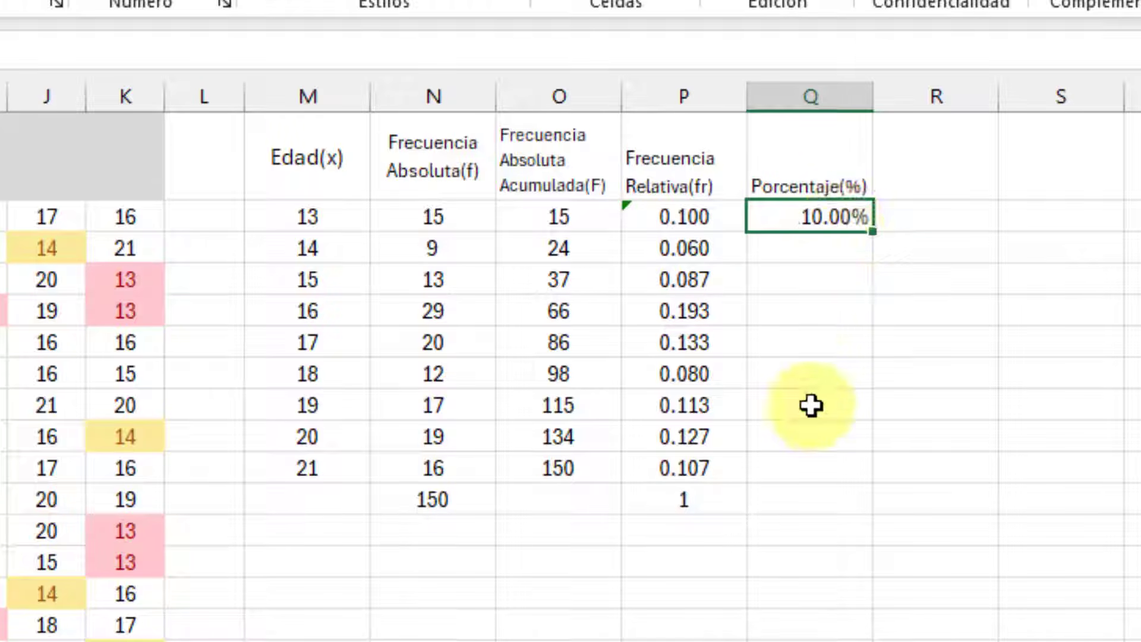
pyautogui.moveTo(875, 236); pyautogui.dragTo(858, 480)
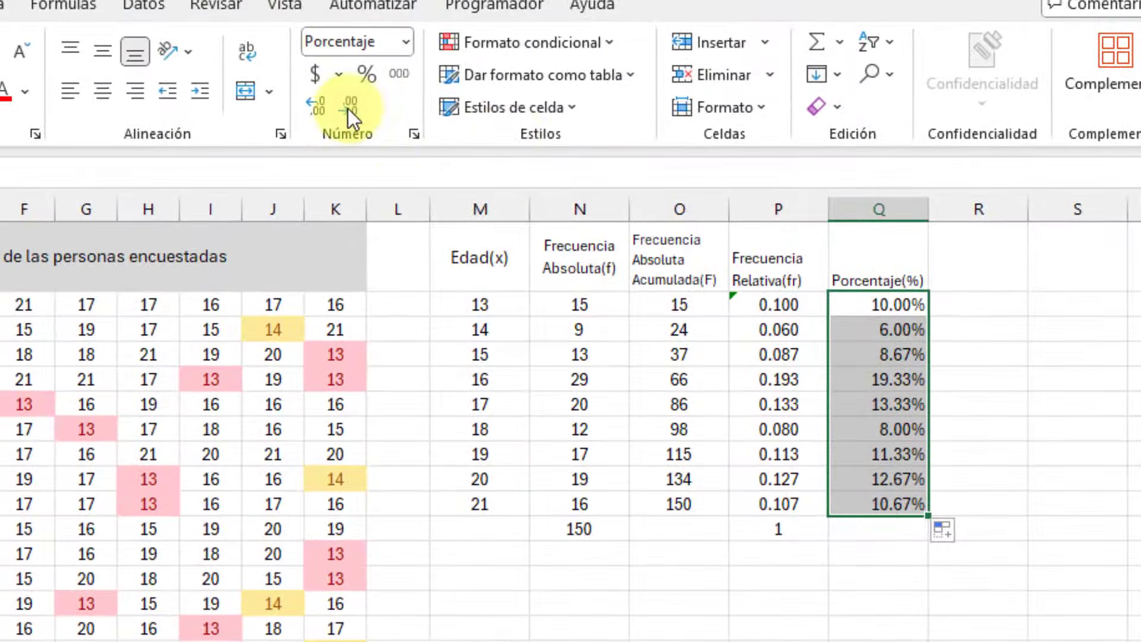
# Show the percentages in Q2:Q10 without decimals and centre them horizontally
pyautogui.click(348, 108)
pyautogui.click(348, 108)
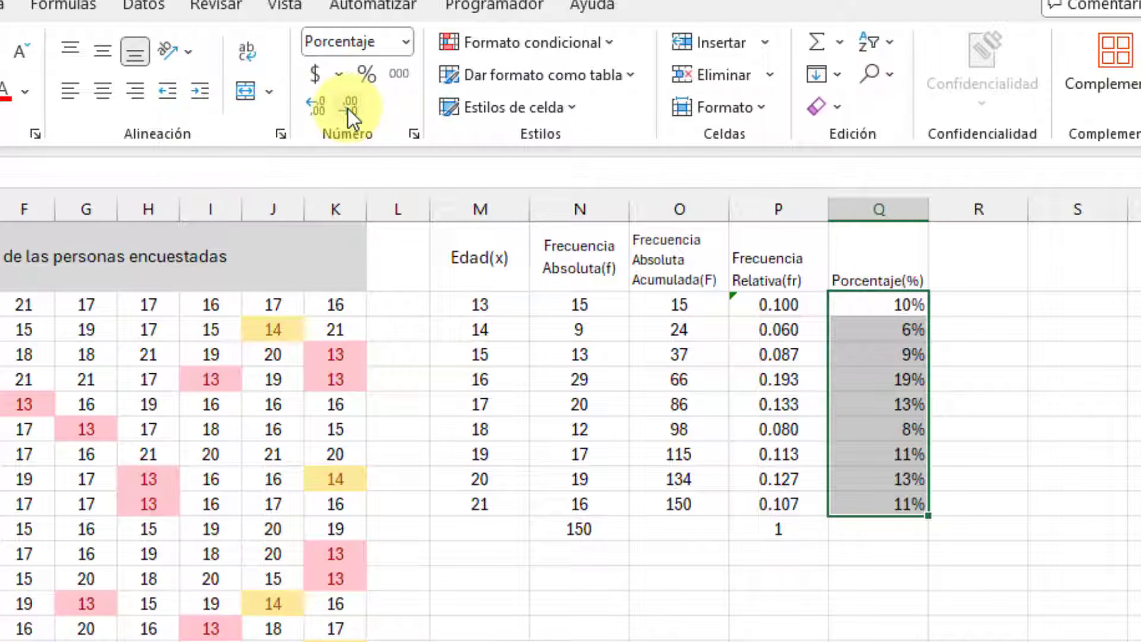
pyautogui.click(112, 95)
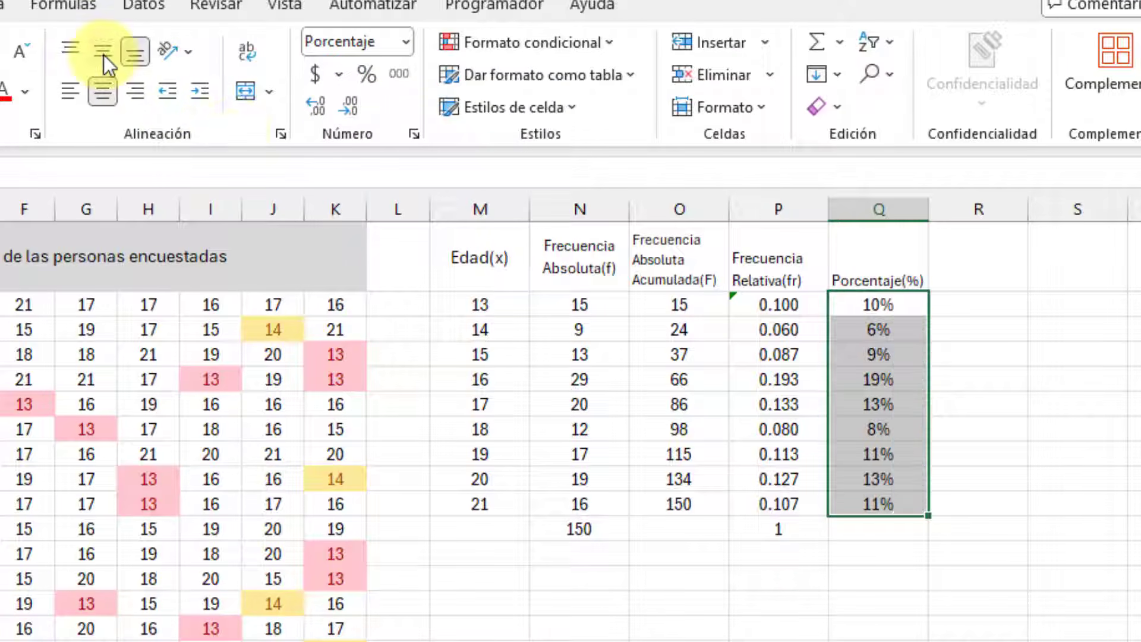
pyautogui.click(908, 429)
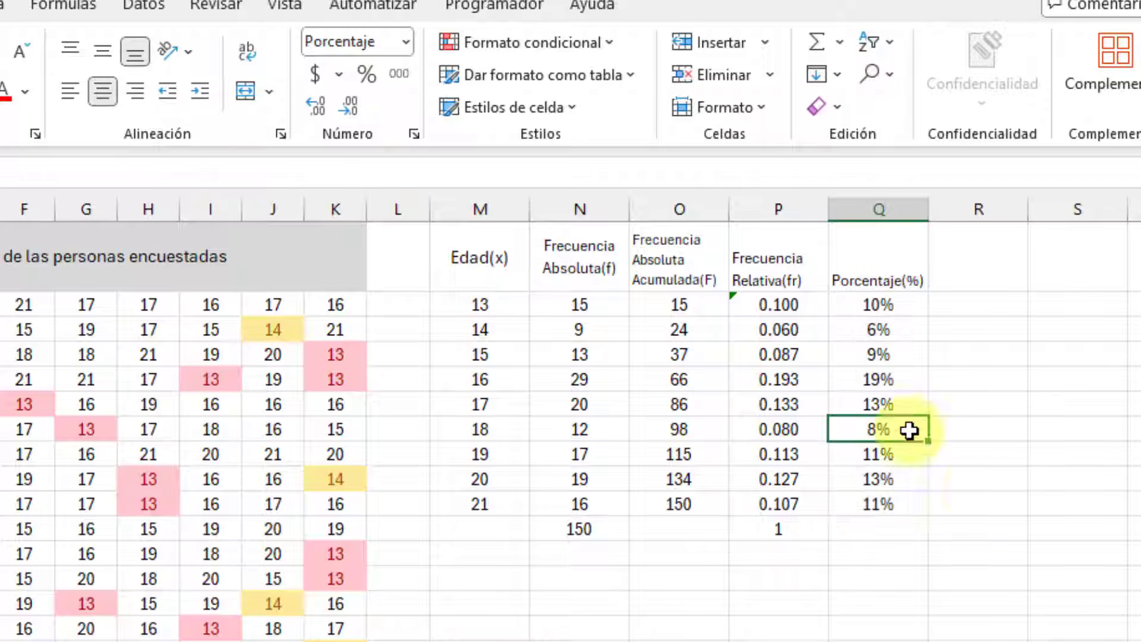
pyautogui.click(976, 498)
# Add the sum of the percentages Q2:Q10 in Q11
pyautogui.moveTo(896, 300); pyautogui.dragTo(897, 502)
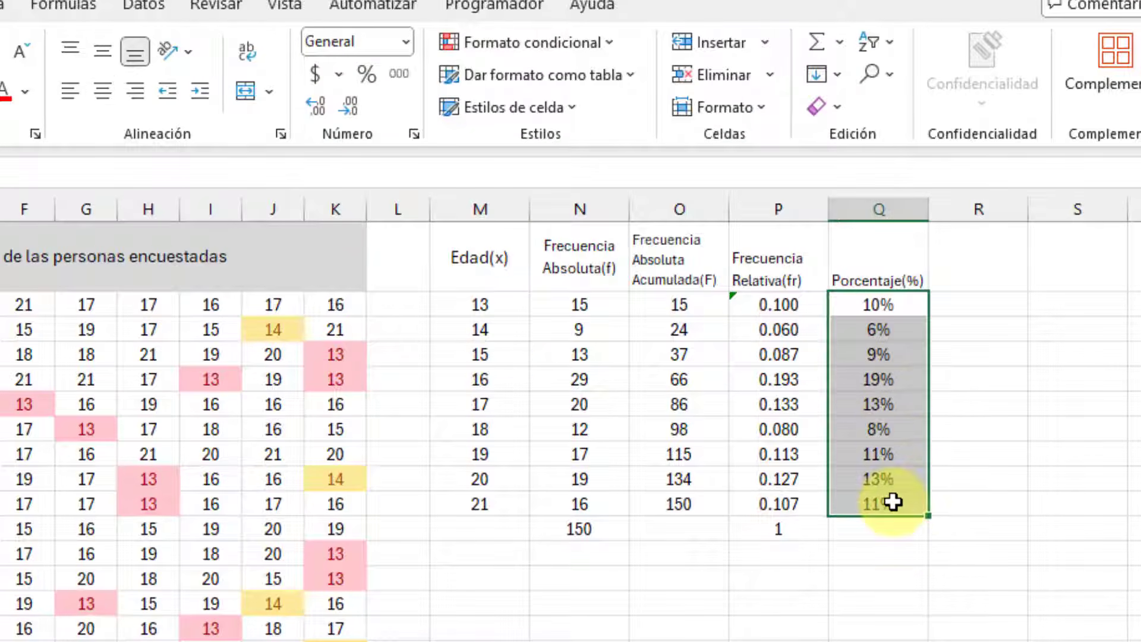
pyautogui.click(818, 45)
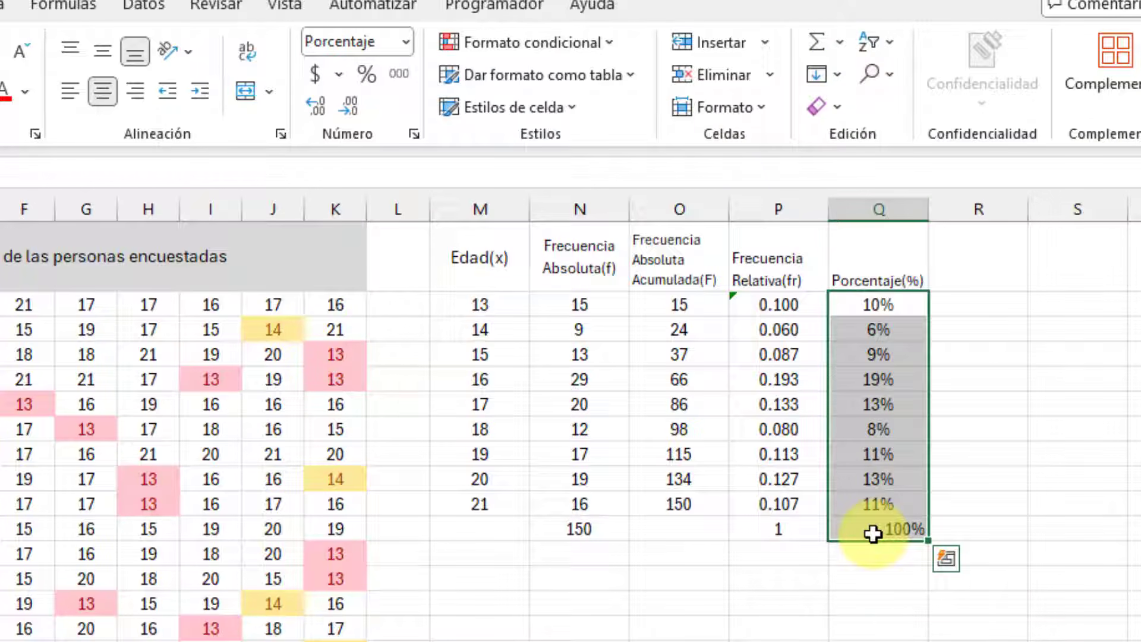
pyautogui.click(877, 535)
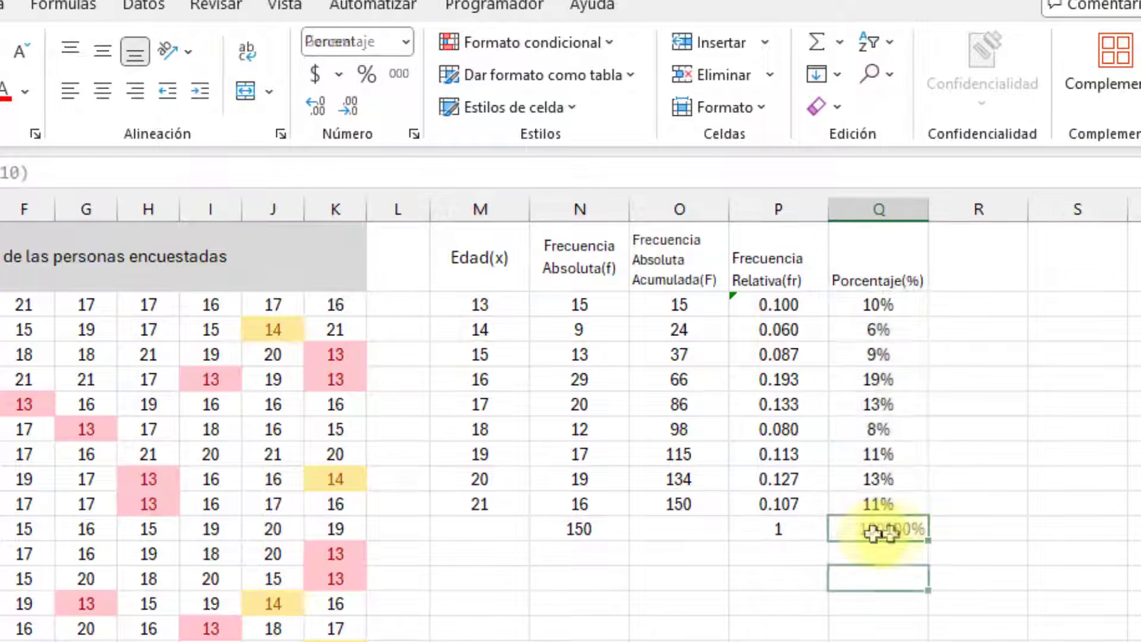
pyautogui.click(778, 554)
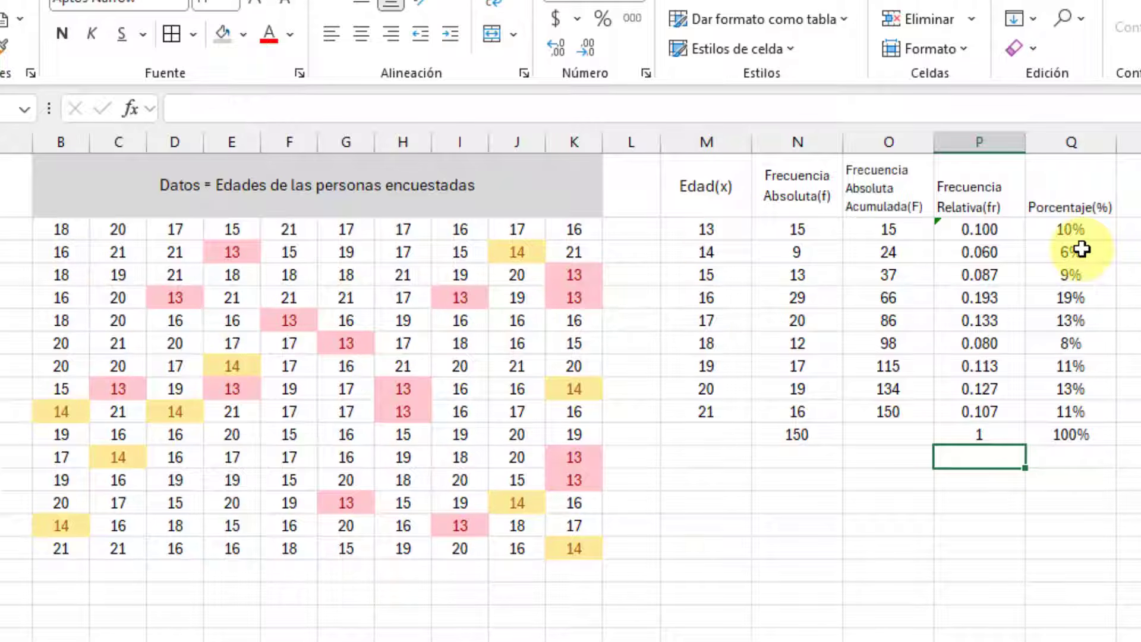
# Change the age in K2 to 13 and check the recalculated frequencies for ages 13 and 16 in the table
pyautogui.click(713, 236)
pyautogui.hotkey('ctrl', 'shift', 'Right')
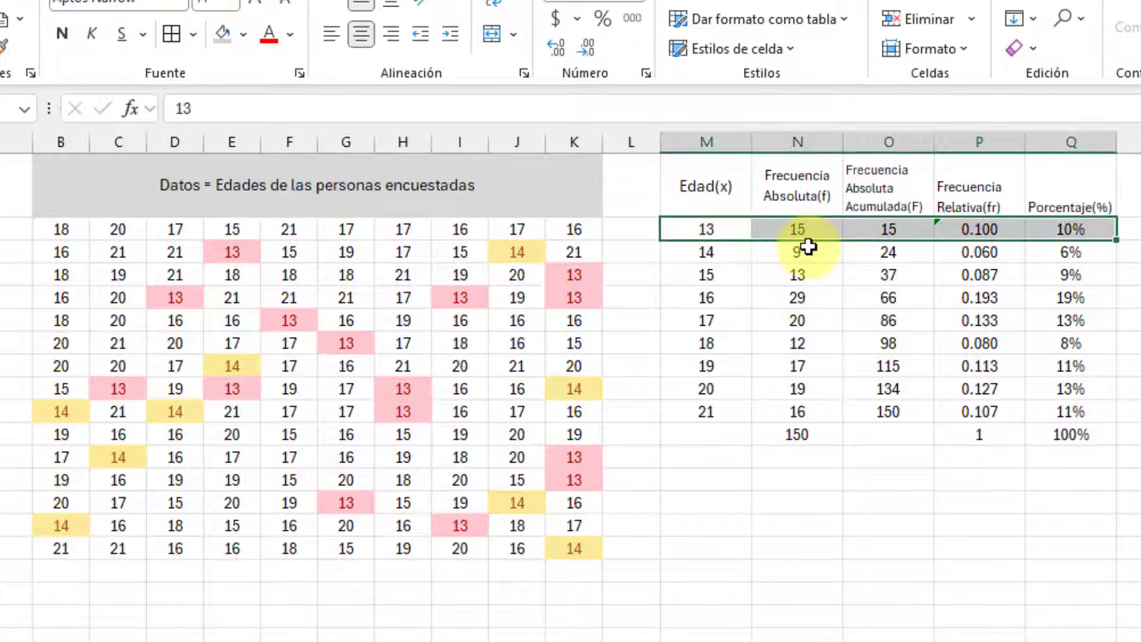
pyautogui.click(575, 231)
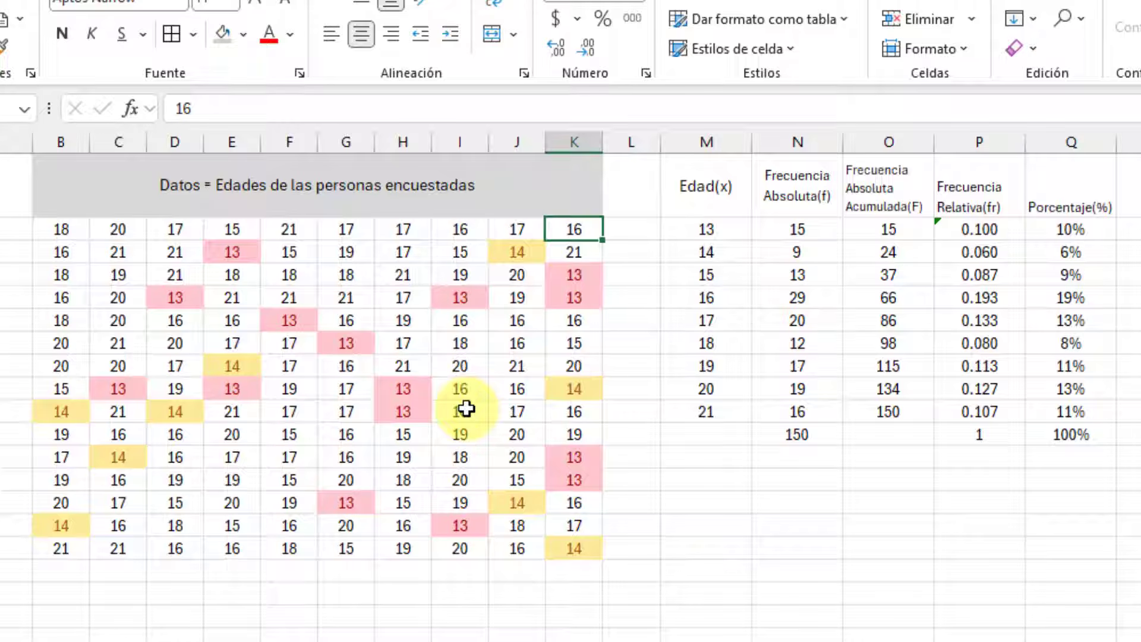
pyautogui.write('13')
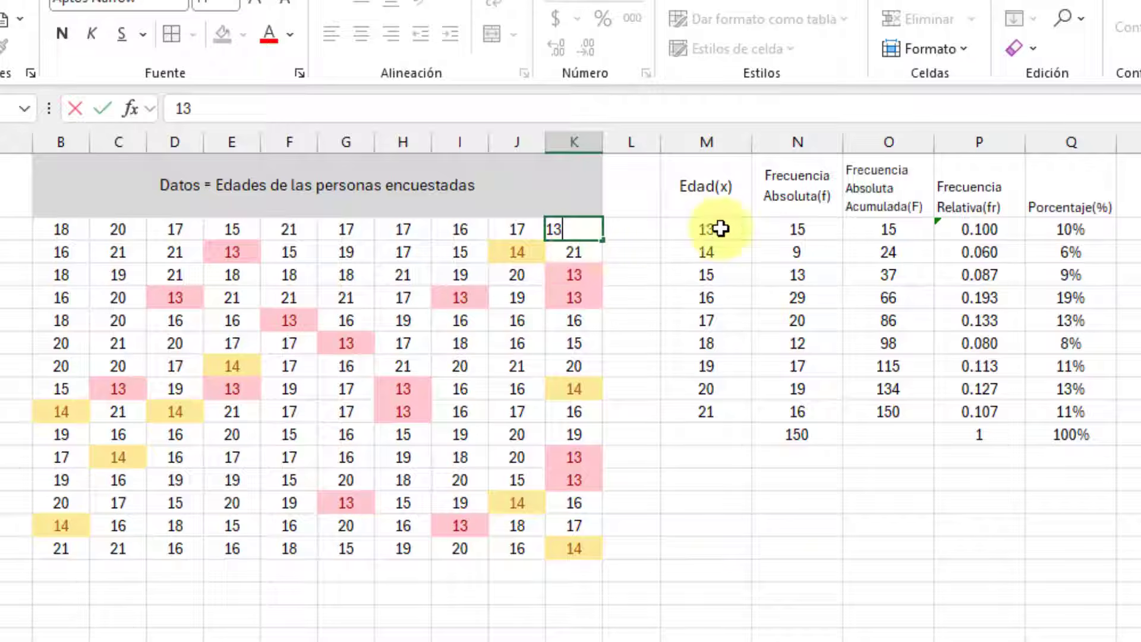
pyautogui.click(786, 235)
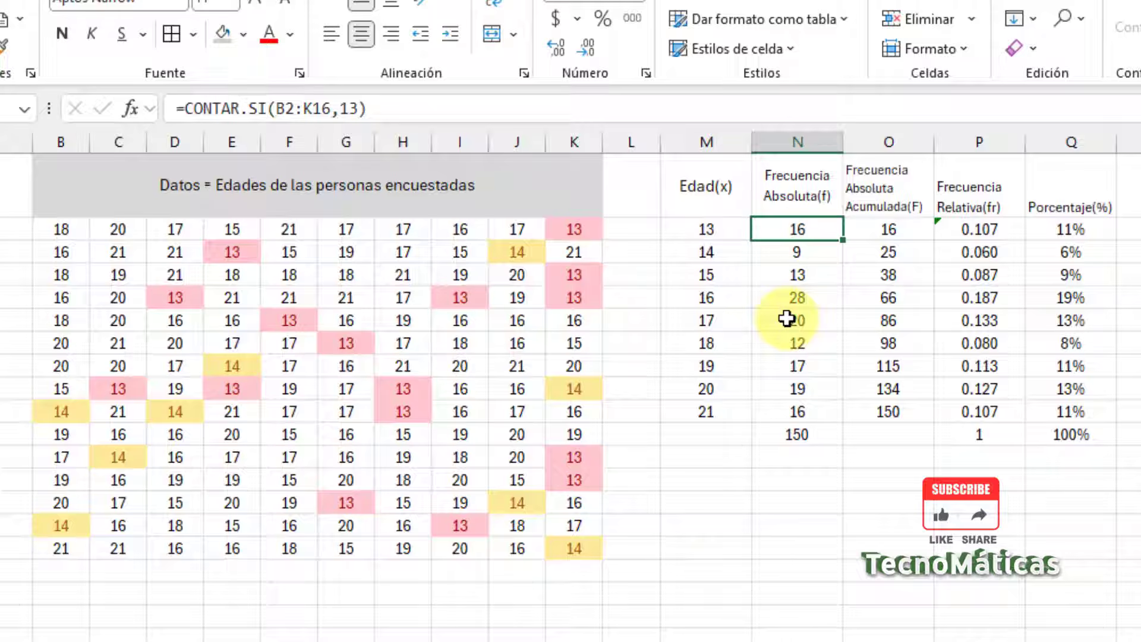
pyautogui.click(800, 297)
pyautogui.moveTo(706, 230); pyautogui.dragTo(1067, 410)
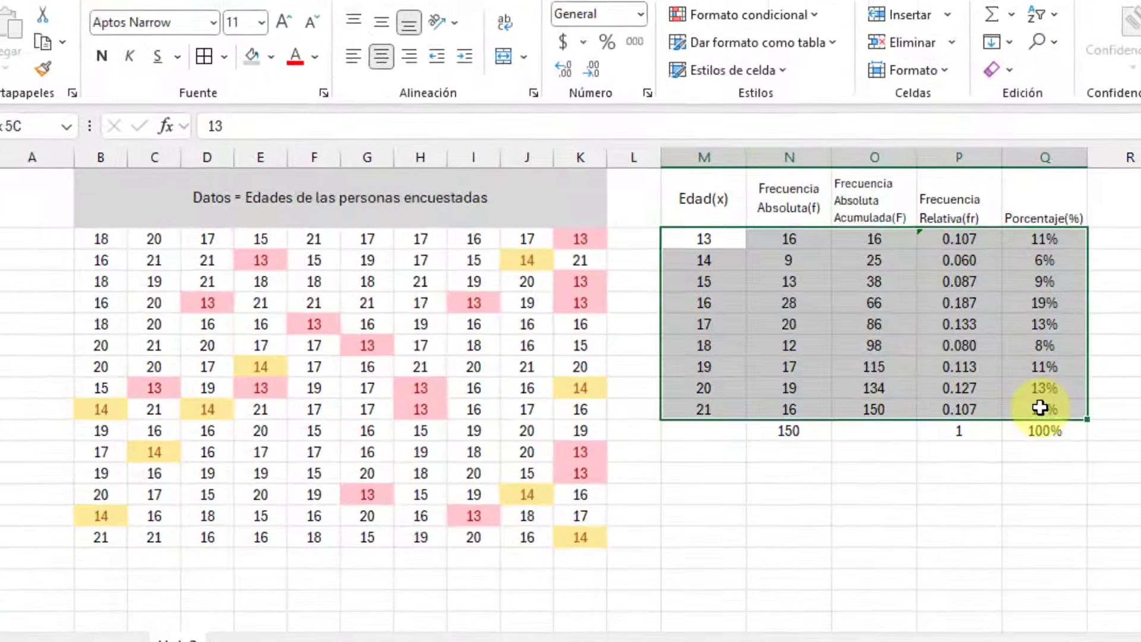
# Apply the Título 2 cell style to the frequency table values in M2:Q10
pyautogui.click(874, 516)
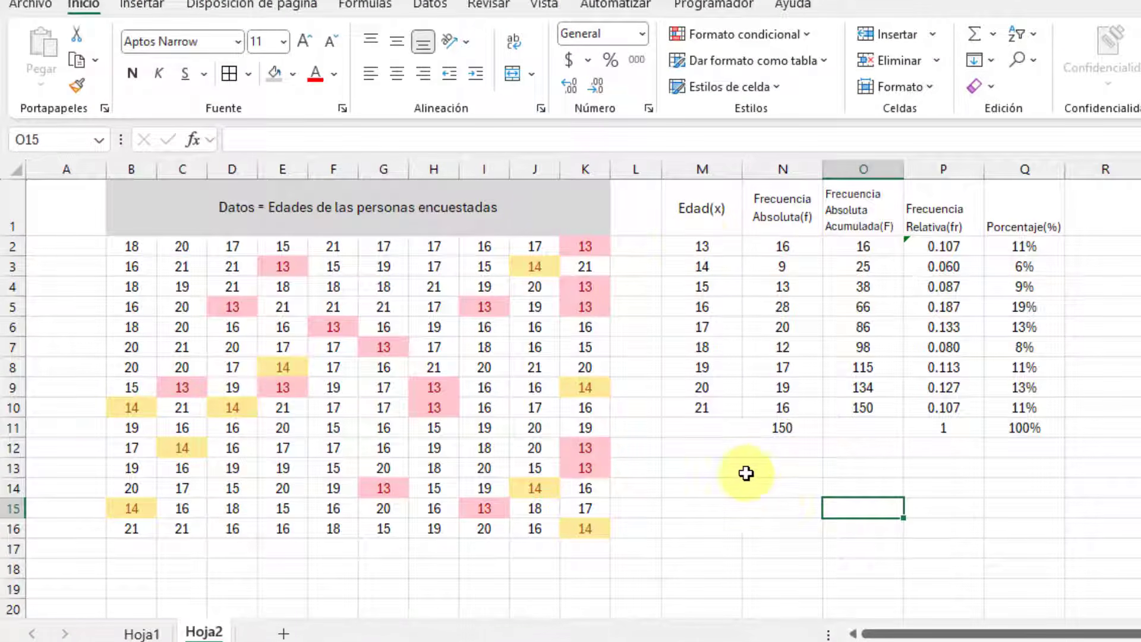
pyautogui.moveTo(695, 245); pyautogui.dragTo(1017, 409)
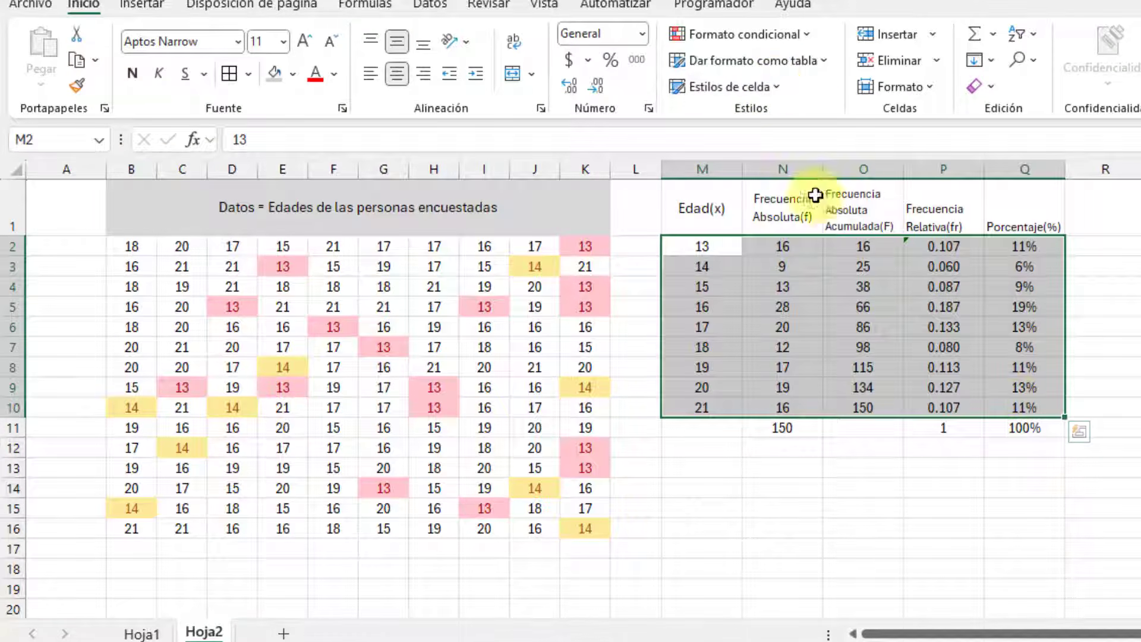
pyautogui.click(775, 87)
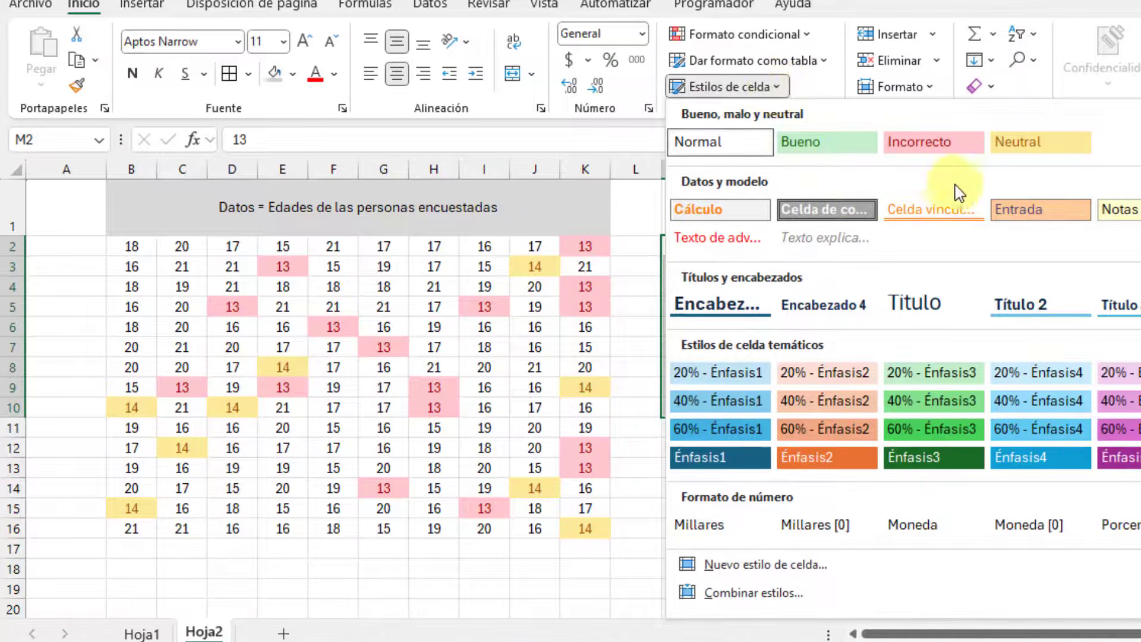
pyautogui.click(1042, 305)
pyautogui.click(903, 377)
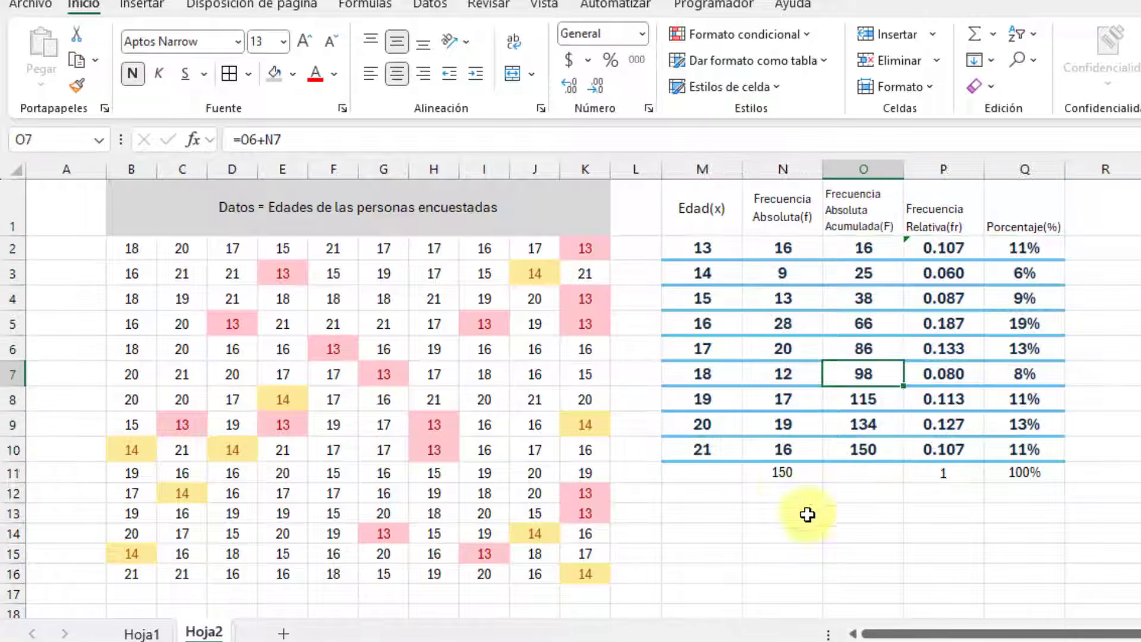
# Apply a bold totals cell style with a double bottom border to the sums in N11:Q11
pyautogui.click(782, 474)
pyautogui.moveTo(782, 474); pyautogui.dragTo(1025, 474)
pyautogui.click(775, 87)
pyautogui.click(1139, 305)
pyautogui.click(939, 399)
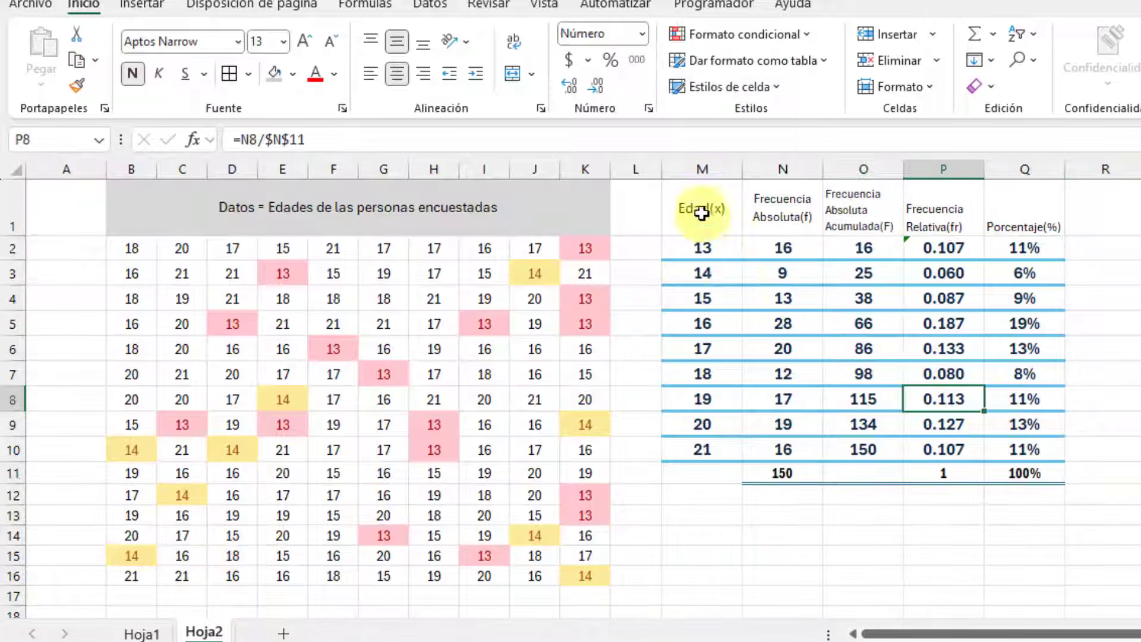
# Apply the Entrada cell style to the table headings in M1:Q1 and reduce their font size
pyautogui.moveTo(703, 212); pyautogui.dragTo(1024, 209)
pyautogui.click(776, 87)
pyautogui.click(1063, 208)
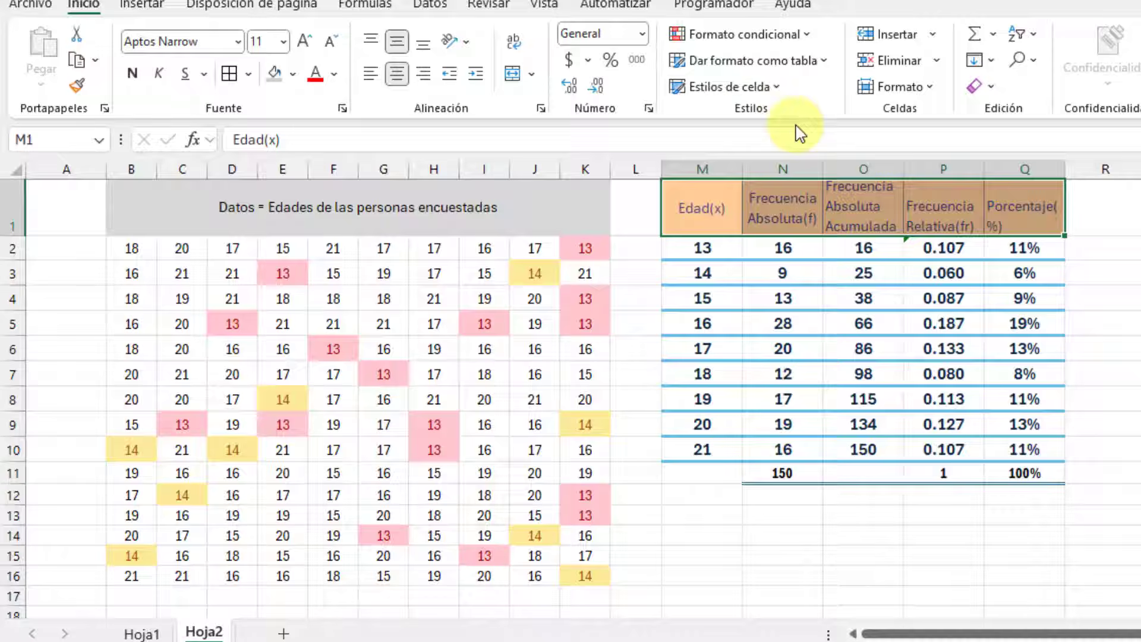
pyautogui.click(330, 42)
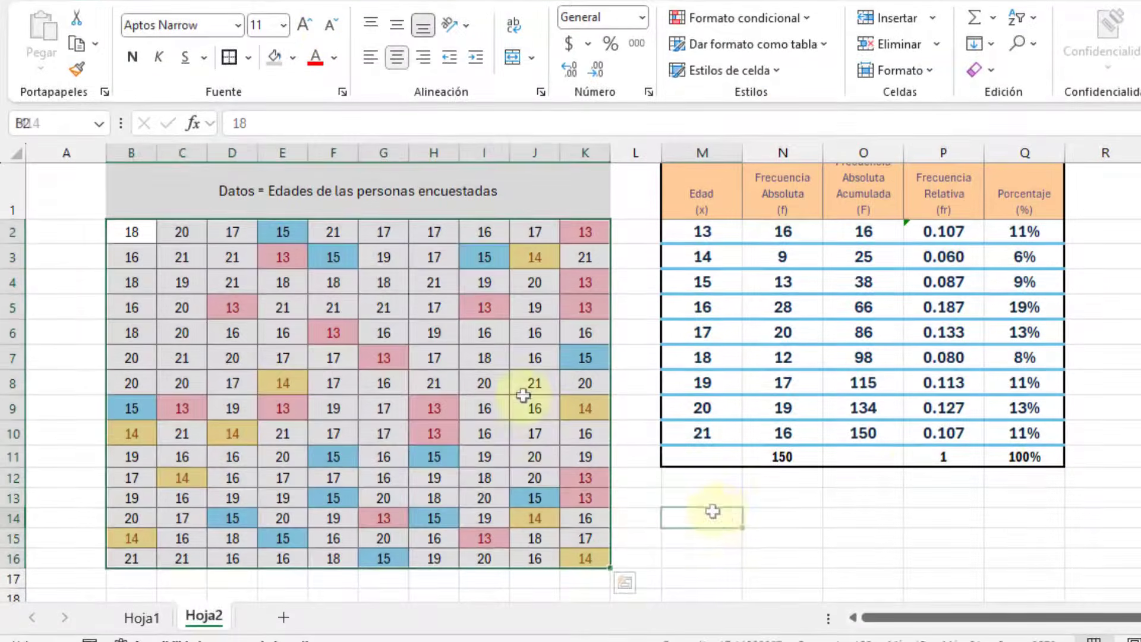
pyautogui.click(712, 511)
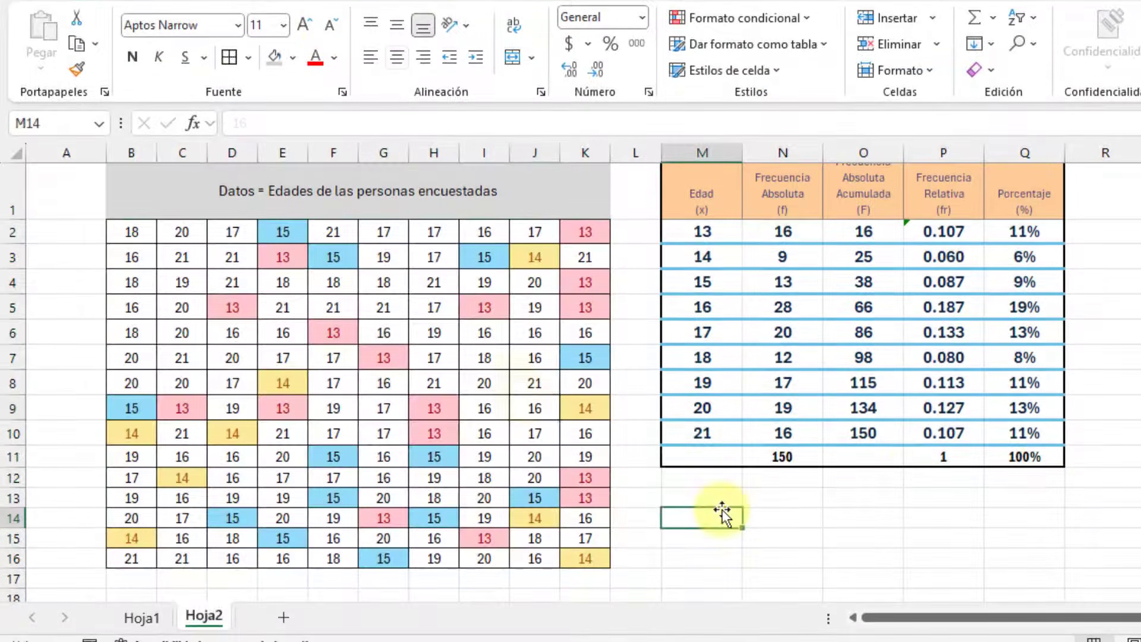